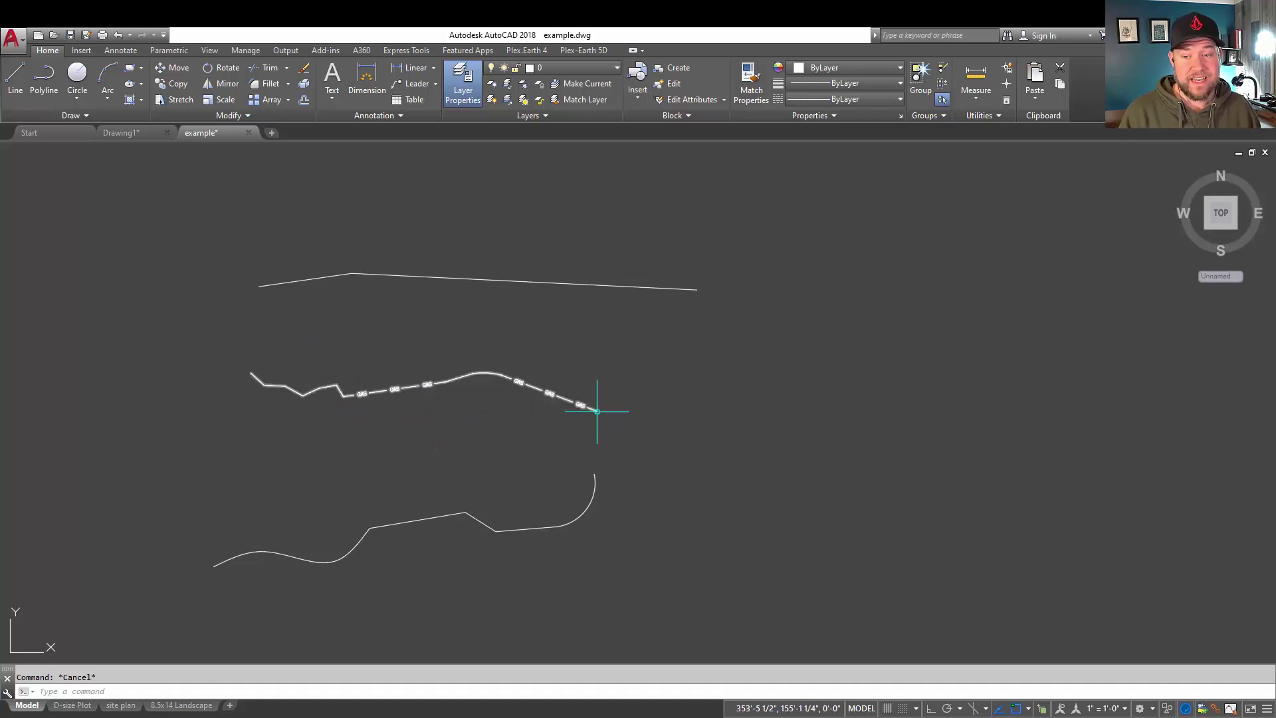
- Zoom in on the gas polyline and window-select it to inspect where its GAS labels appear
{"action": "mouse_move", "coordinate": [595, 408]}
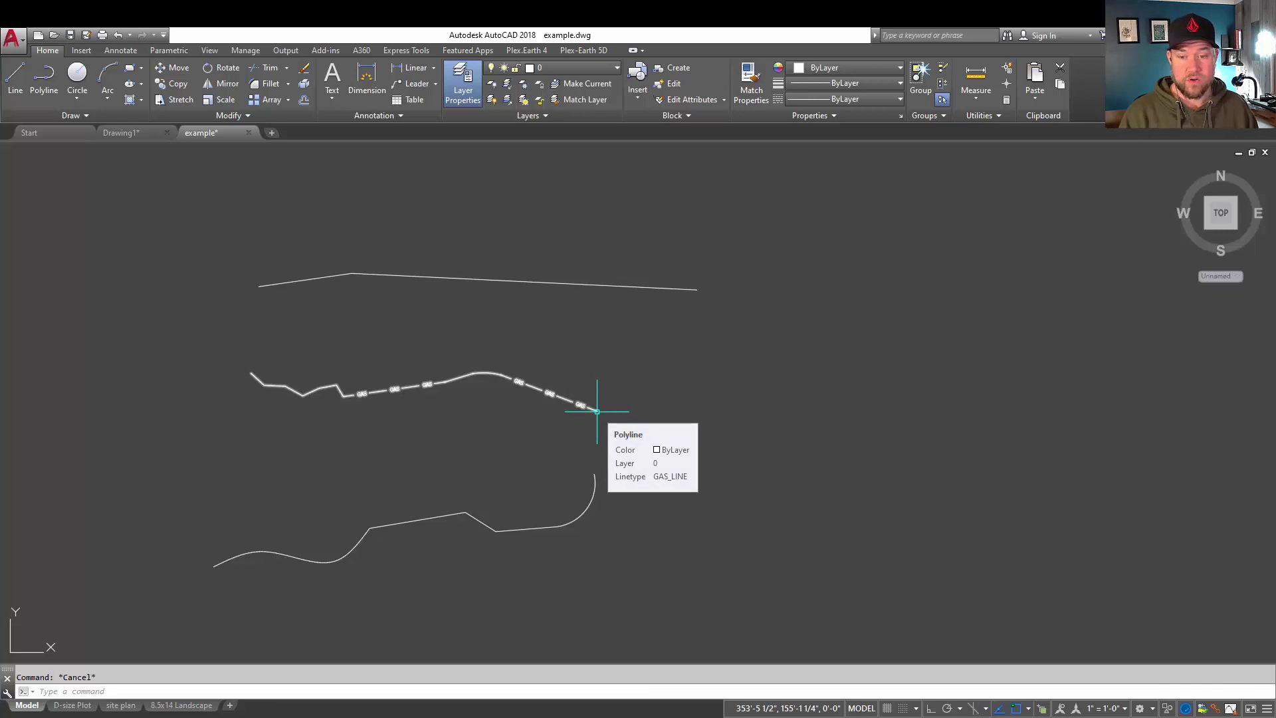
{"action": "scroll", "coordinate": [499, 399], "scroll_direction": "up", "scroll_amount": 2}
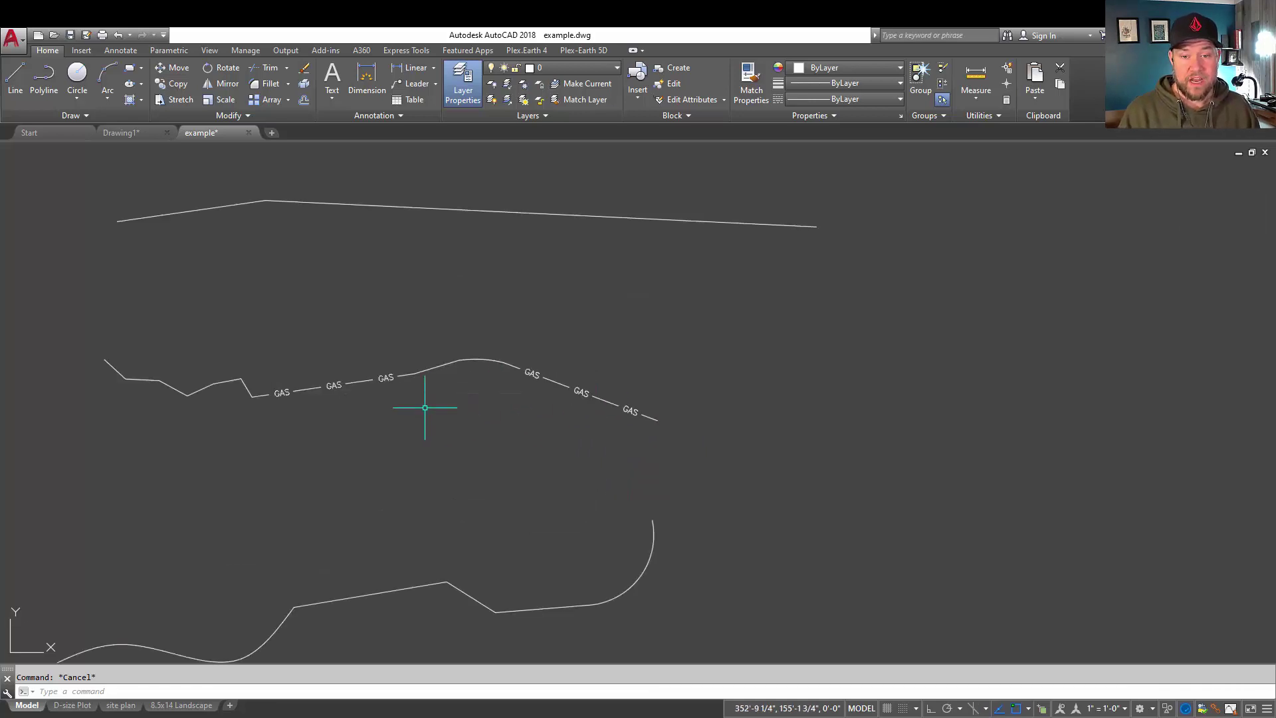
{"action": "middle_click_drag", "start_coordinate": [427, 412], "coordinate": [467, 461]}
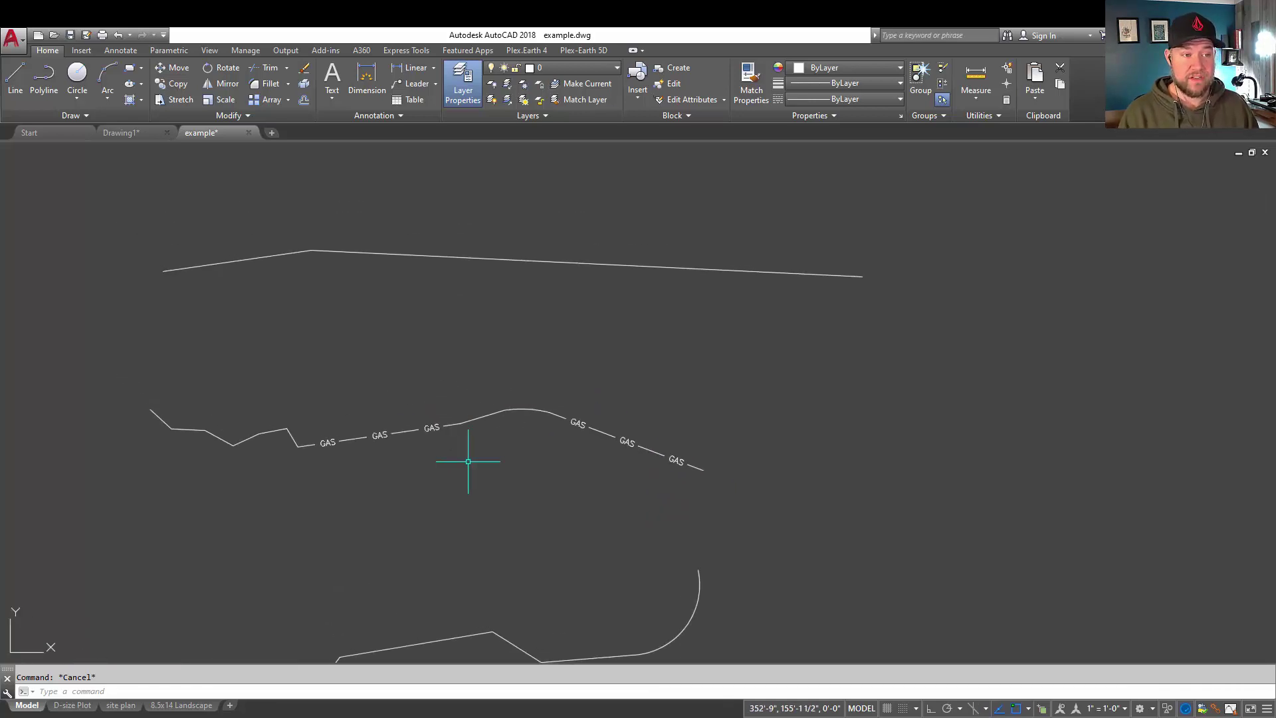
{"action": "left_click", "coordinate": [563, 477]}
{"action": "left_click", "coordinate": [465, 405]}
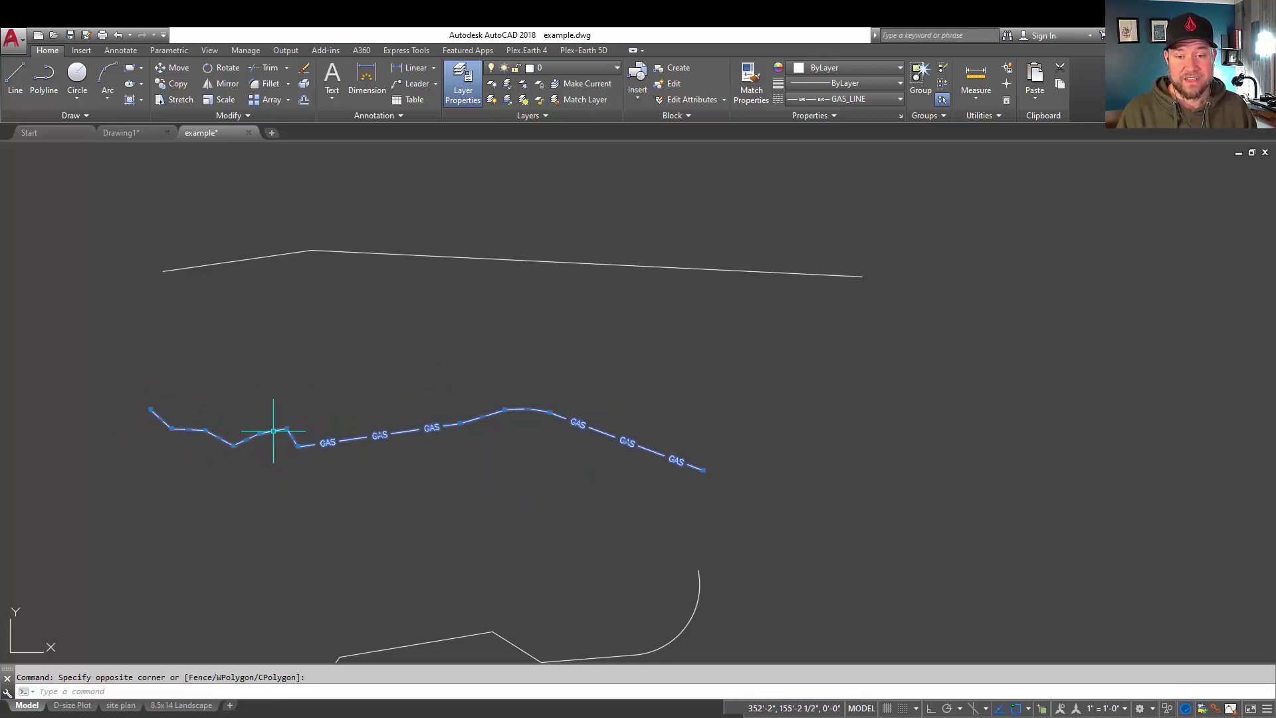
{"action": "scroll", "coordinate": [274, 427], "scroll_direction": "up", "scroll_amount": 2}
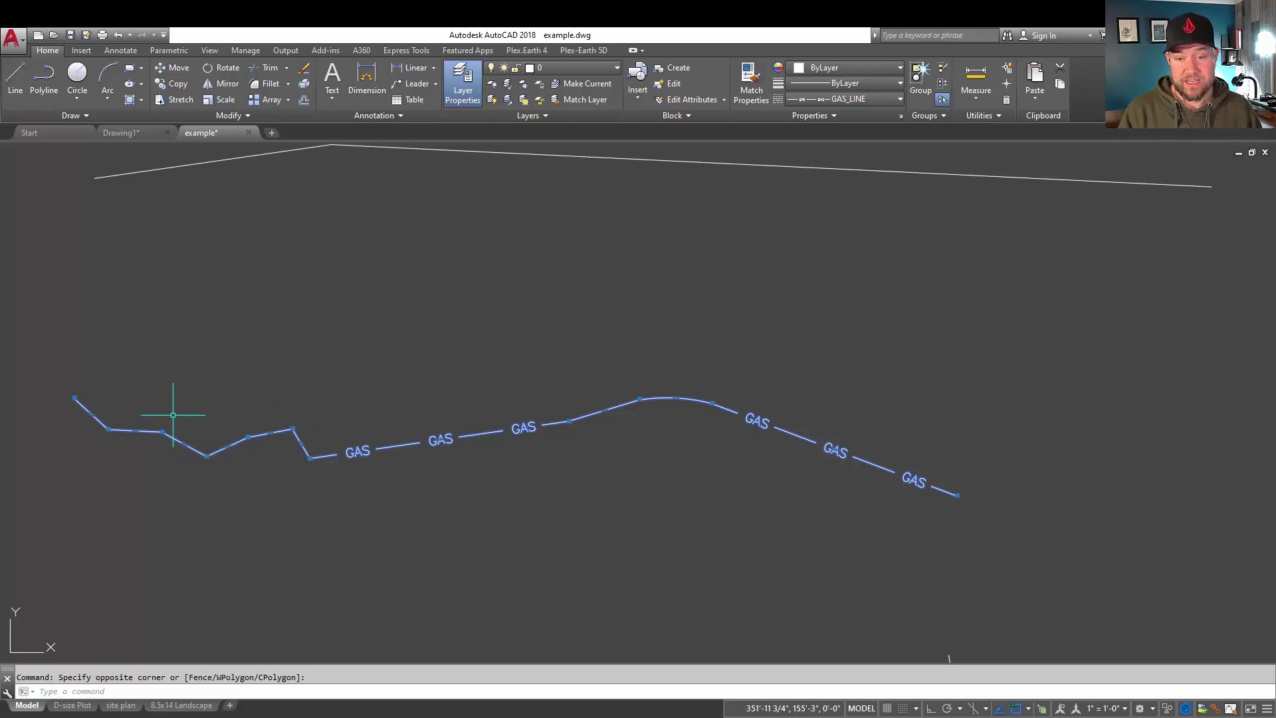
{"action": "key", "text": "Escape"}
{"action": "left_click", "coordinate": [101, 426]}
{"action": "middle_click_drag", "start_coordinate": [75, 392], "coordinate": [214, 419]}
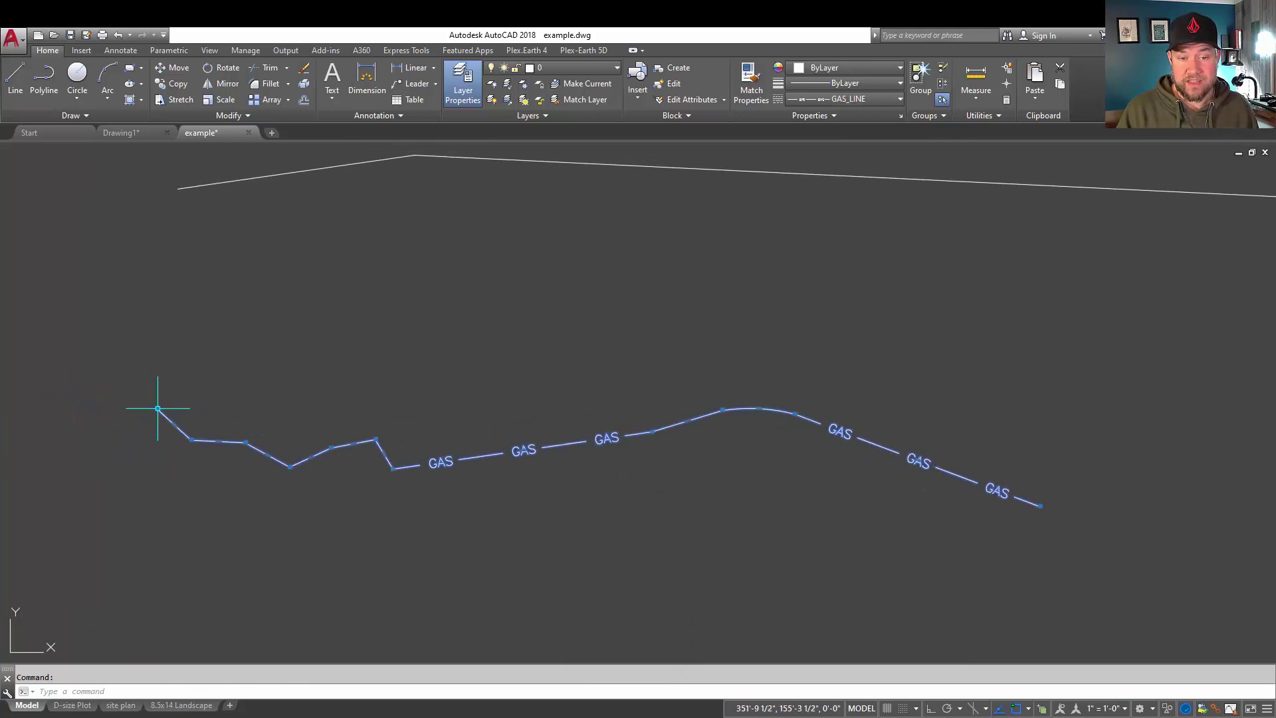
{"action": "left_click", "coordinate": [158, 403]}
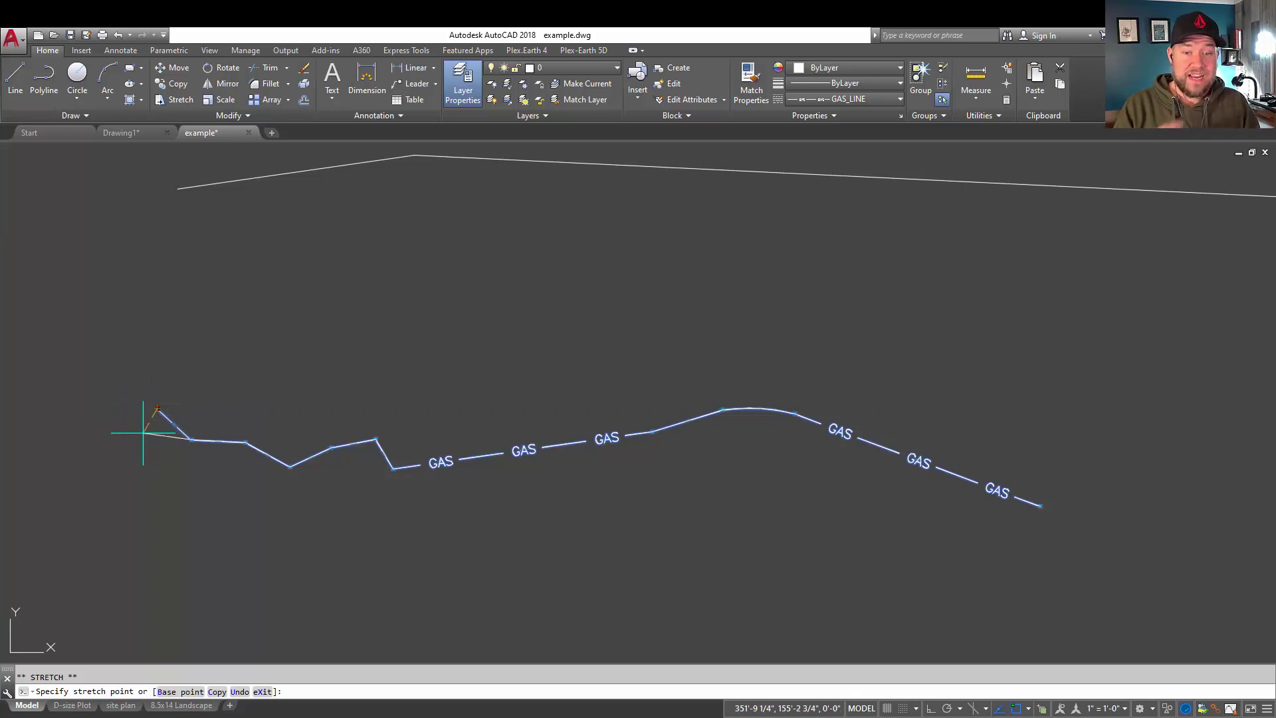
{"action": "key", "text": "Escape"}
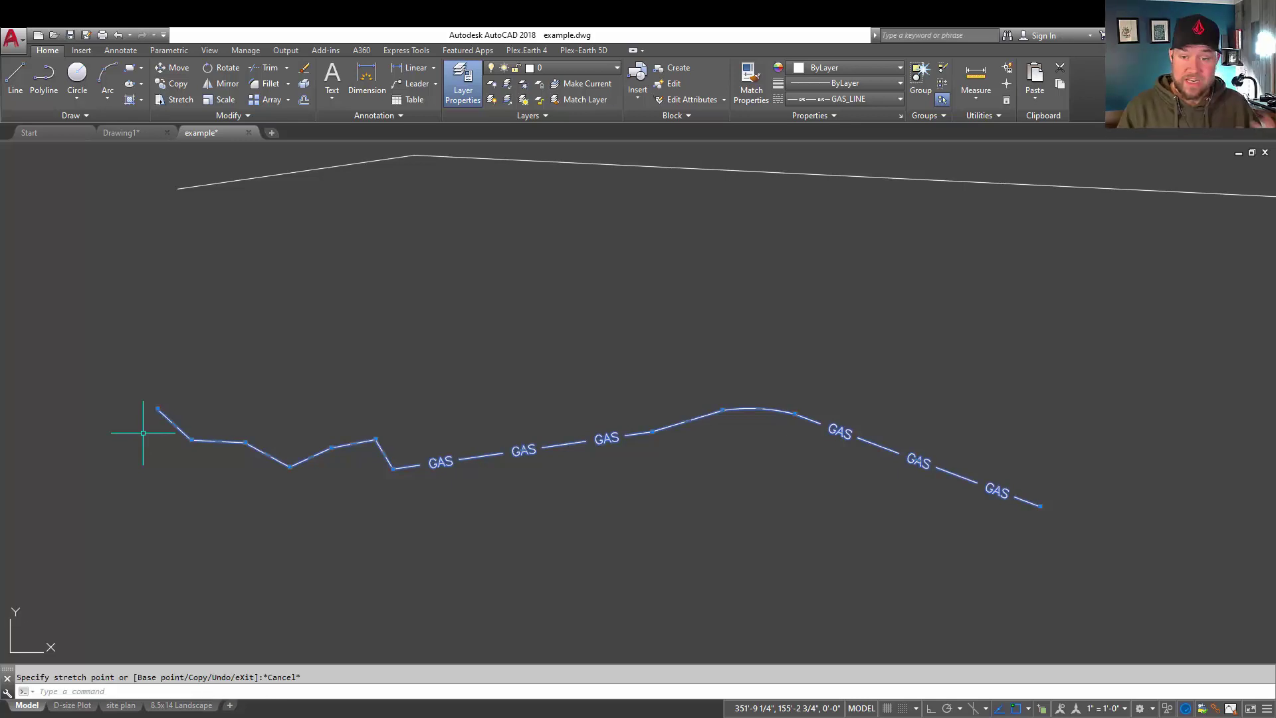
{"action": "key", "text": "Escape"}
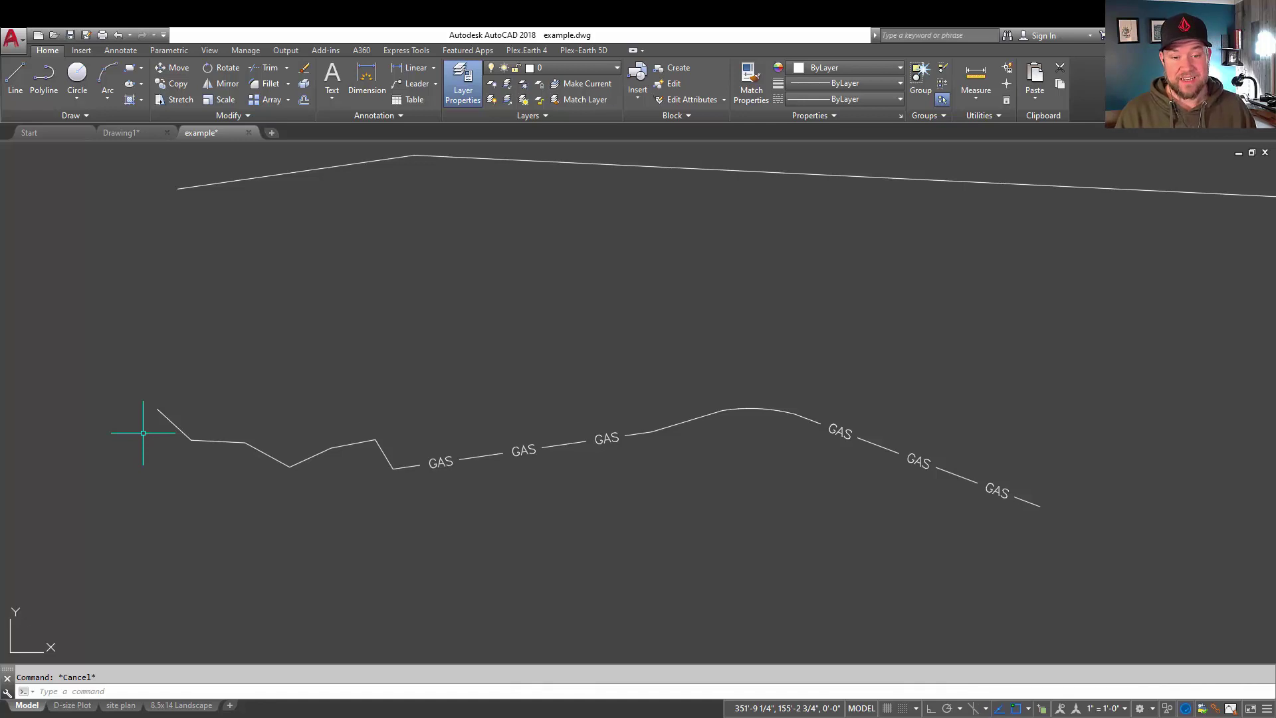
- Turn linetype generation ON for the gas polyline with PE so GAS labels run continuously
{"action": "type", "text": "PE"}
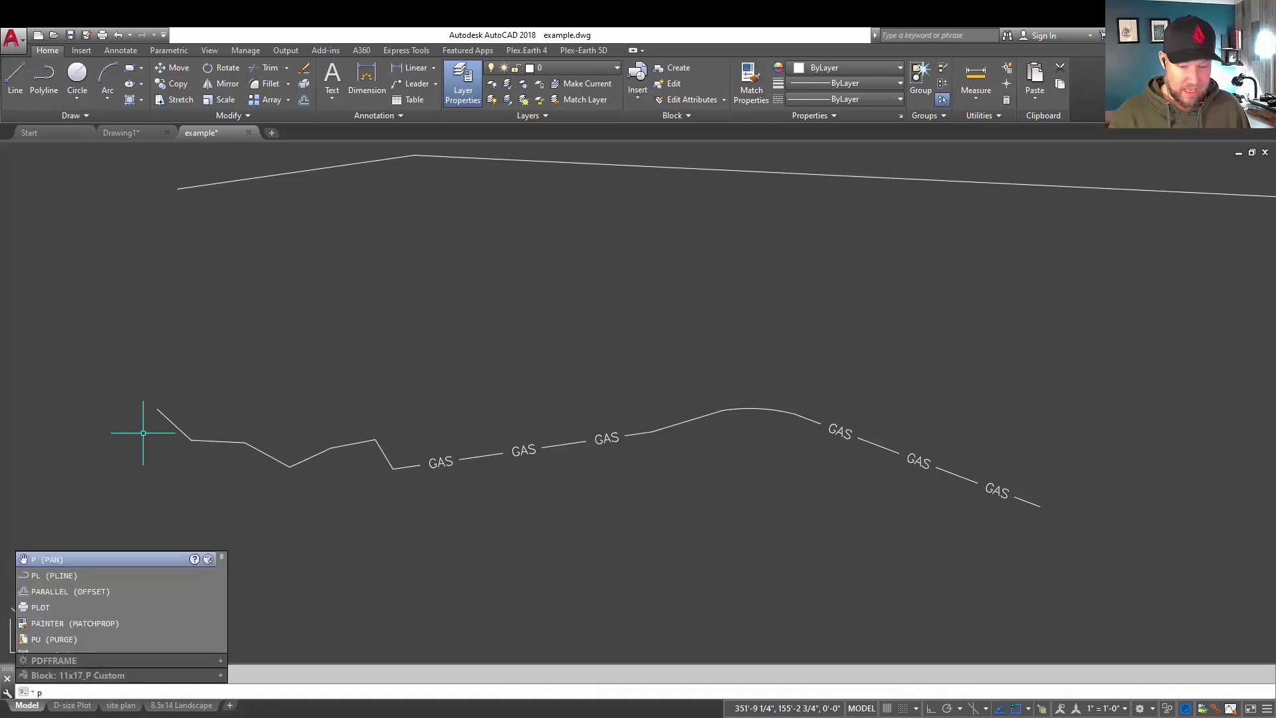
{"action": "key", "text": "Return"}
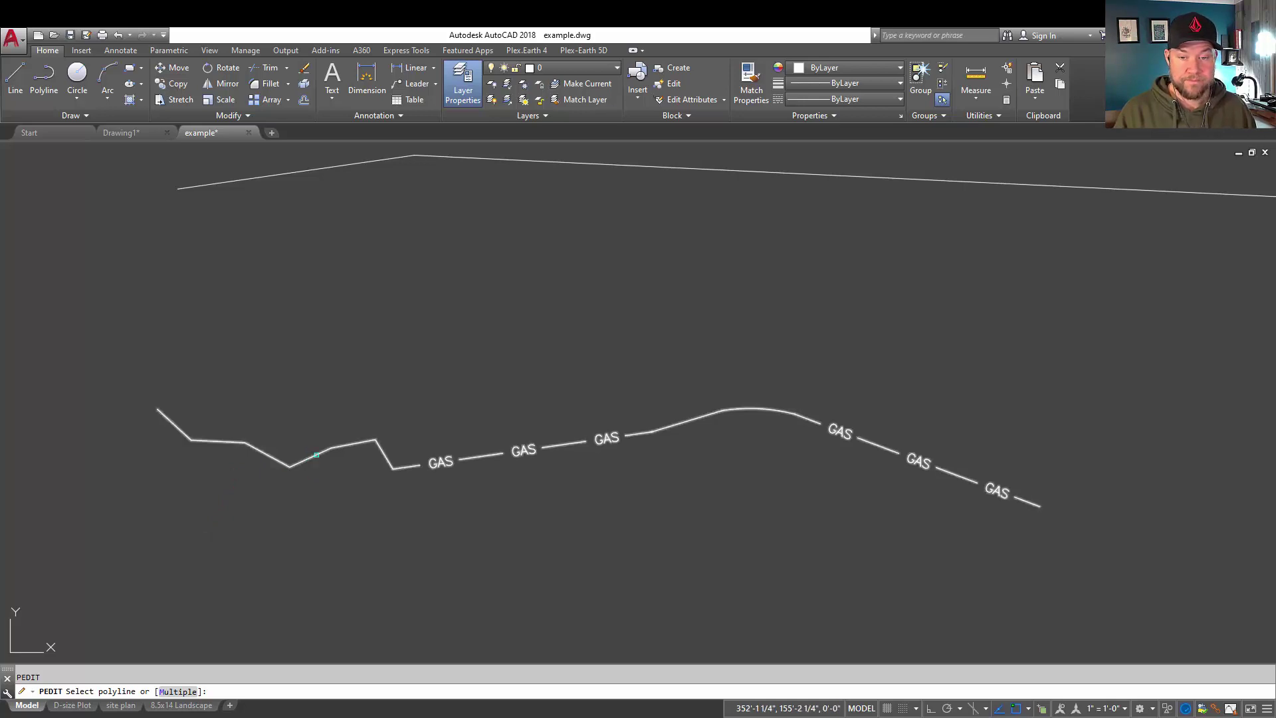
{"action": "left_click", "coordinate": [316, 453]}
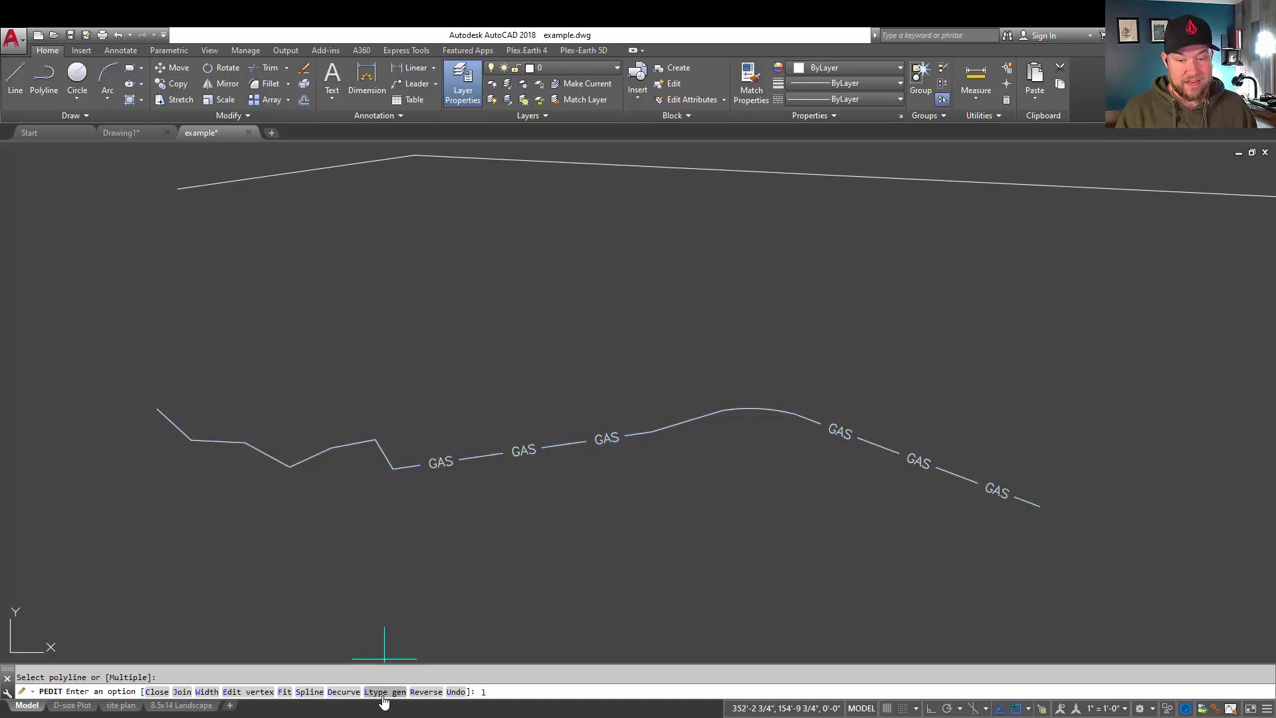
{"action": "key", "text": "Return"}
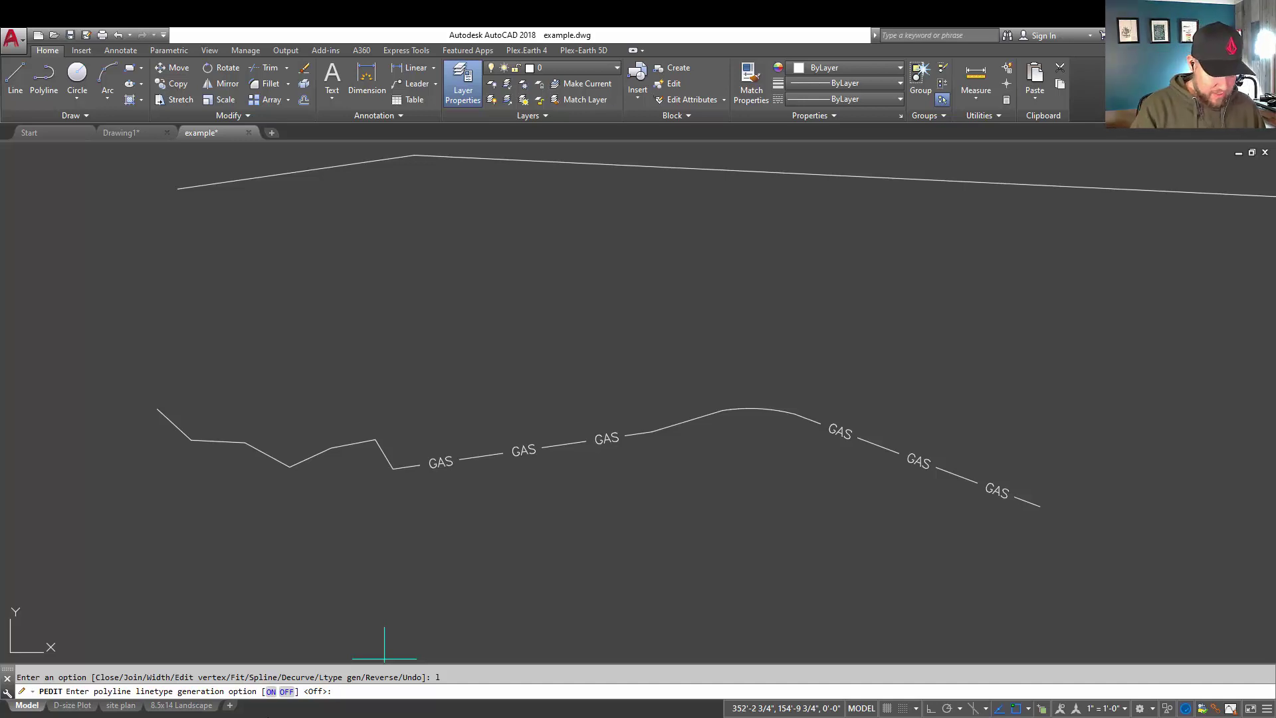
{"action": "type", "text": "on"}
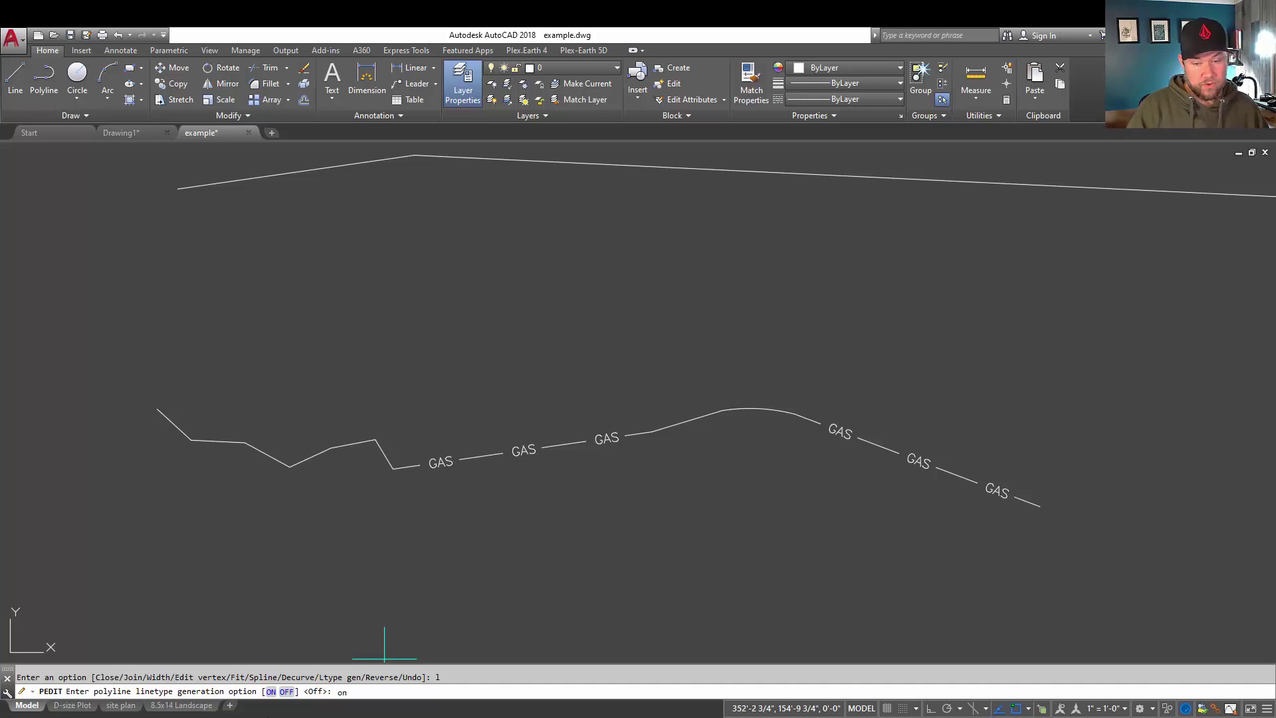
{"action": "key", "text": "Return"}
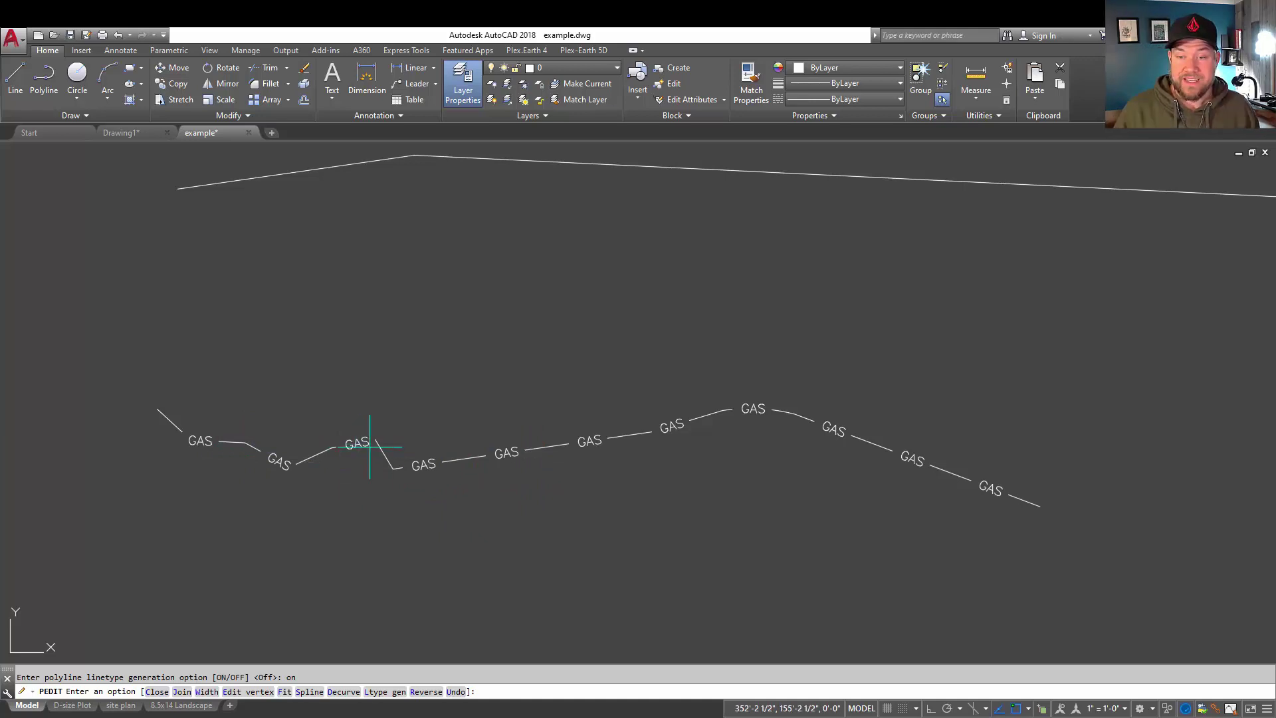
{"action": "key", "text": "Return"}
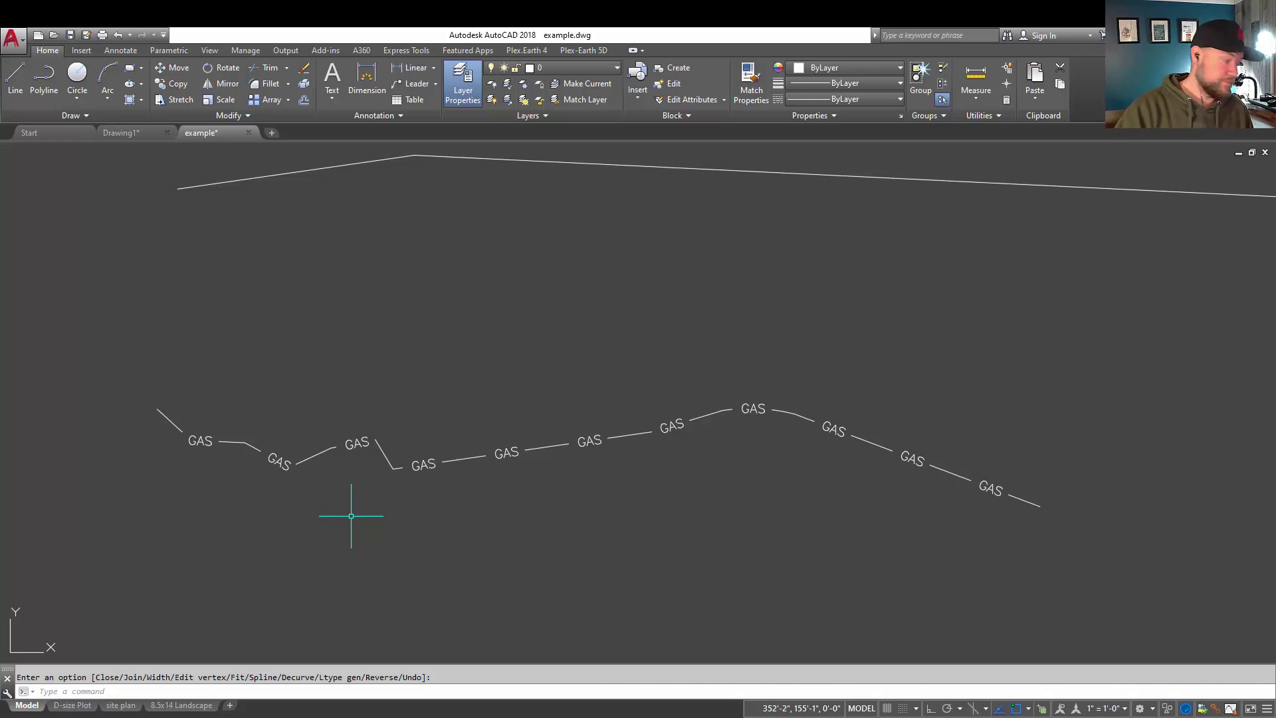
- Select the lower spline curve and dock its Properties palette on the right of the drawing
{"action": "key", "text": "Escape"}
{"action": "scroll", "coordinate": [491, 432], "scroll_direction": "down", "scroll_amount": 3}
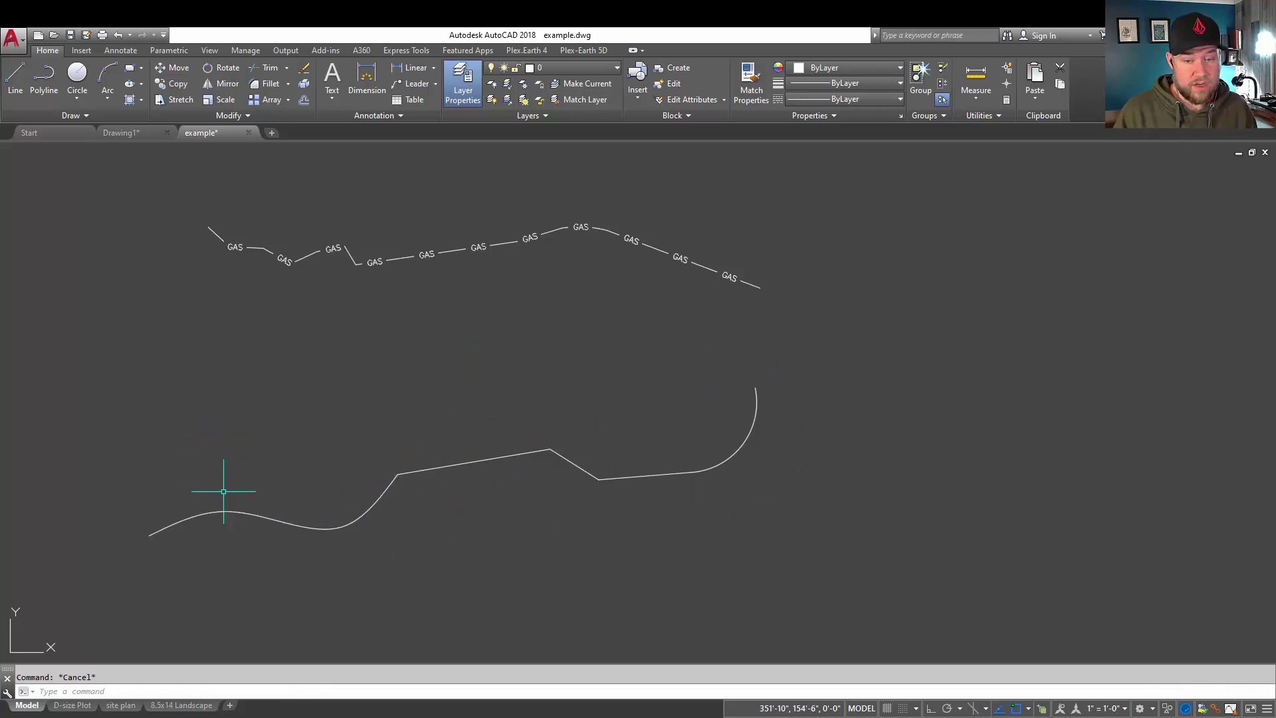
{"action": "left_click", "coordinate": [369, 525]}
{"action": "left_click", "coordinate": [344, 508]}
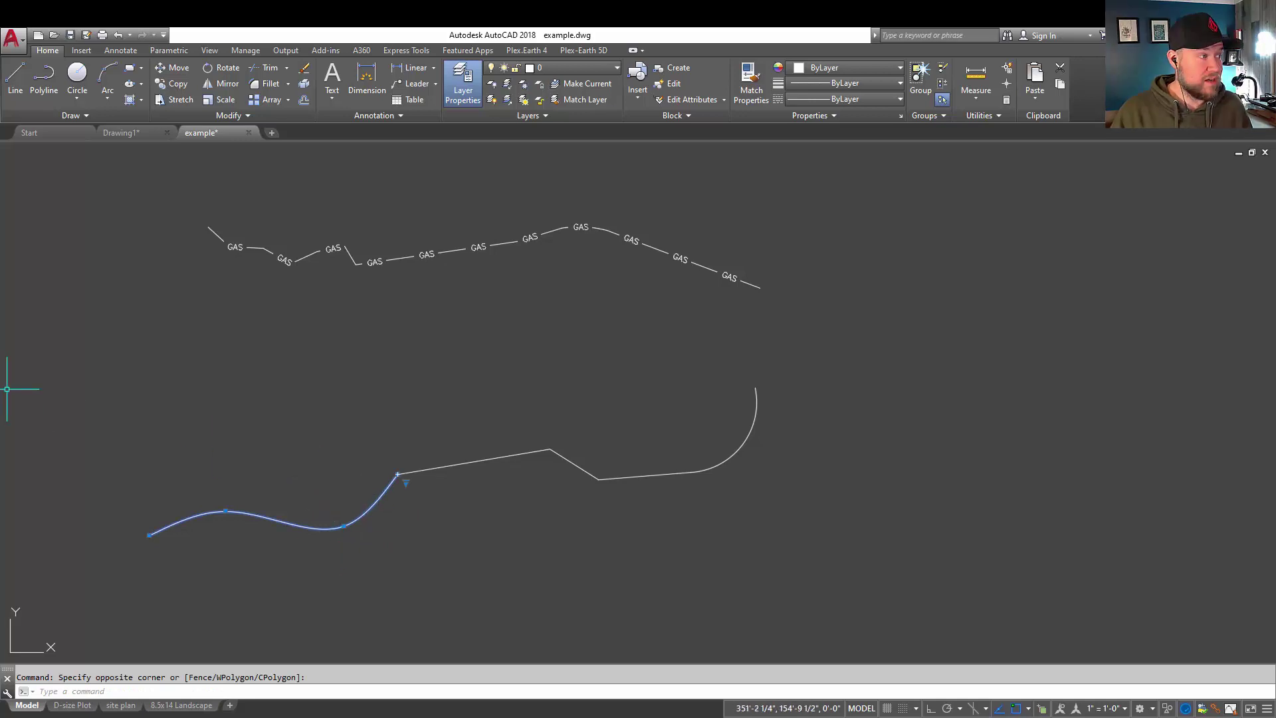
{"action": "key", "text": "ctrl+1"}
{"action": "left_click_drag", "start_coordinate": [235, 351], "coordinate": [1085, 351]}
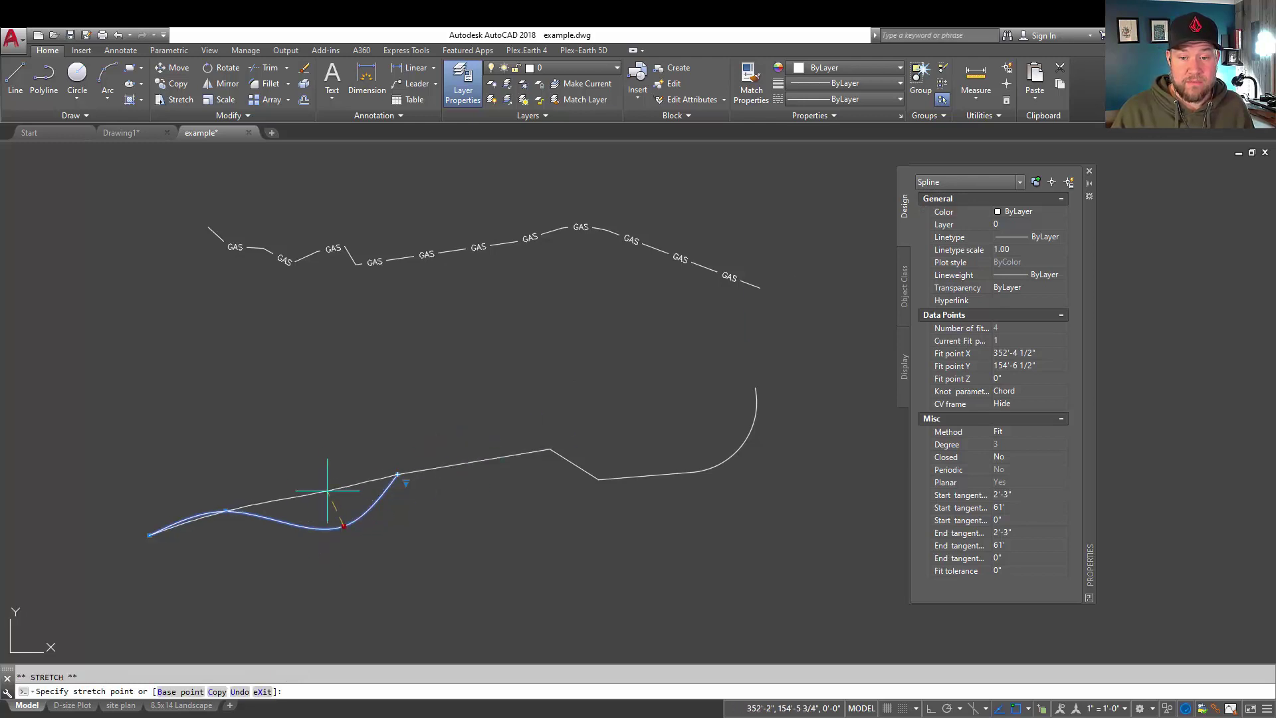
{"action": "left_click", "coordinate": [318, 444]}
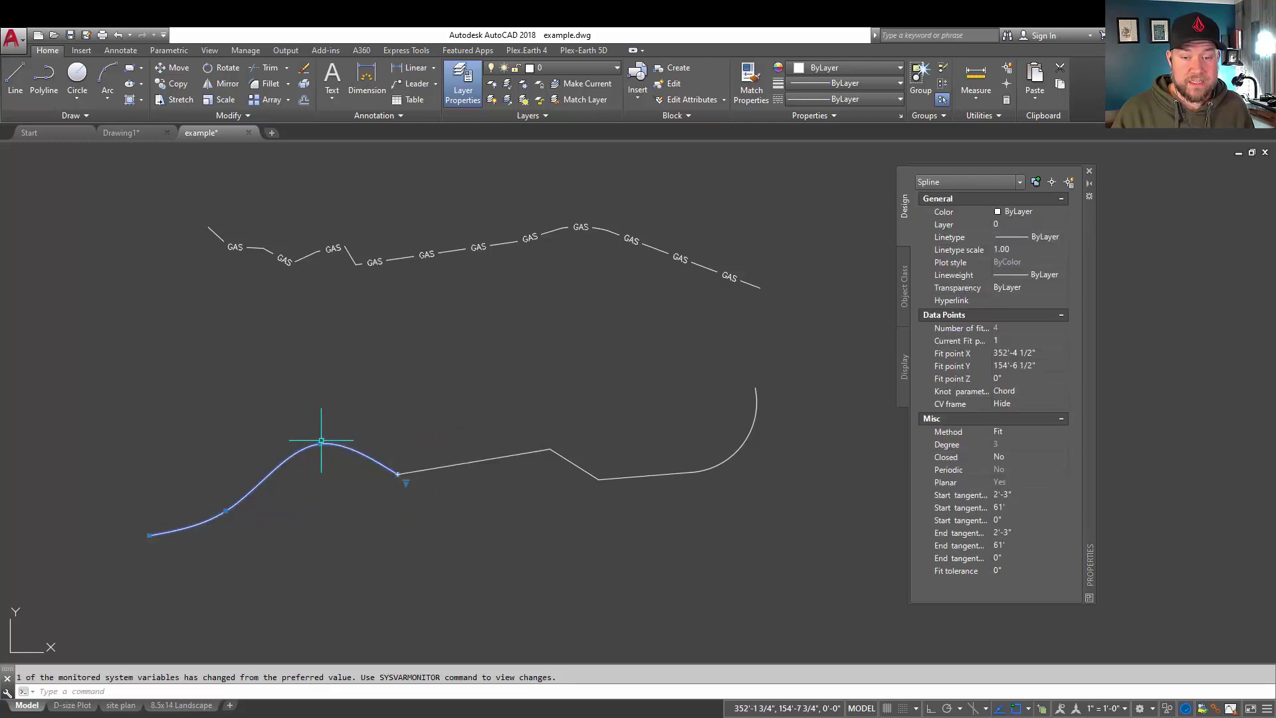
{"action": "left_click", "coordinate": [318, 444]}
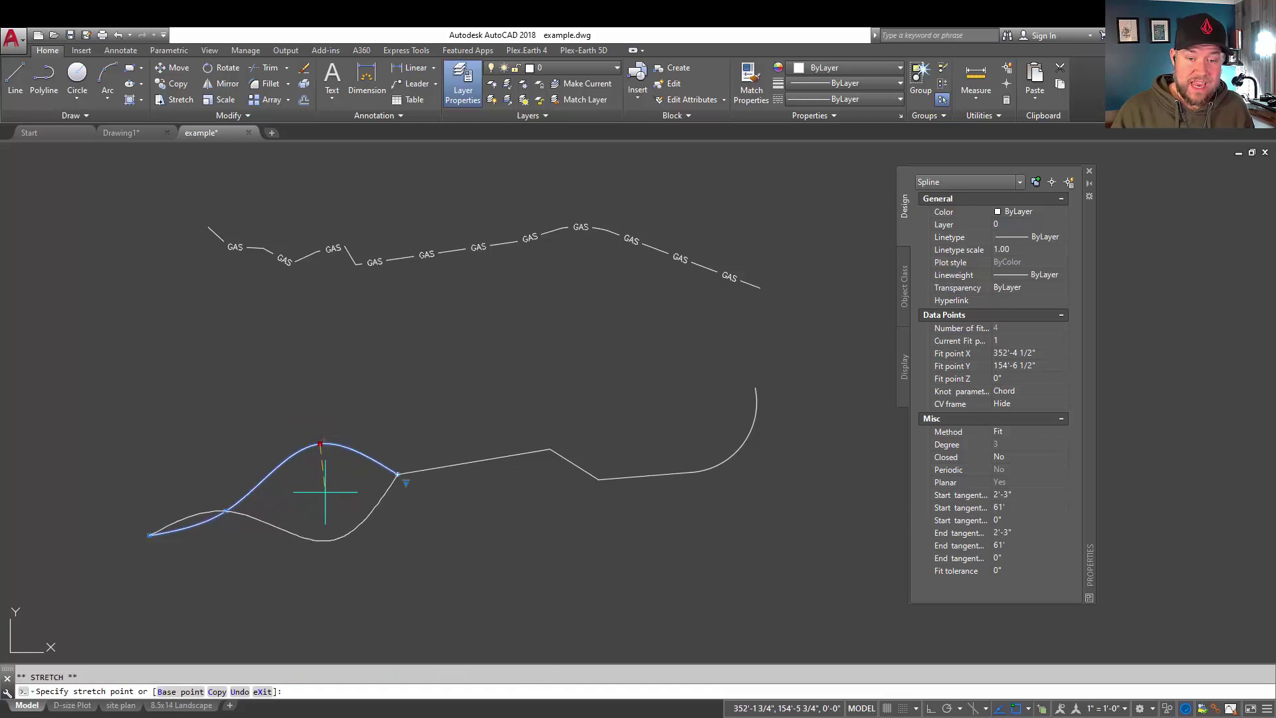
{"action": "left_click", "coordinate": [338, 571]}
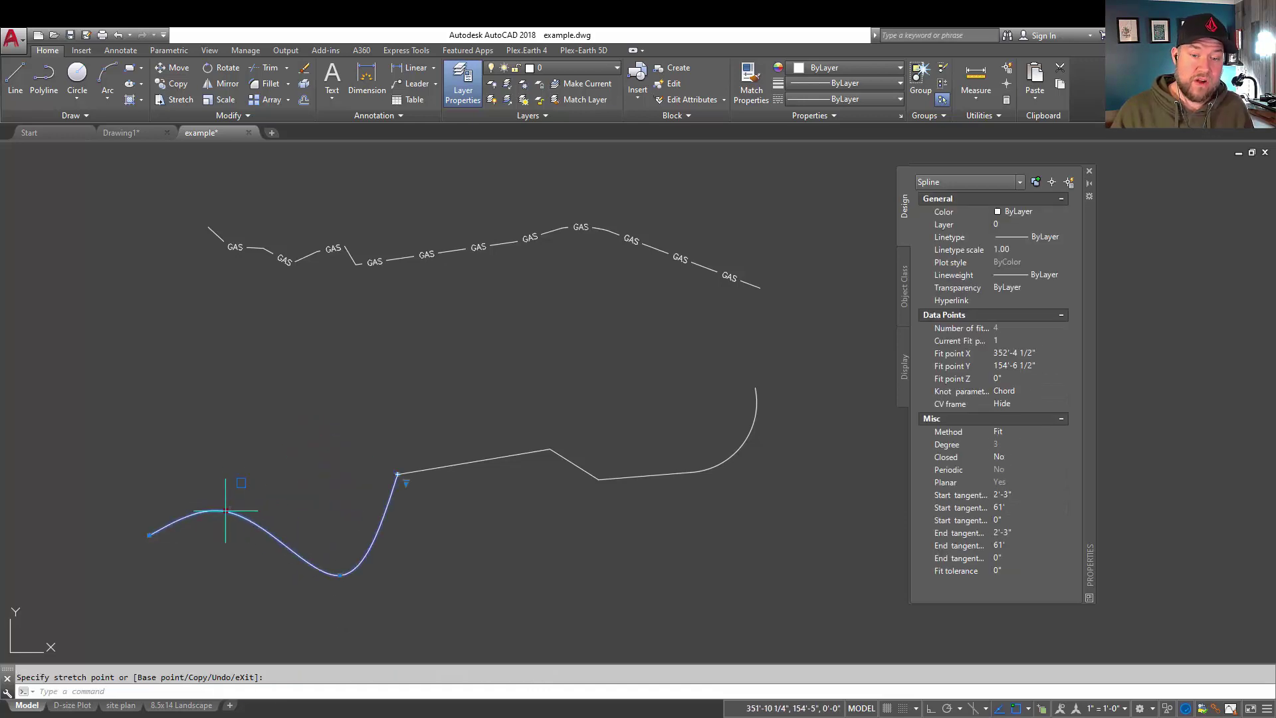
{"action": "left_click", "coordinate": [245, 436]}
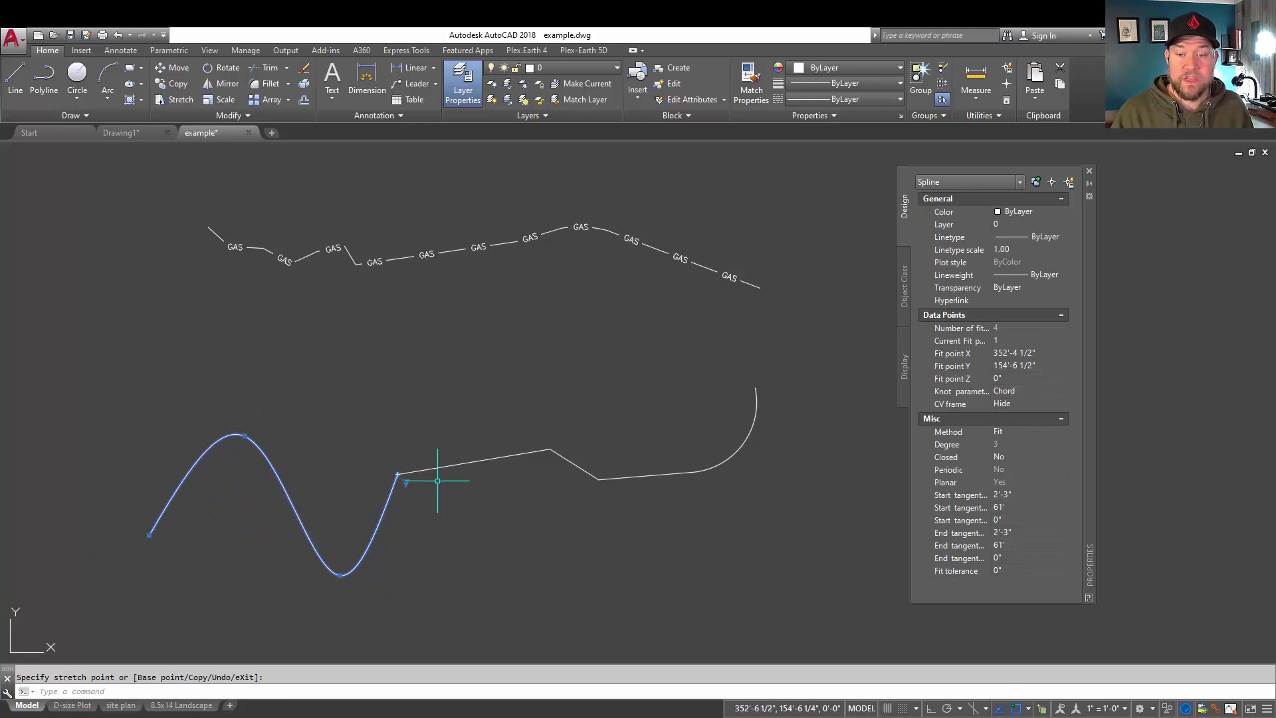
{"action": "left_click", "coordinate": [339, 575]}
{"action": "left_click", "coordinate": [319, 466]}
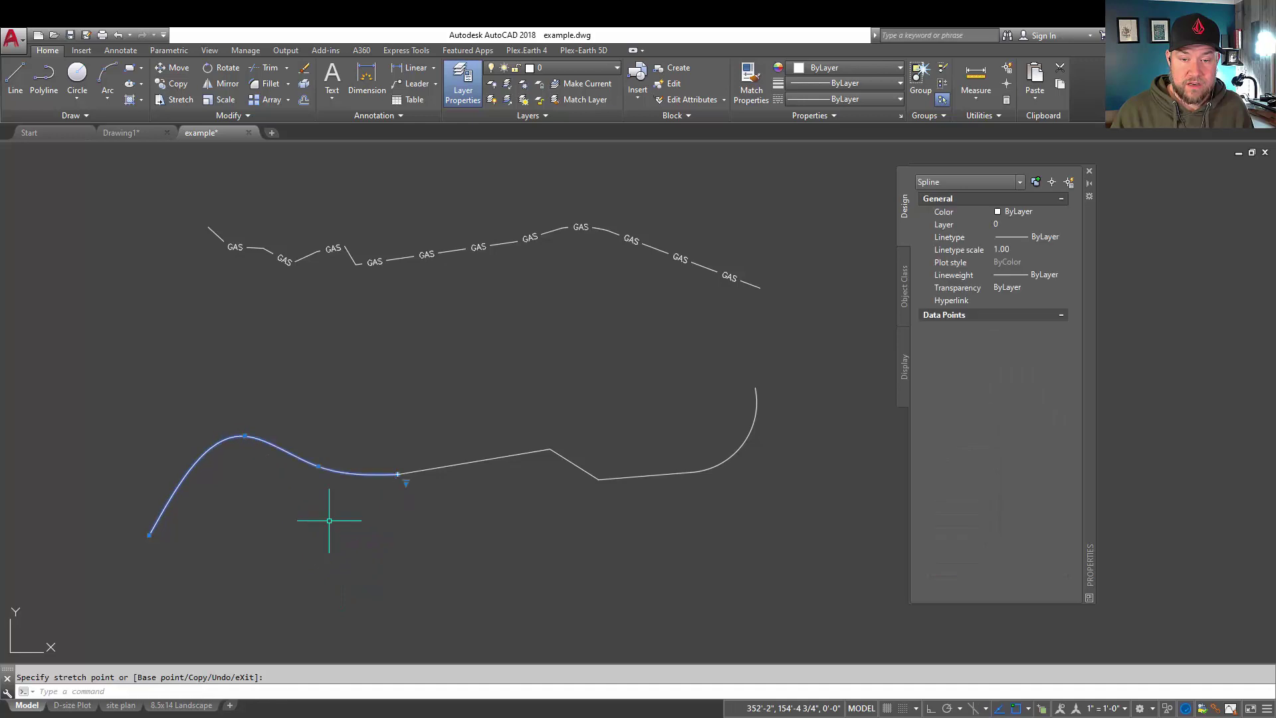
{"action": "left_click", "coordinate": [244, 437]}
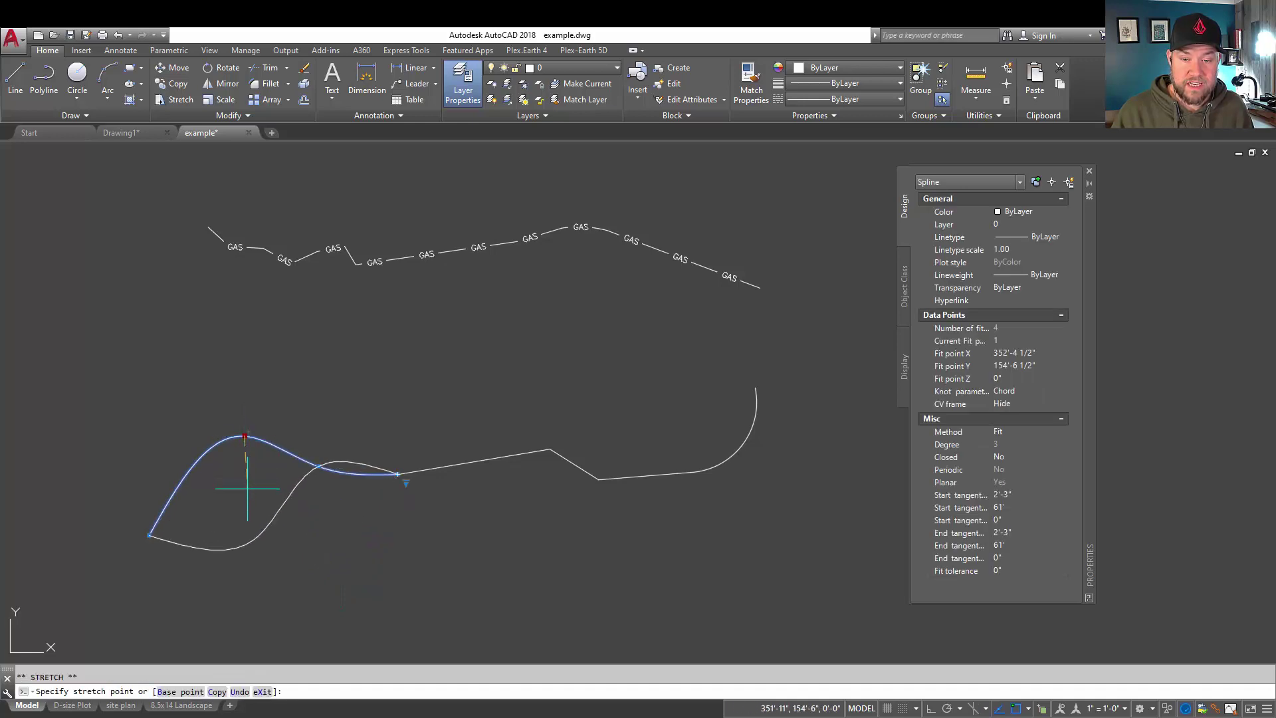
{"action": "left_click", "coordinate": [246, 438]}
{"action": "key", "text": "Escape"}
{"action": "left_click", "coordinate": [471, 458]}
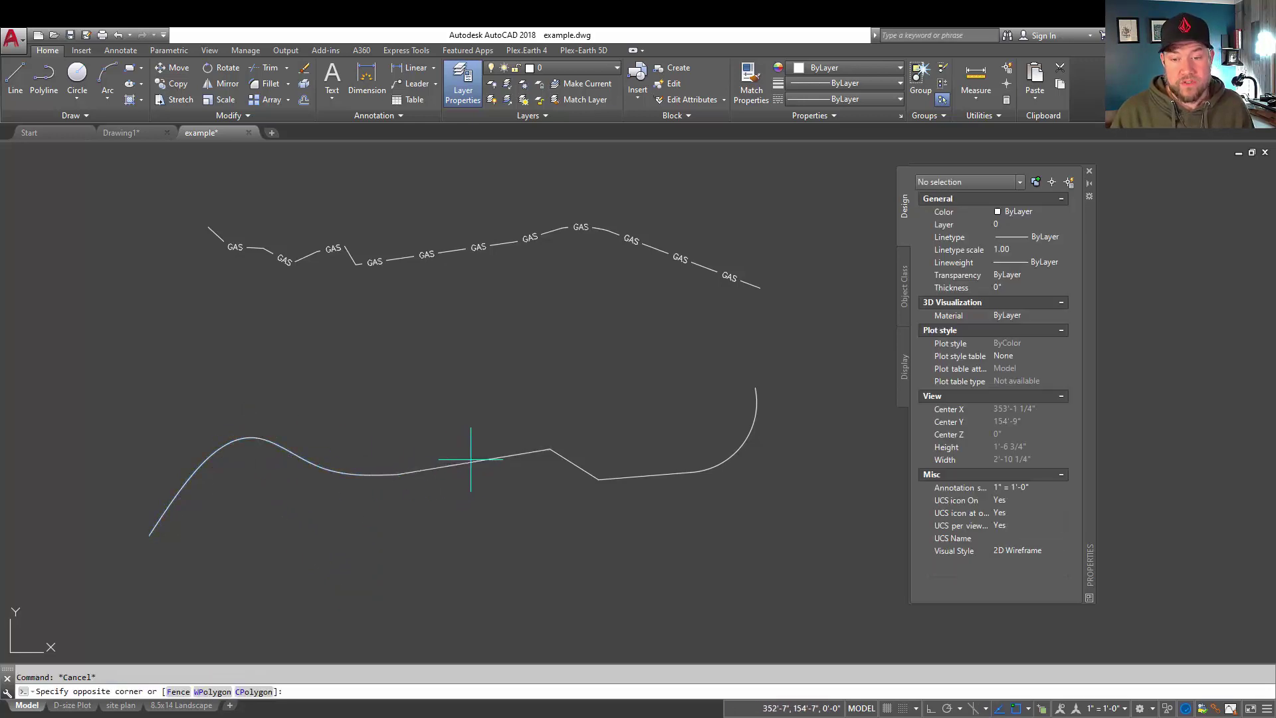
{"action": "left_click", "coordinate": [457, 465]}
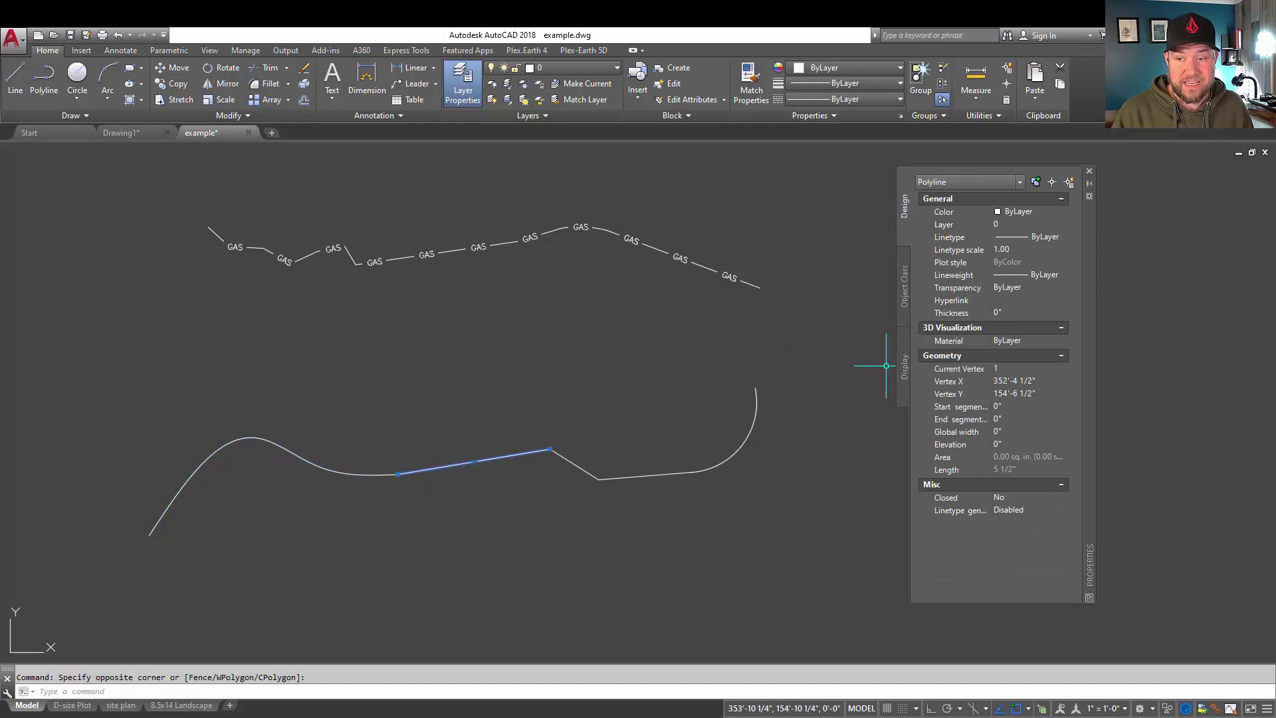
{"action": "key", "text": "Escape"}
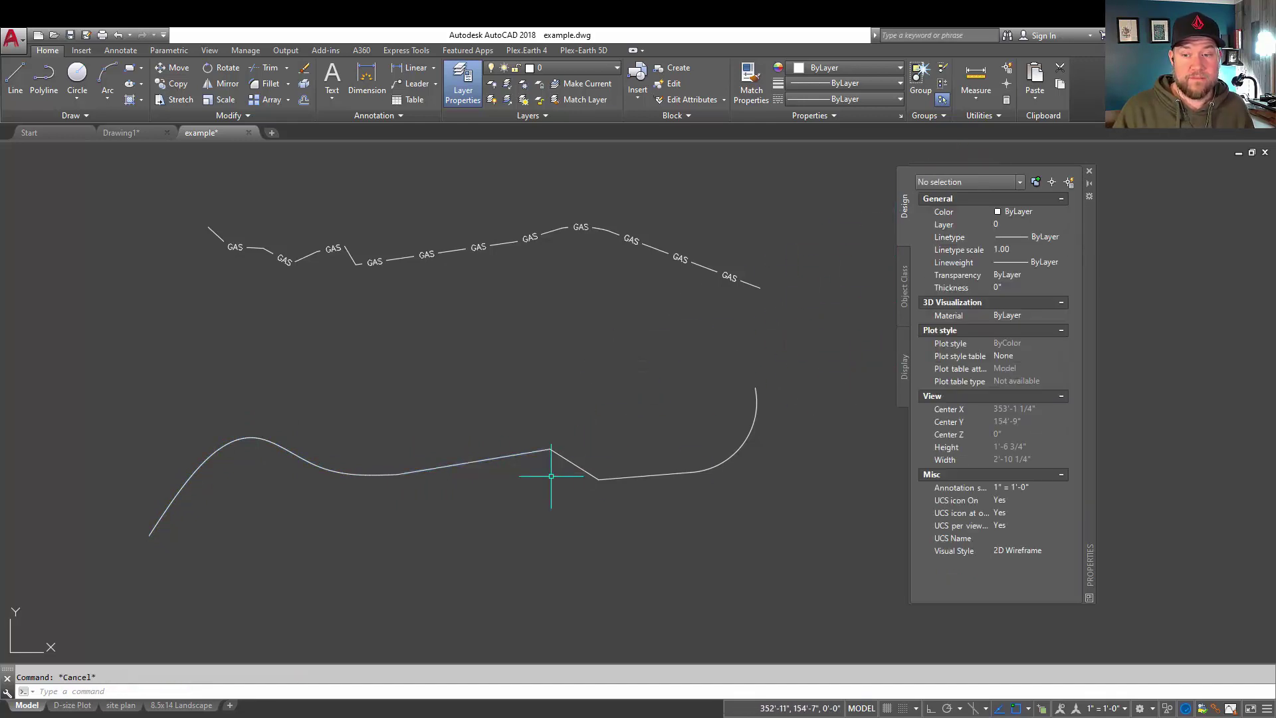
{"action": "left_click", "coordinate": [561, 456]}
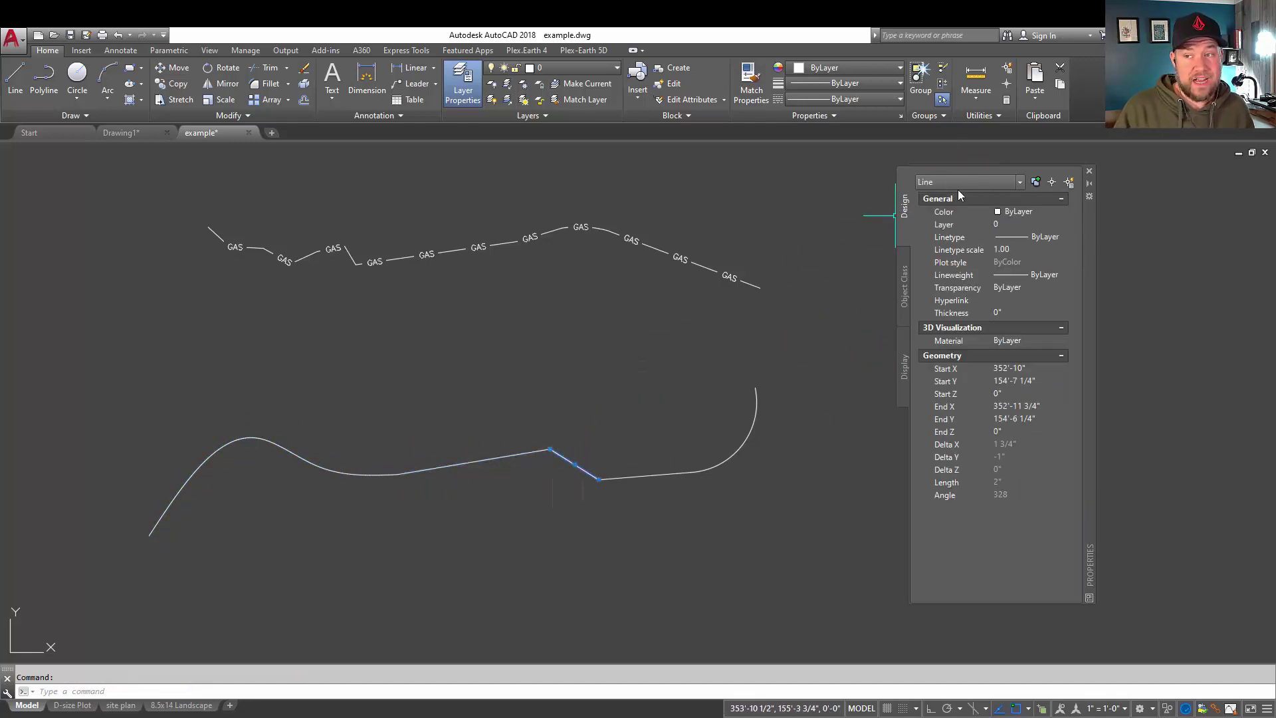
{"action": "left_click", "coordinate": [641, 476]}
{"action": "left_click", "coordinate": [612, 465], "text": "shift"}
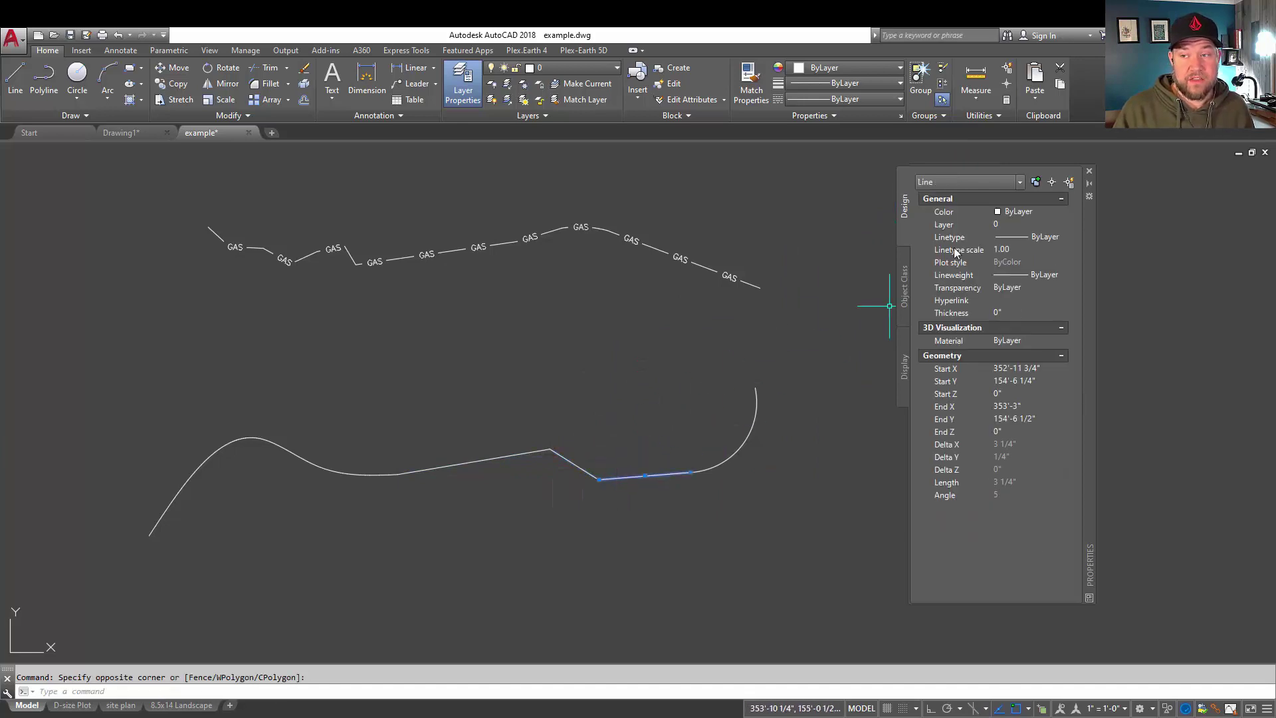
{"action": "key", "text": "Escape"}
{"action": "left_click", "coordinate": [780, 398]}
{"action": "left_click", "coordinate": [704, 473]}
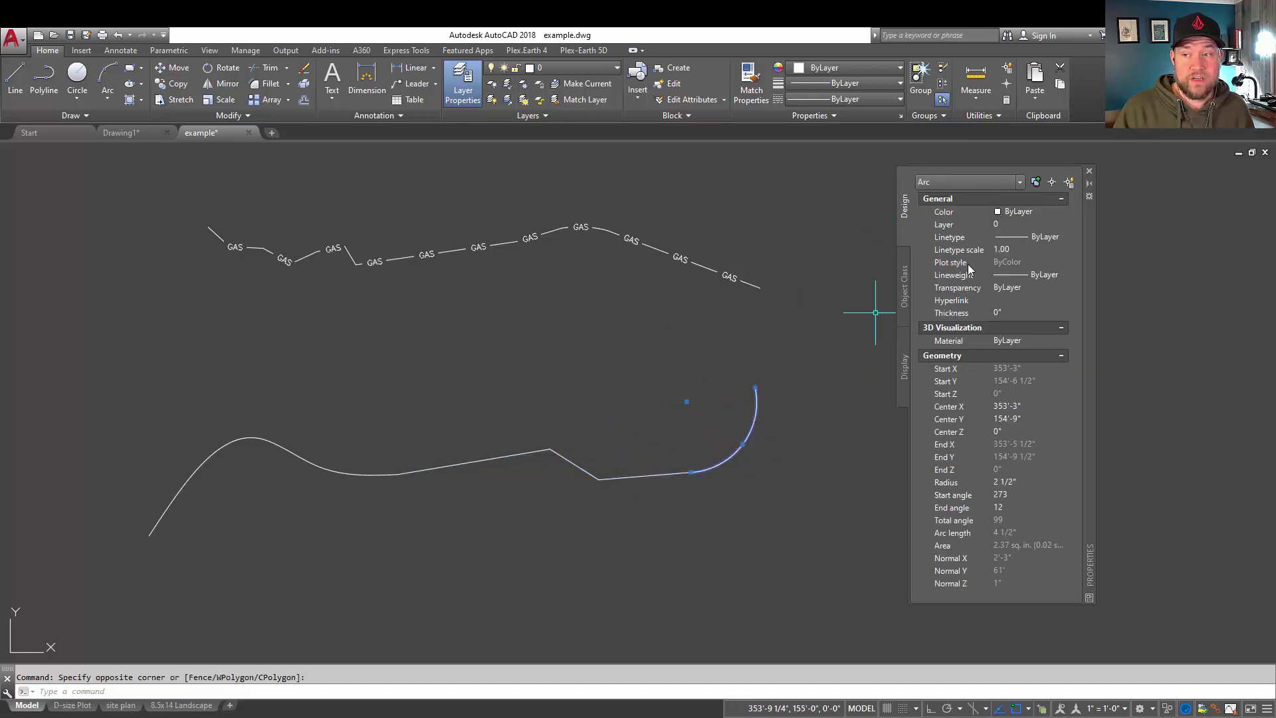
{"action": "key", "text": "Escape"}
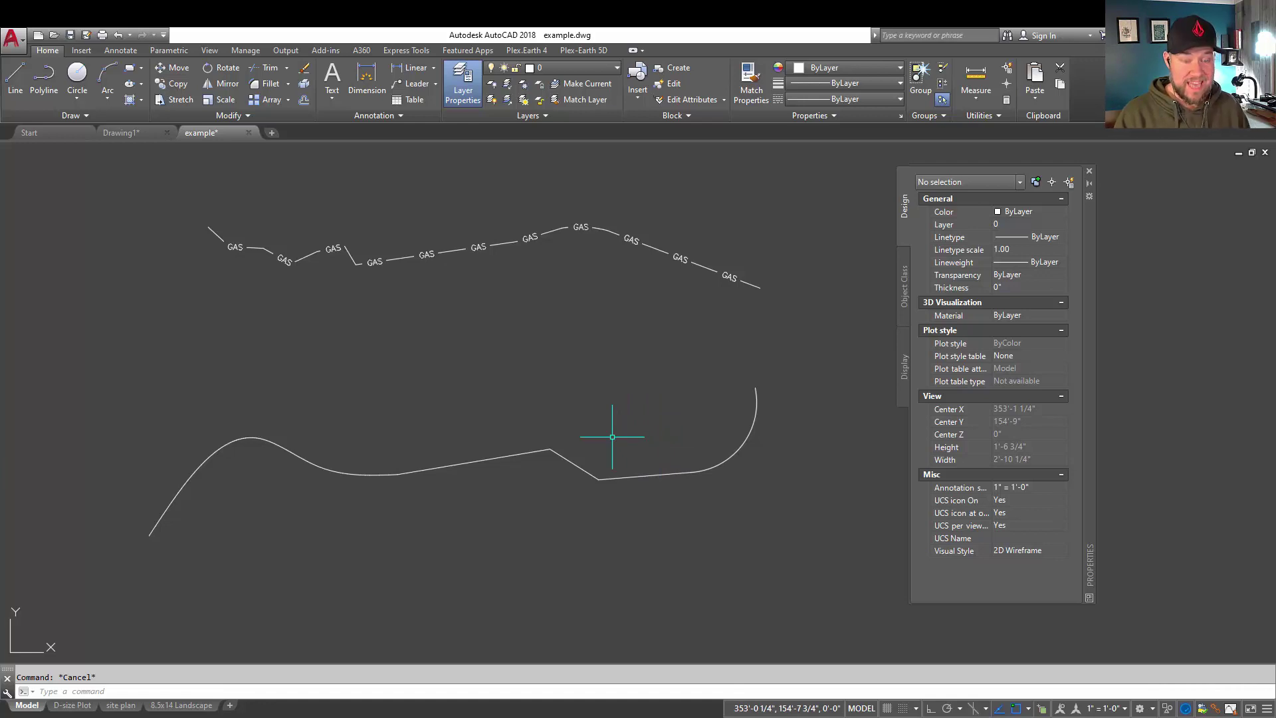
- Convert the lower curve's spline, lines and arc to polylines with PEDIT Multiple, precision 10
{"action": "type", "text": "pe"}
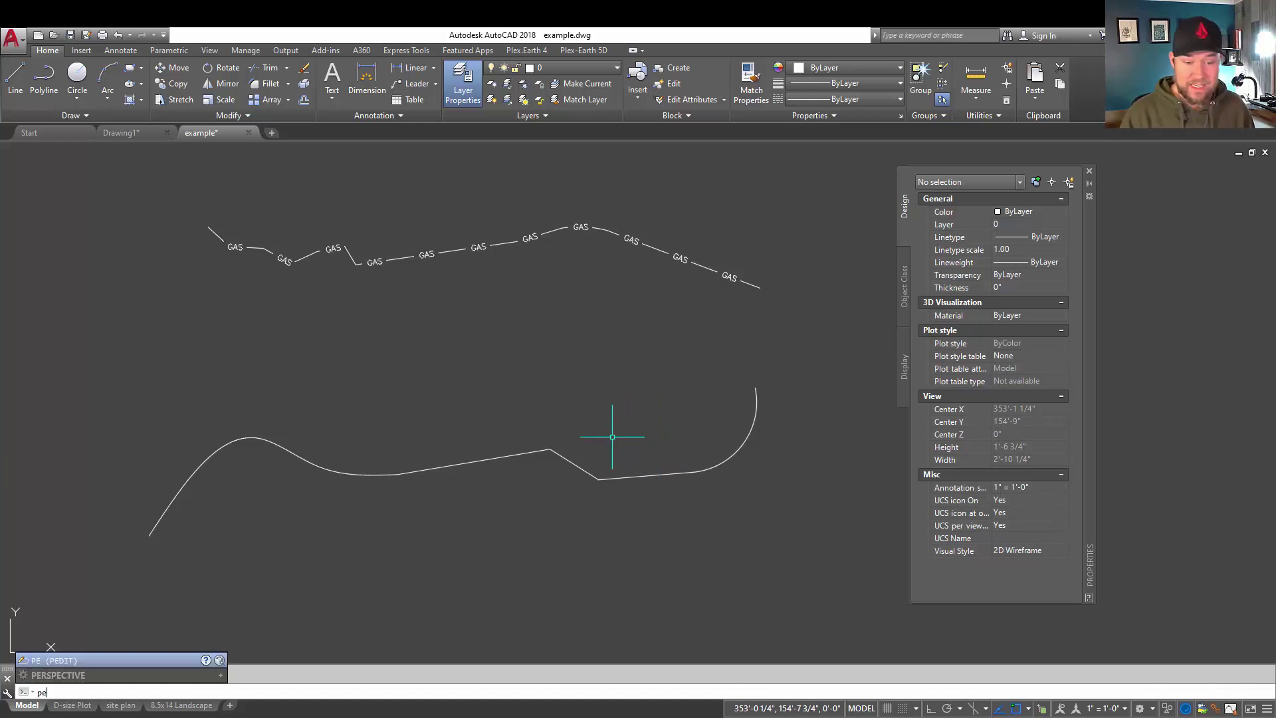
{"action": "key", "text": "Return"}
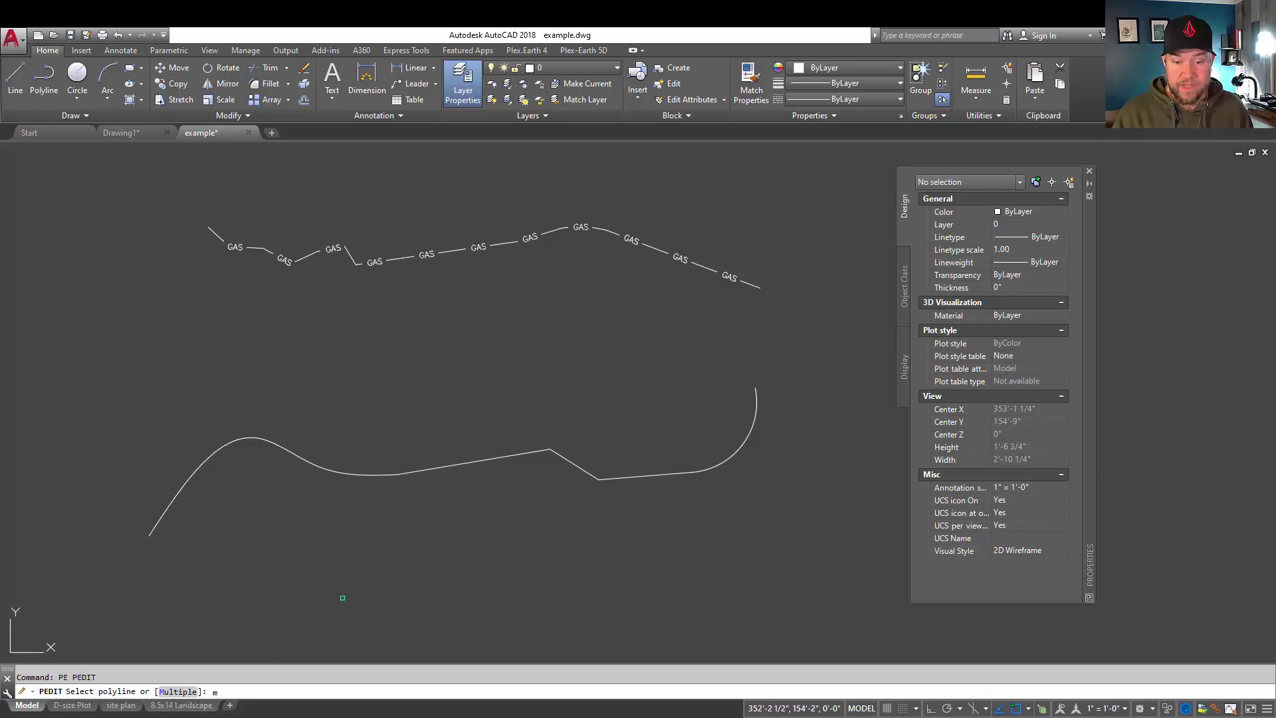
{"action": "type", "text": "m"}
{"action": "key", "text": "Return"}
{"action": "left_click", "coordinate": [810, 551]}
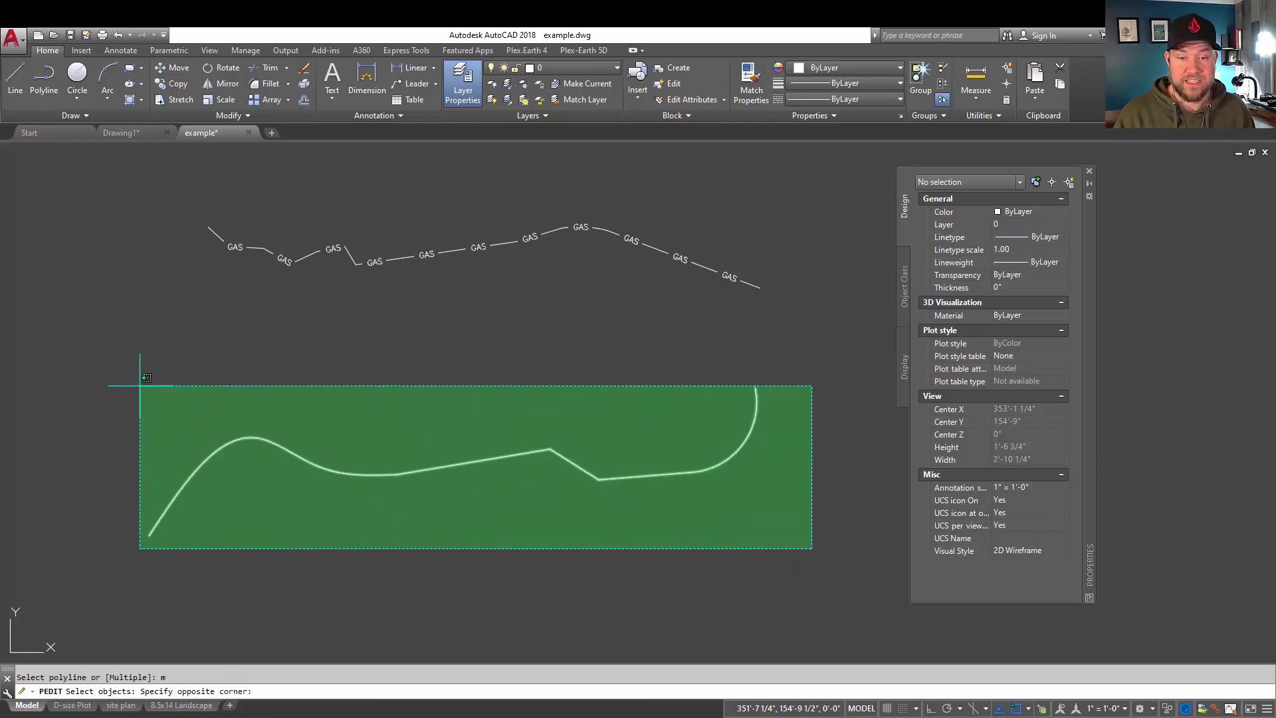
{"action": "left_click", "coordinate": [69, 328]}
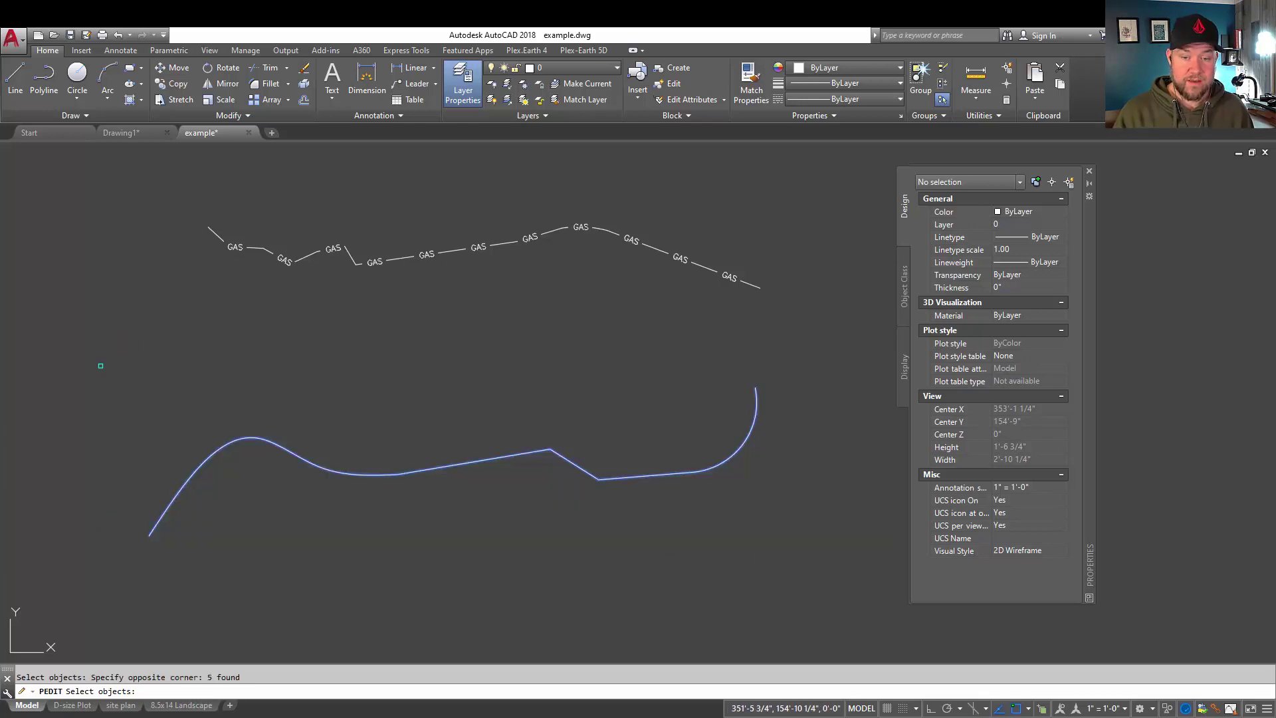
{"action": "key", "text": "Return"}
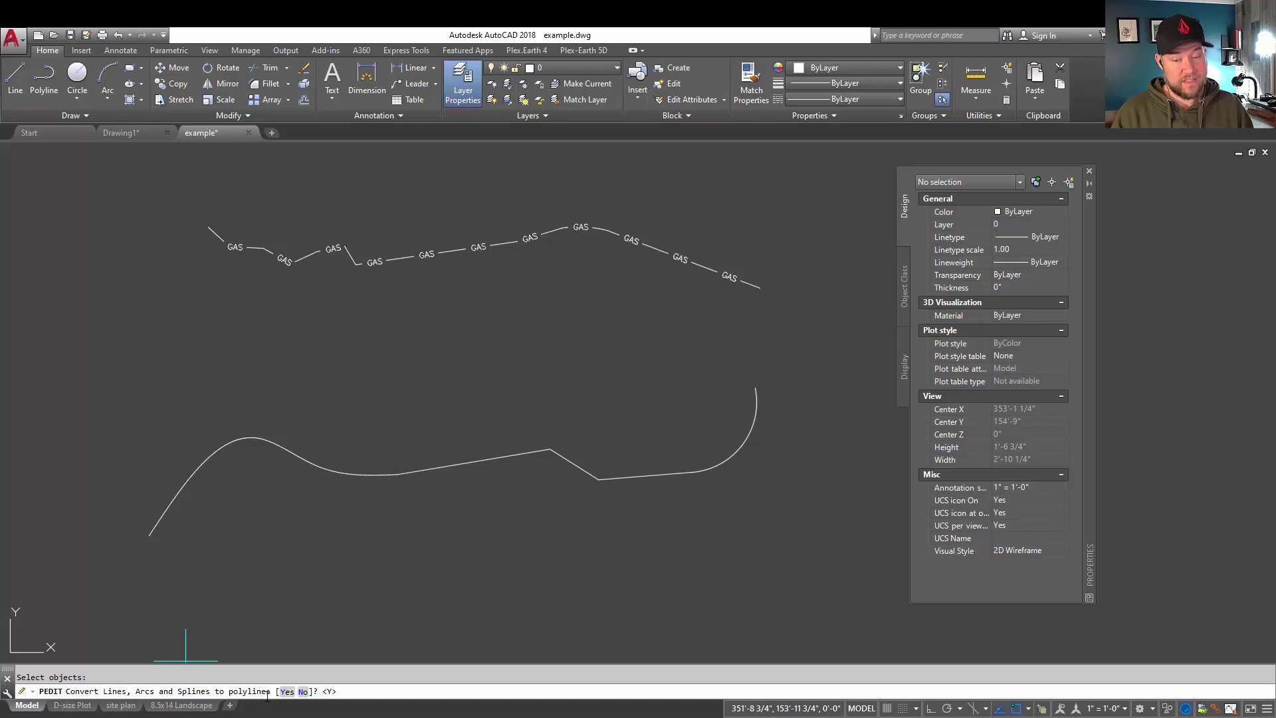
{"action": "type", "text": "y"}
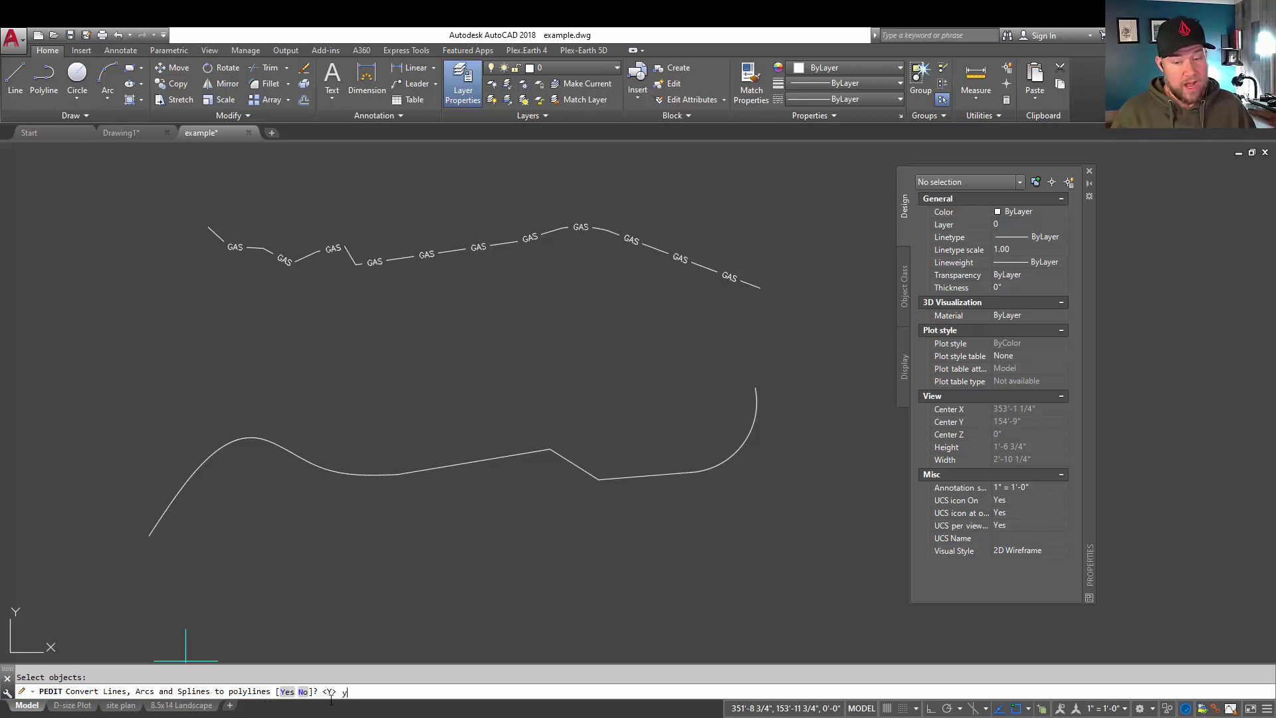
{"action": "key", "text": "Return"}
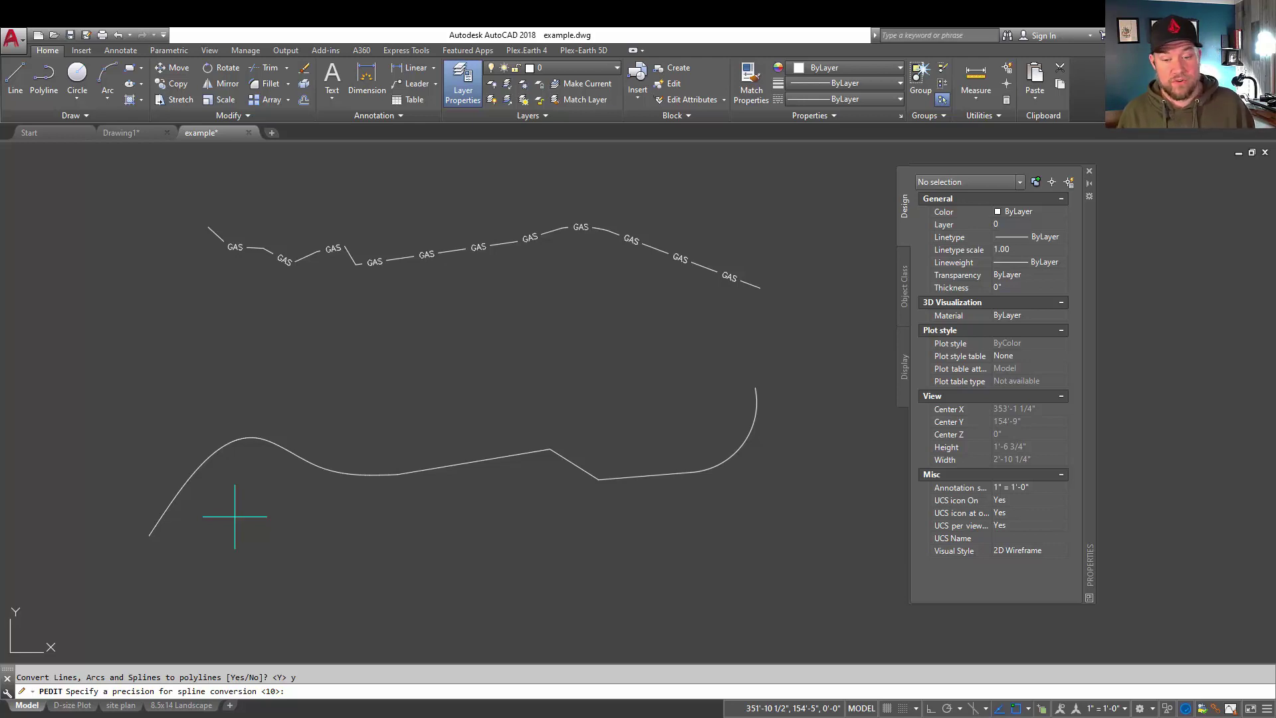
{"action": "key", "text": "Return"}
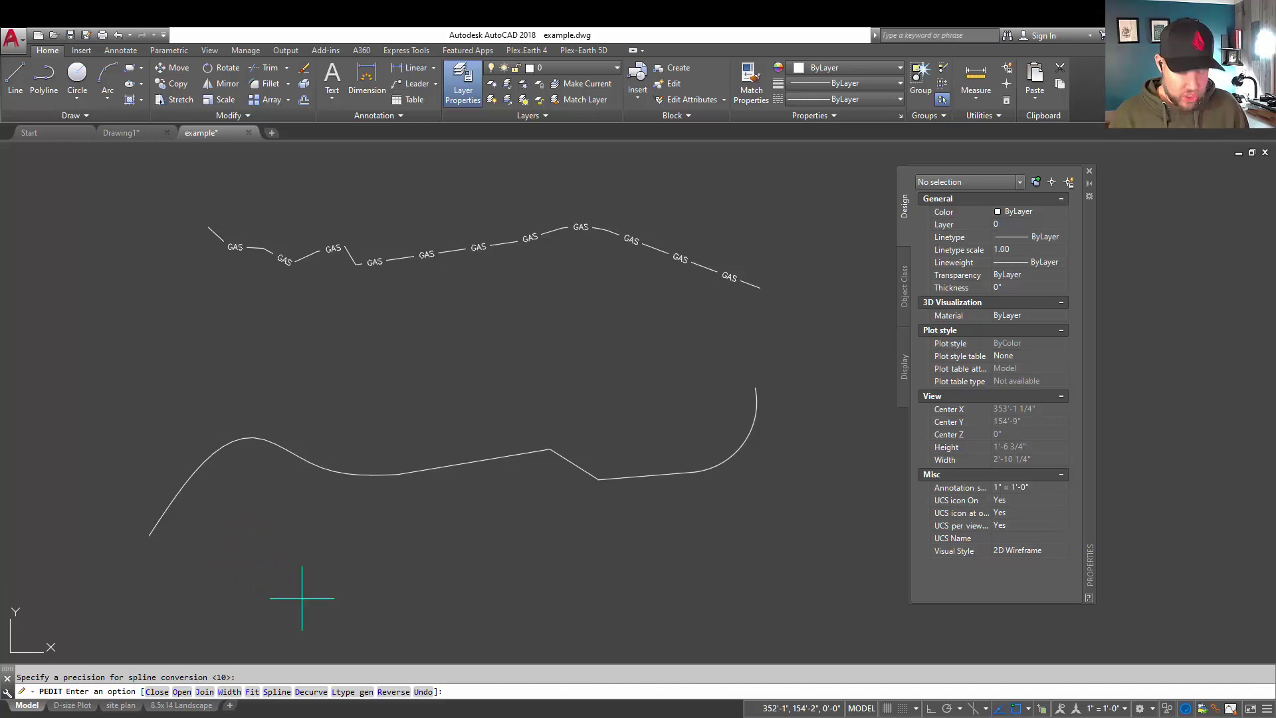
- Join the converted pieces into one polyline at the default fuzz distance, adding 26 segments
{"action": "type", "text": "j"}
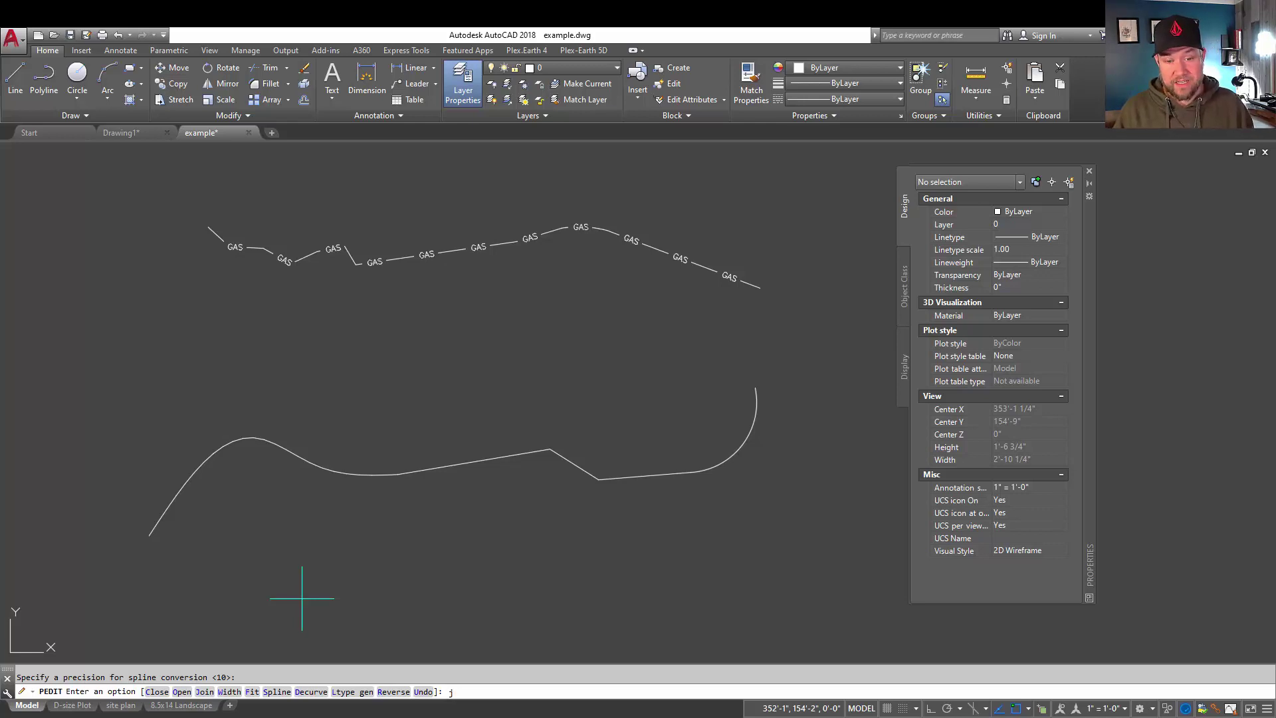
{"action": "key", "text": "Return"}
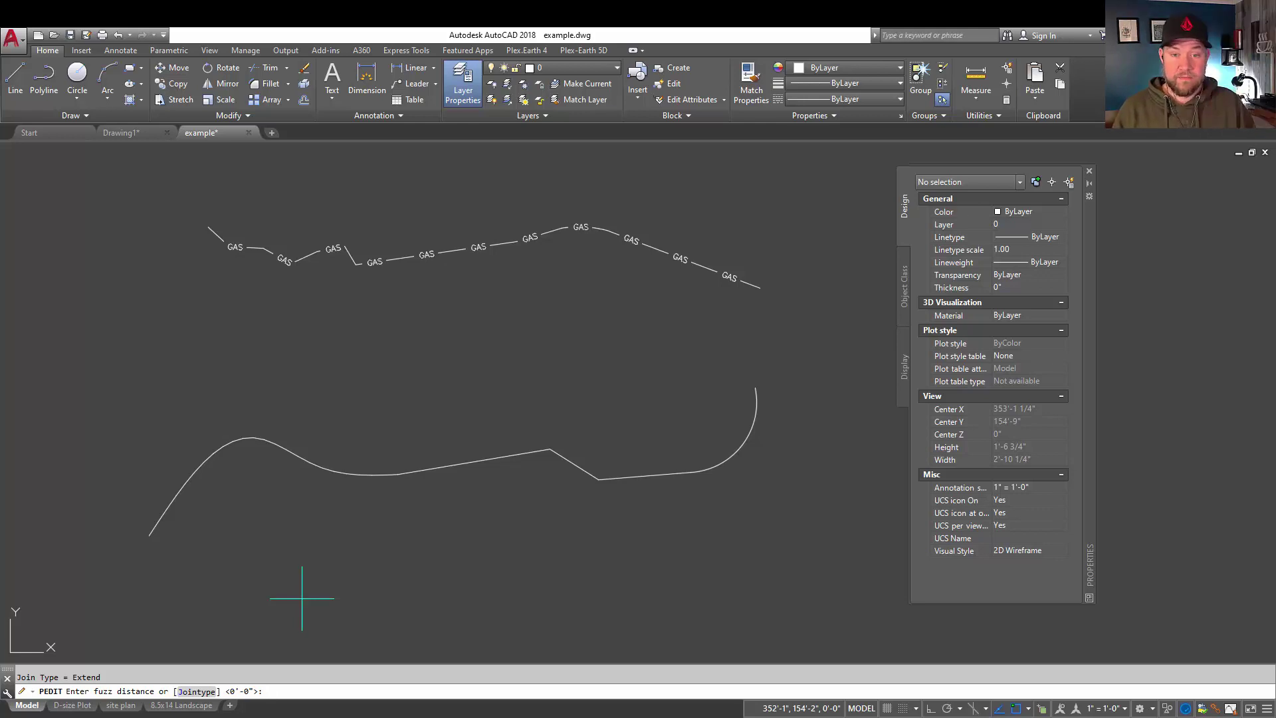
{"action": "key", "text": "Return"}
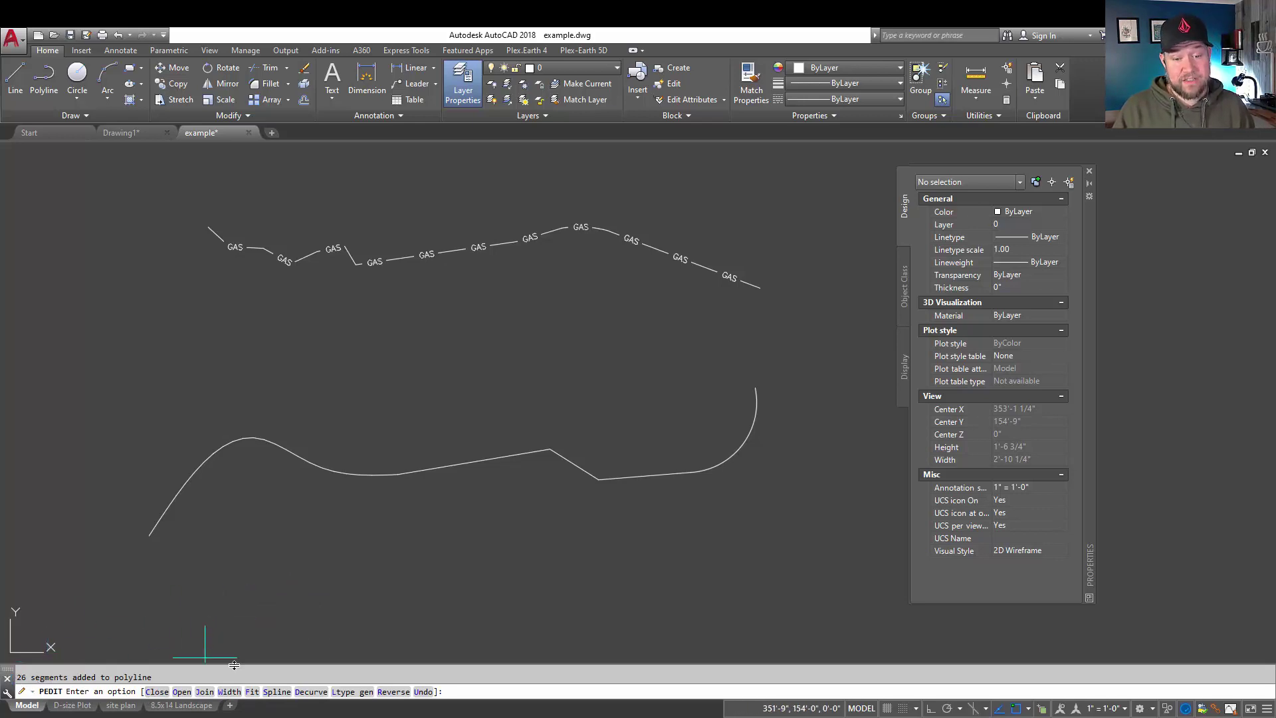
{"action": "key", "text": "Return"}
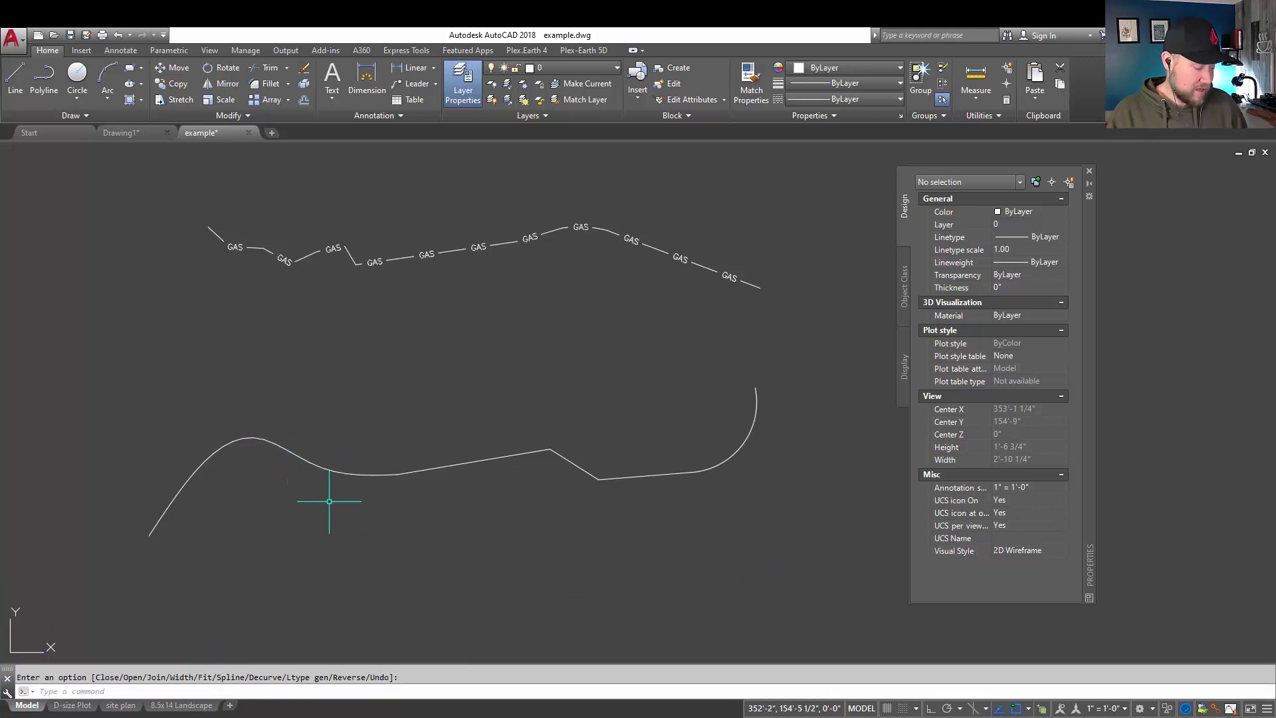
- Confirm the lower curve is a single polyline, then zoom out to show the zigzag line above
{"action": "left_click", "coordinate": [457, 464]}
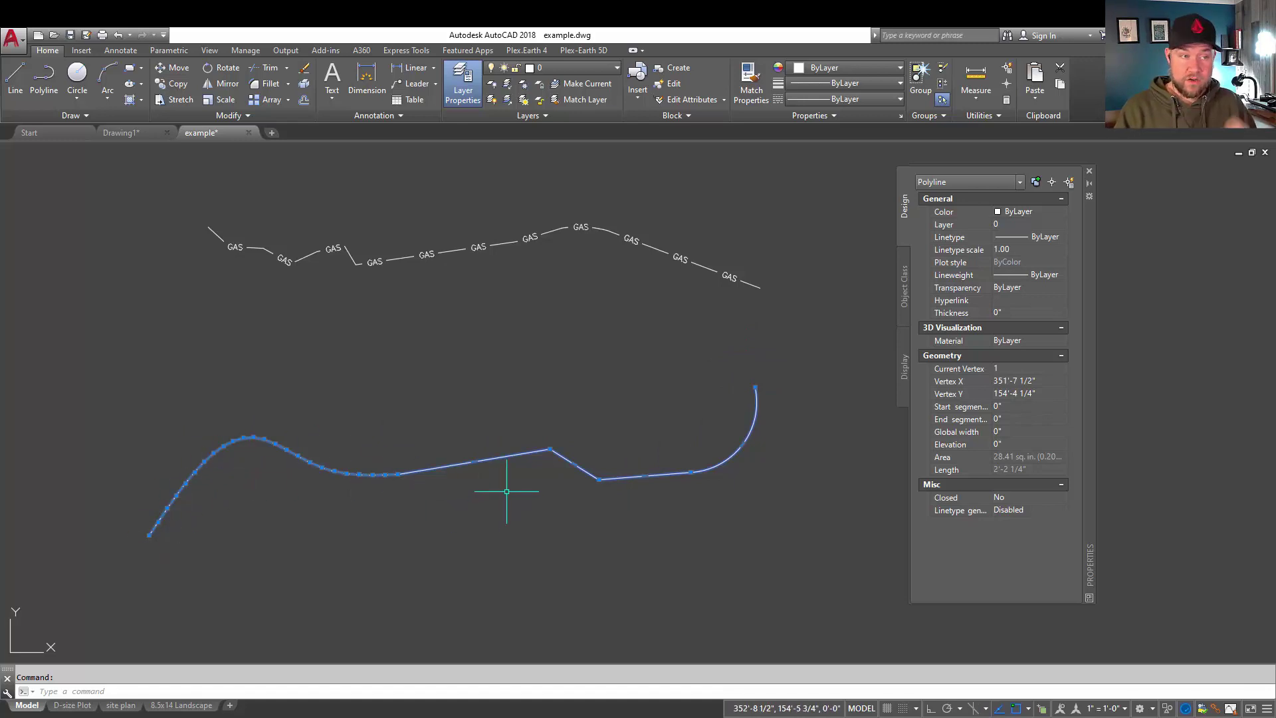
{"action": "key", "text": "Escape"}
{"action": "scroll", "coordinate": [482, 319], "scroll_direction": "down", "scroll_amount": 2}
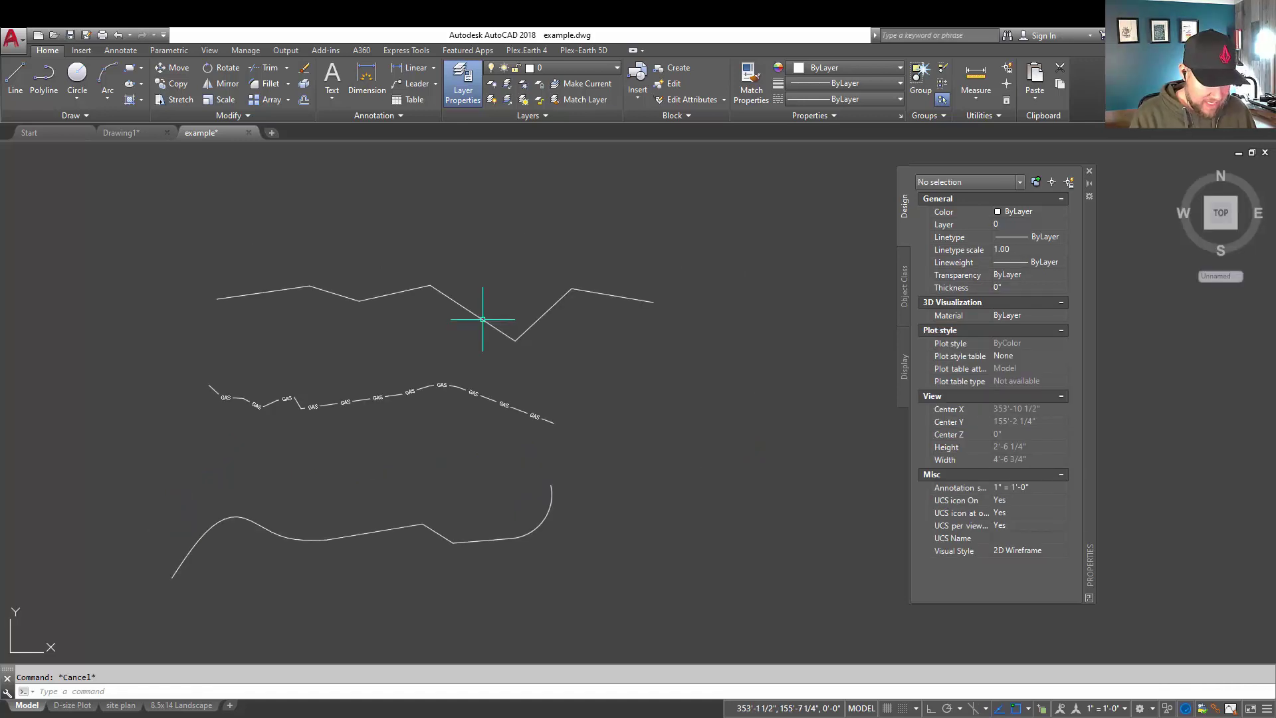
- Pick the top zigzag line for polyline editing with PE
{"action": "type", "text": "PE"}
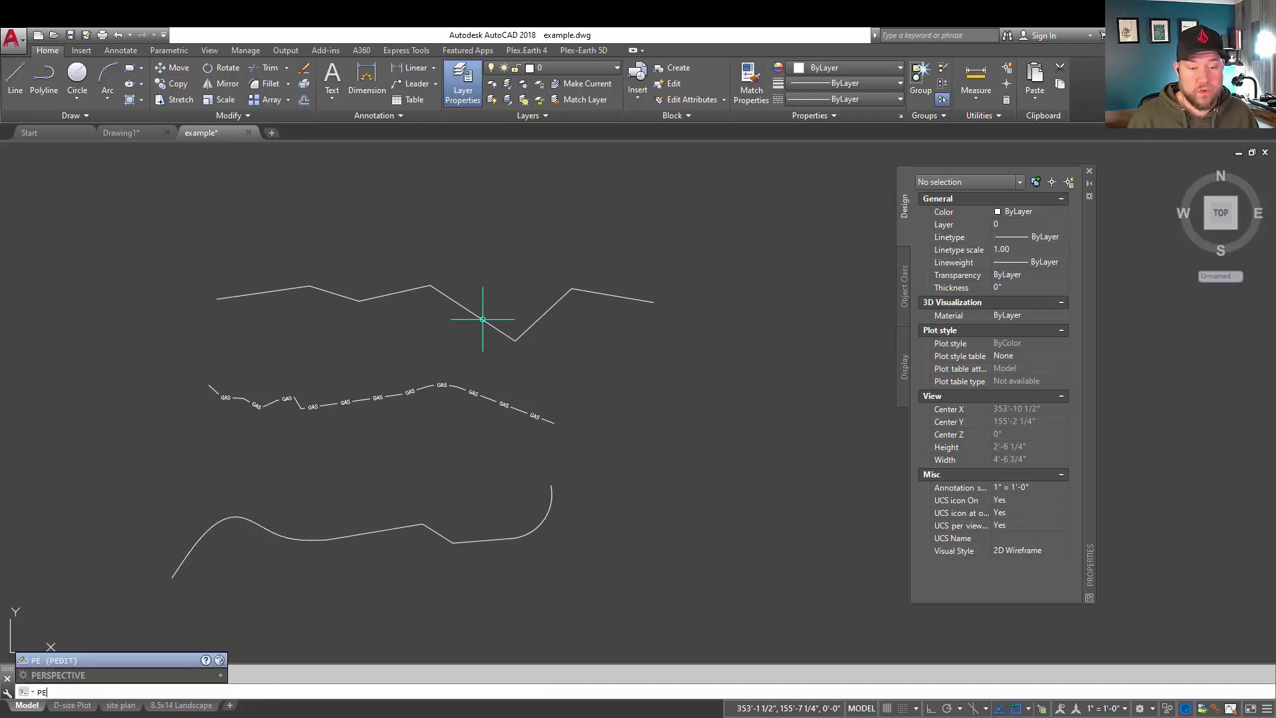
{"action": "key", "text": "Return"}
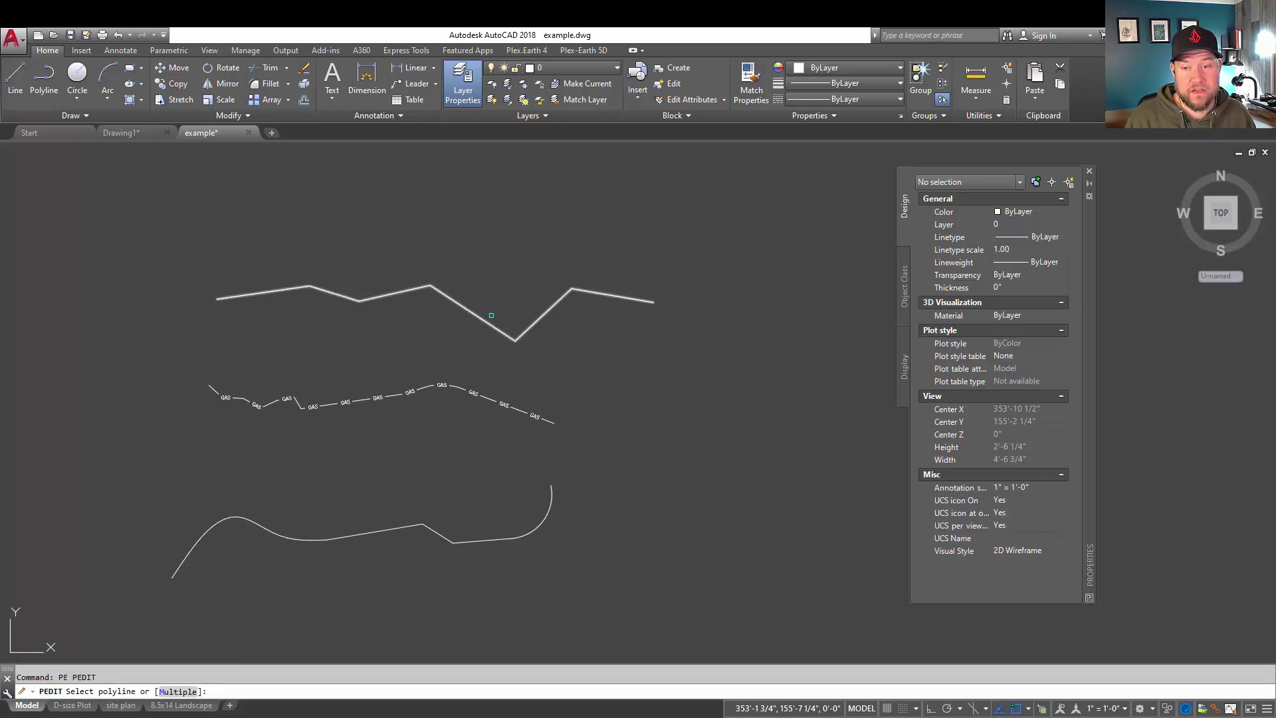
{"action": "left_click", "coordinate": [489, 324]}
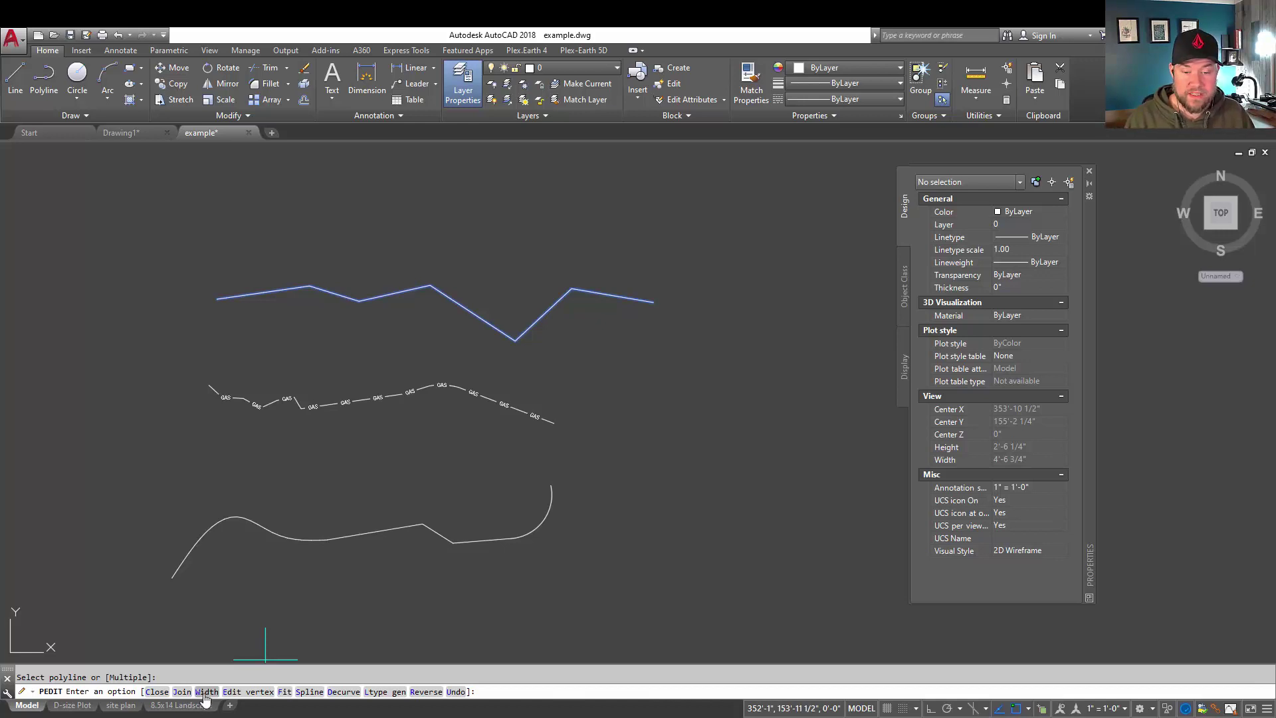
- Give the zigzag a width of 1, then change it to a uniform width of 0.1
{"action": "left_click", "coordinate": [207, 691]}
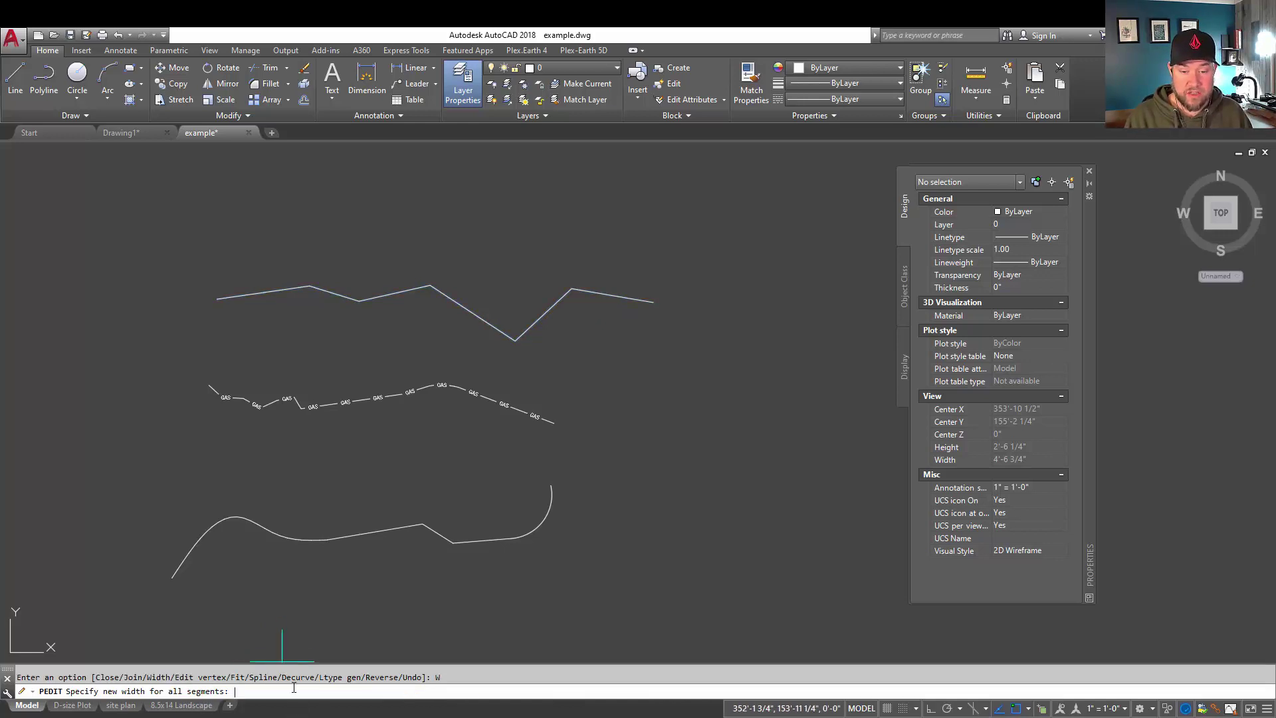
{"action": "type", "text": "1"}
{"action": "key", "text": "Return"}
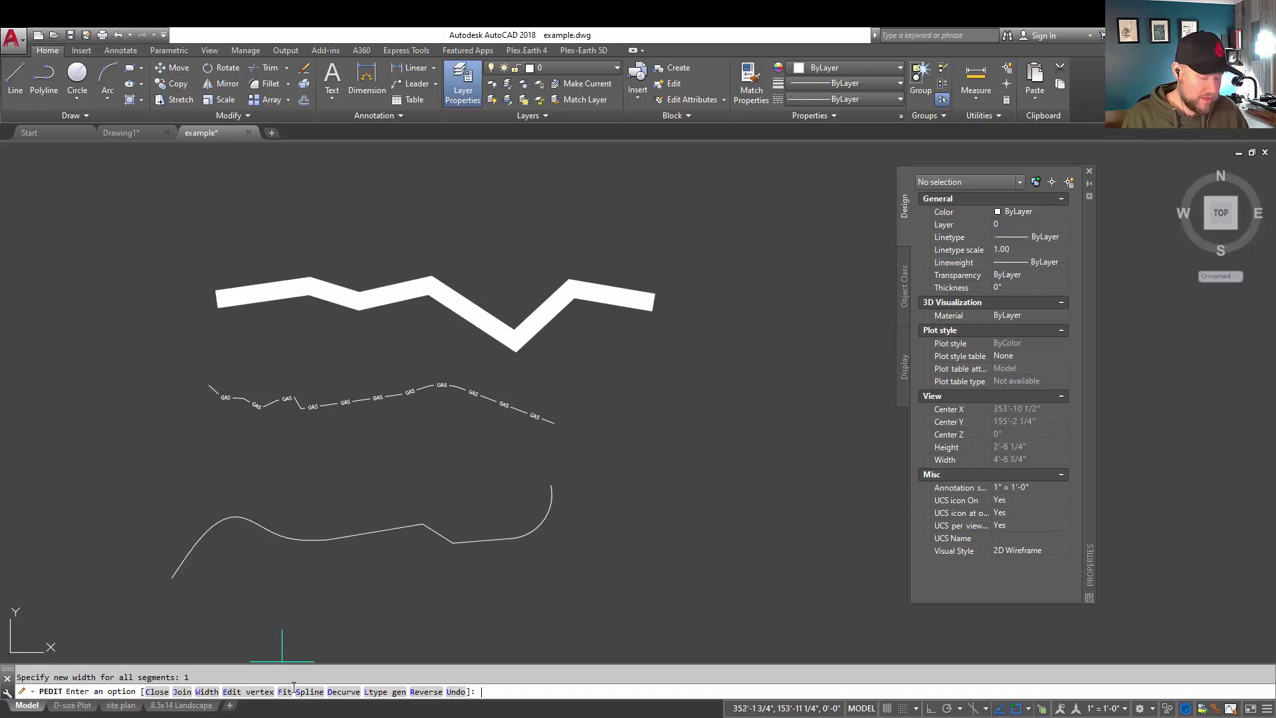
{"action": "key", "text": "Return"}
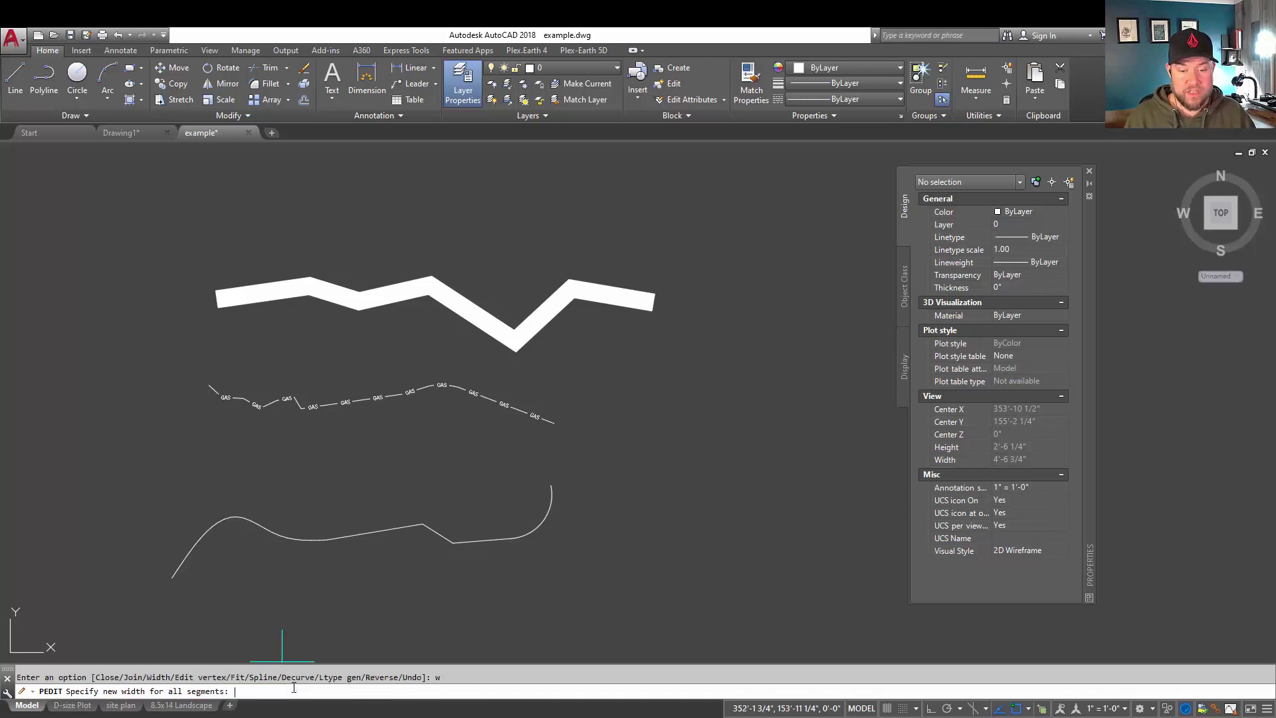
{"action": "type", "text": ".1"}
{"action": "key", "text": "Return"}
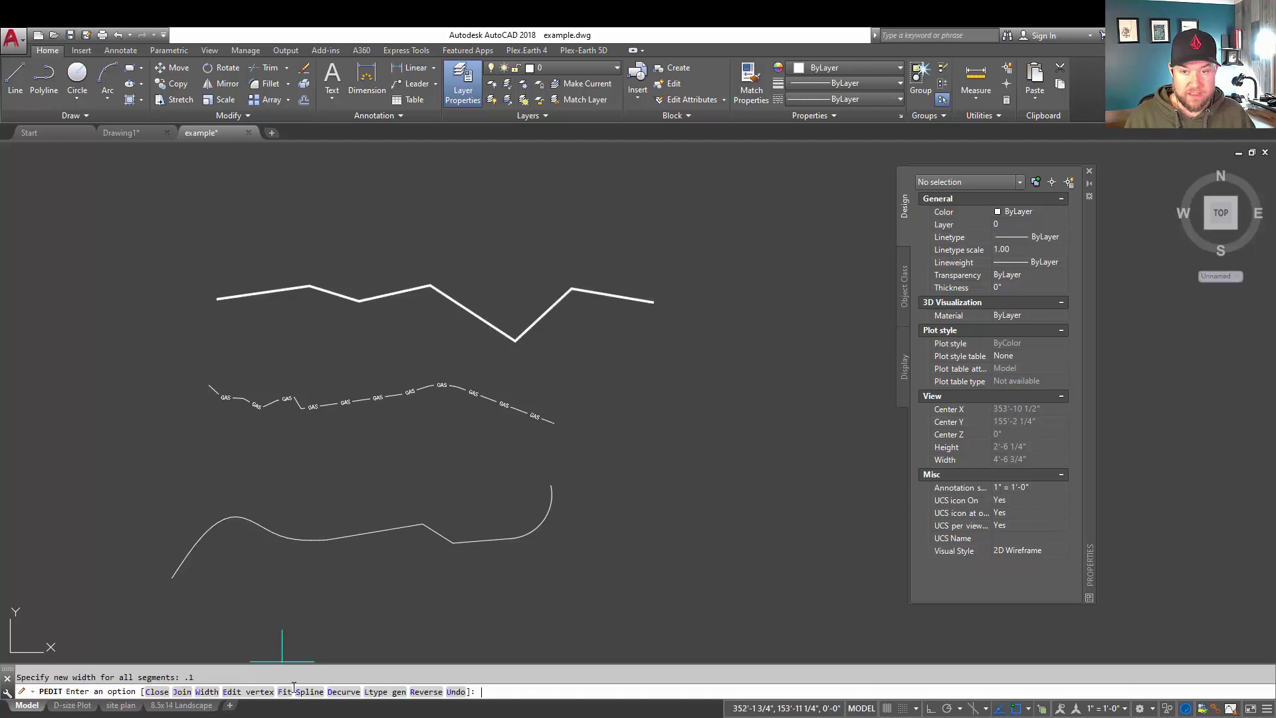
- Step through the zigzag's vertices with Next and Previous, then exit vertex editing
{"action": "left_click", "coordinate": [243, 691]}
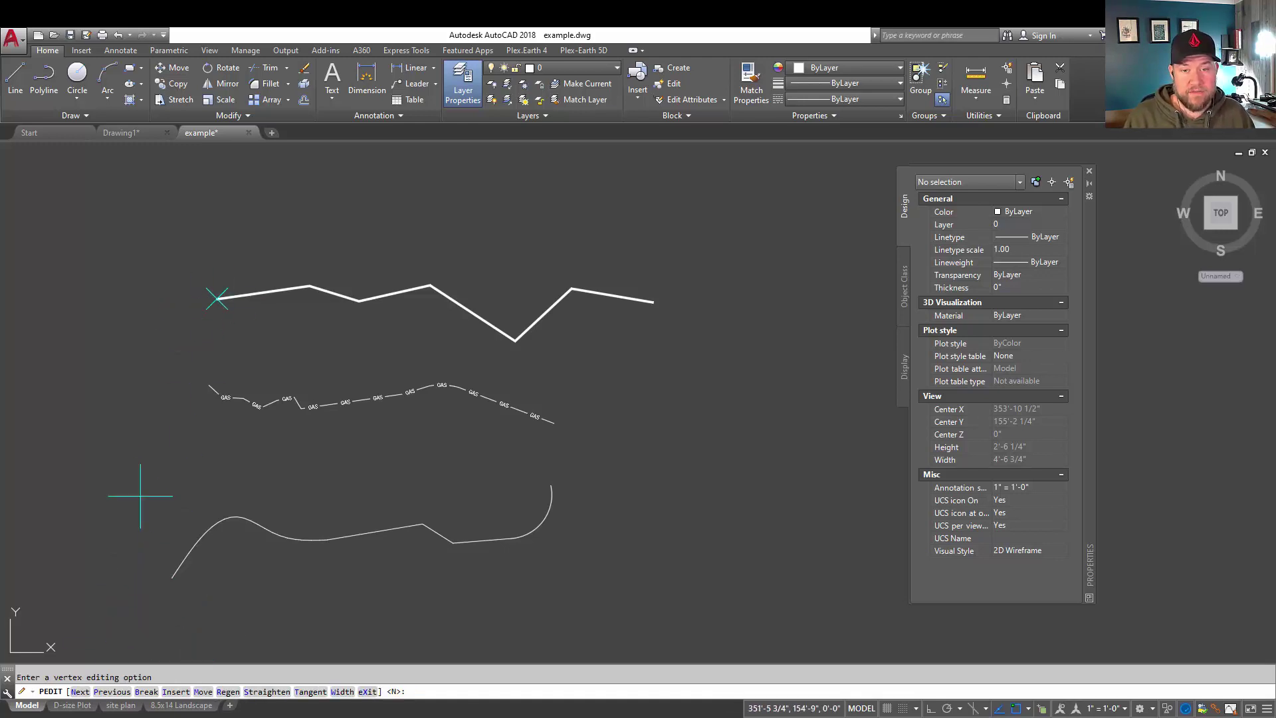
{"action": "left_click", "coordinate": [80, 691]}
{"action": "left_click", "coordinate": [121, 692]}
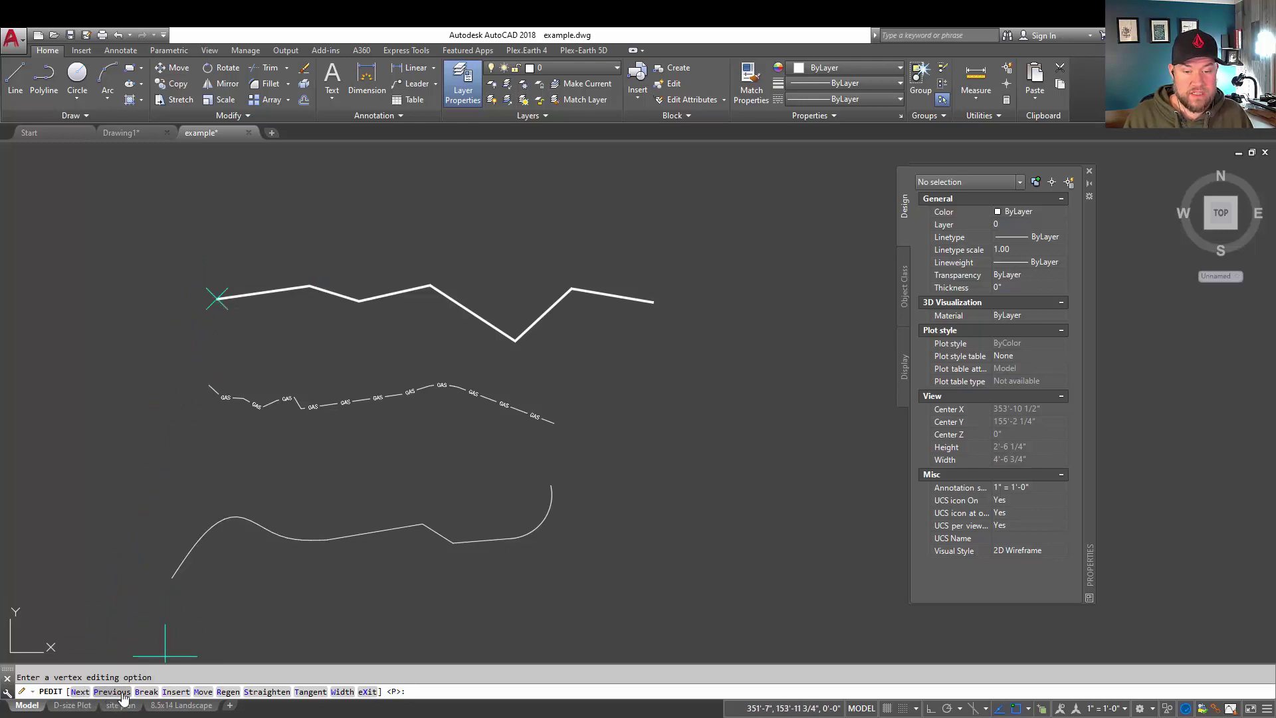
{"action": "left_click", "coordinate": [364, 695]}
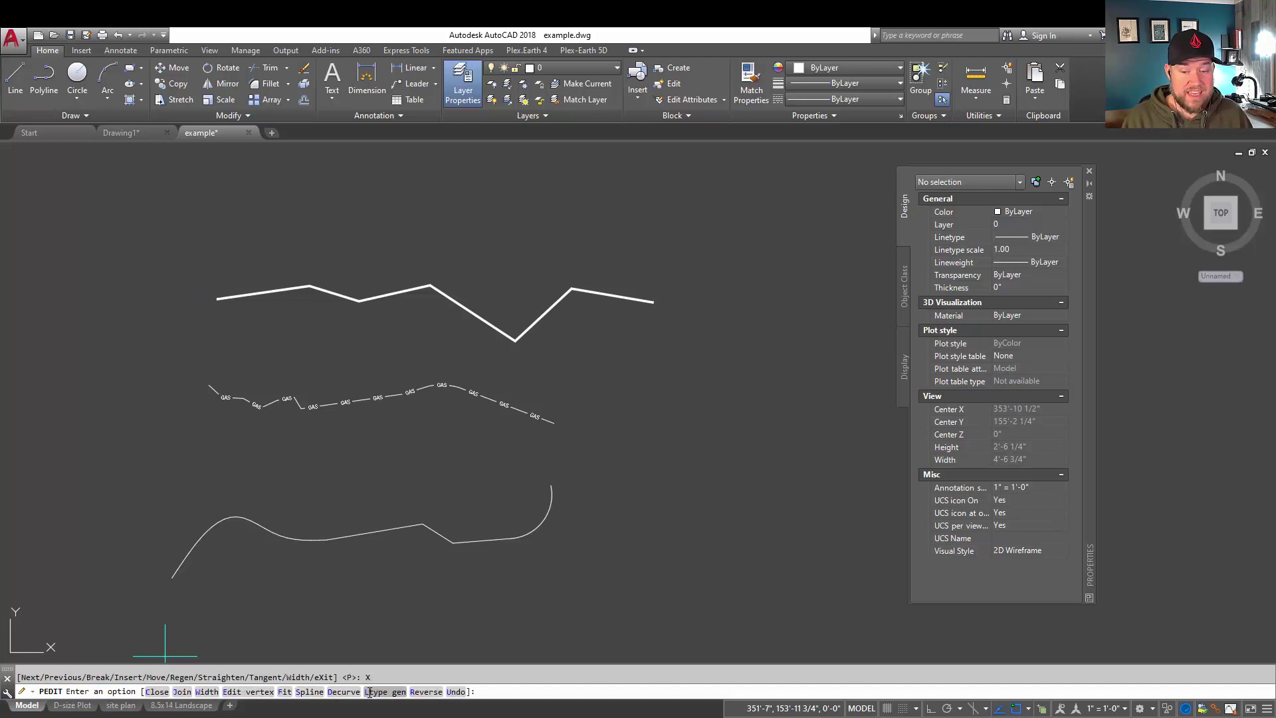
- Try a Fit curve twice, undoing it each time, then make the zigzag a Spline curve
{"action": "left_click", "coordinate": [284, 692]}
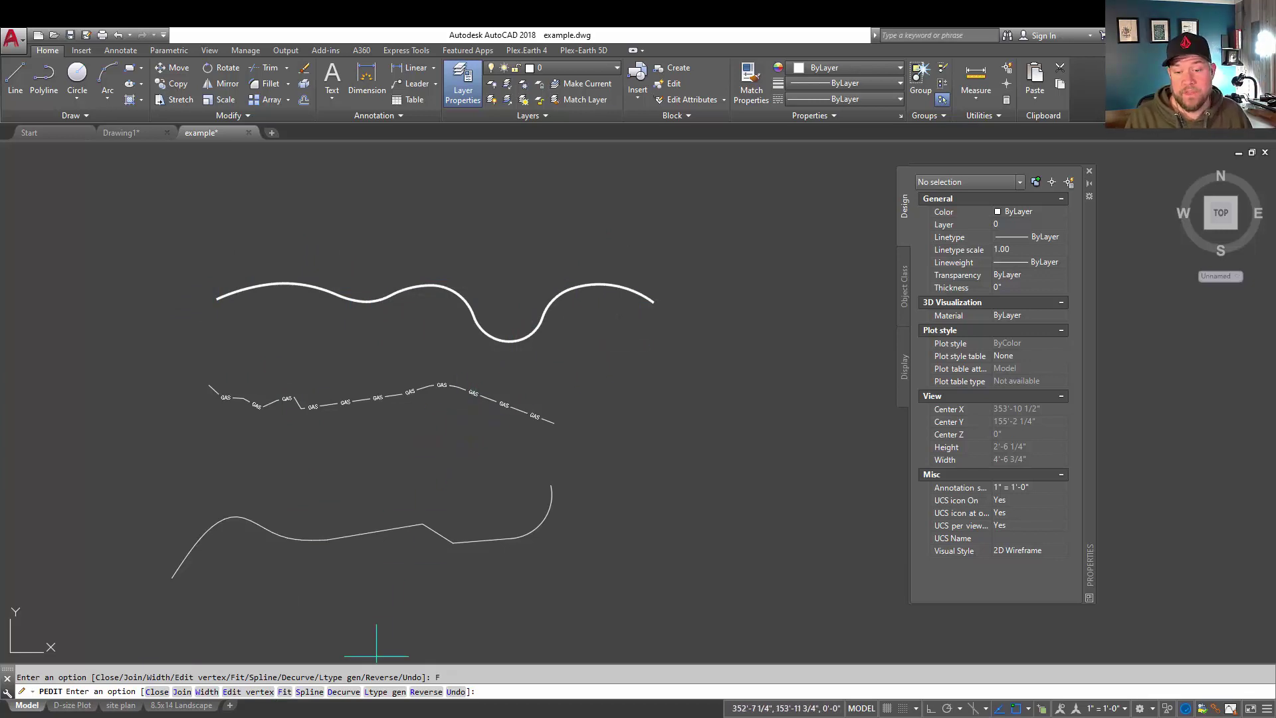
{"action": "left_click", "coordinate": [455, 691]}
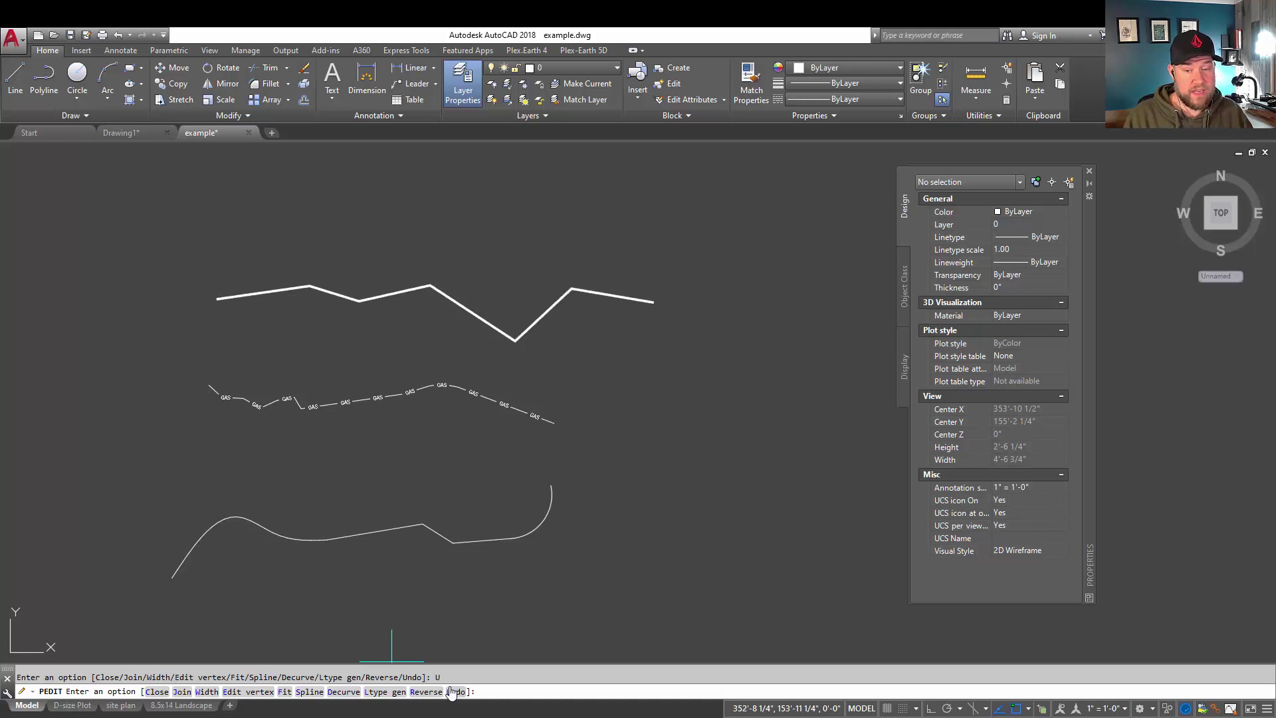
{"action": "left_click", "coordinate": [285, 691]}
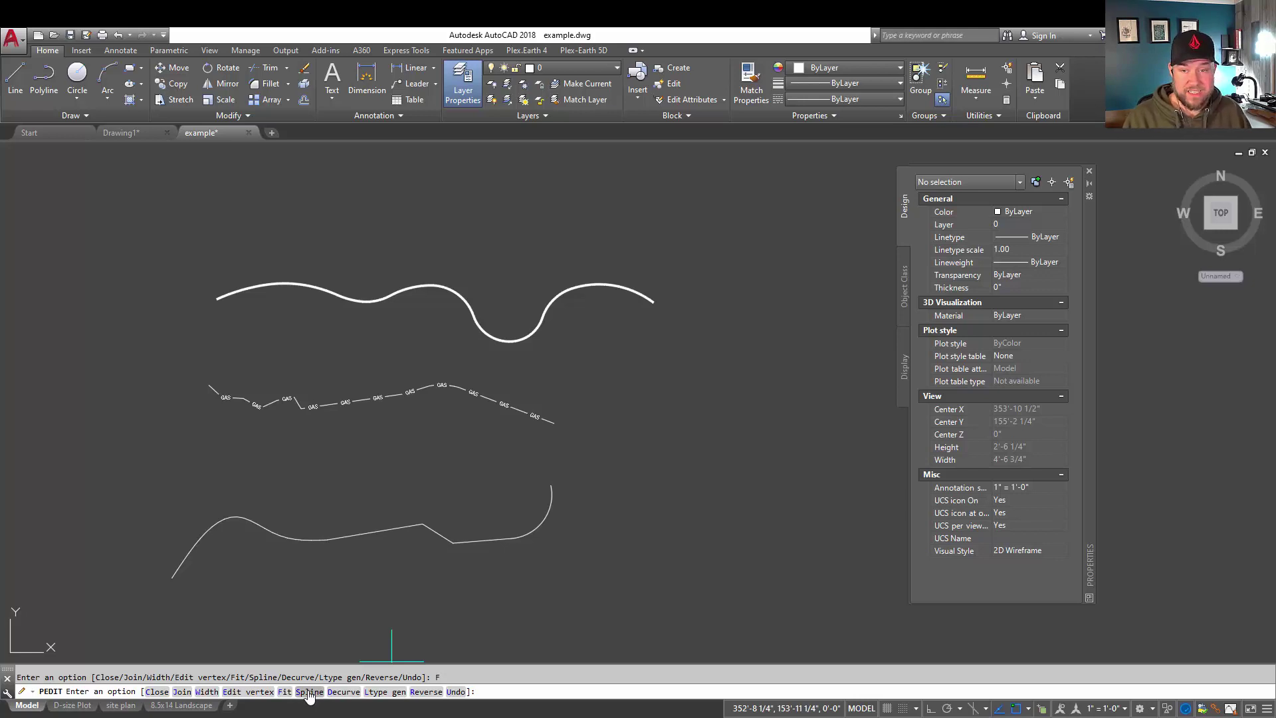
{"action": "left_click", "coordinate": [456, 692]}
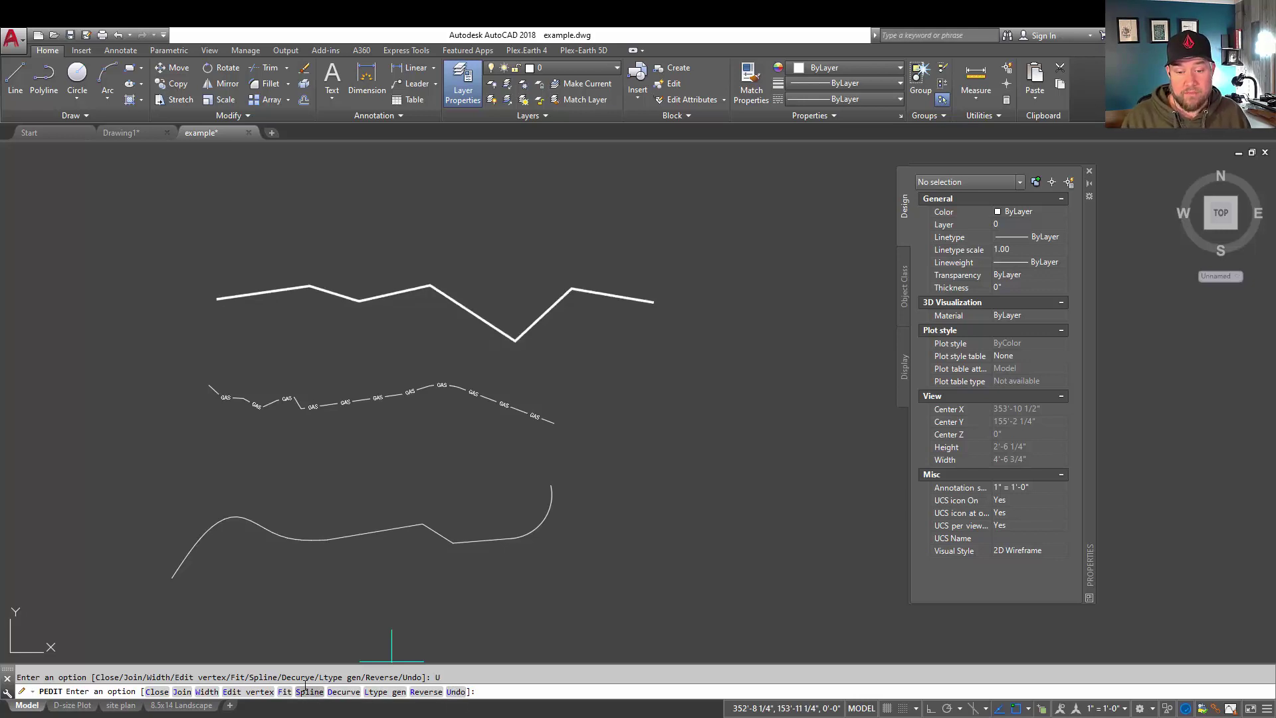
{"action": "left_click", "coordinate": [306, 691]}
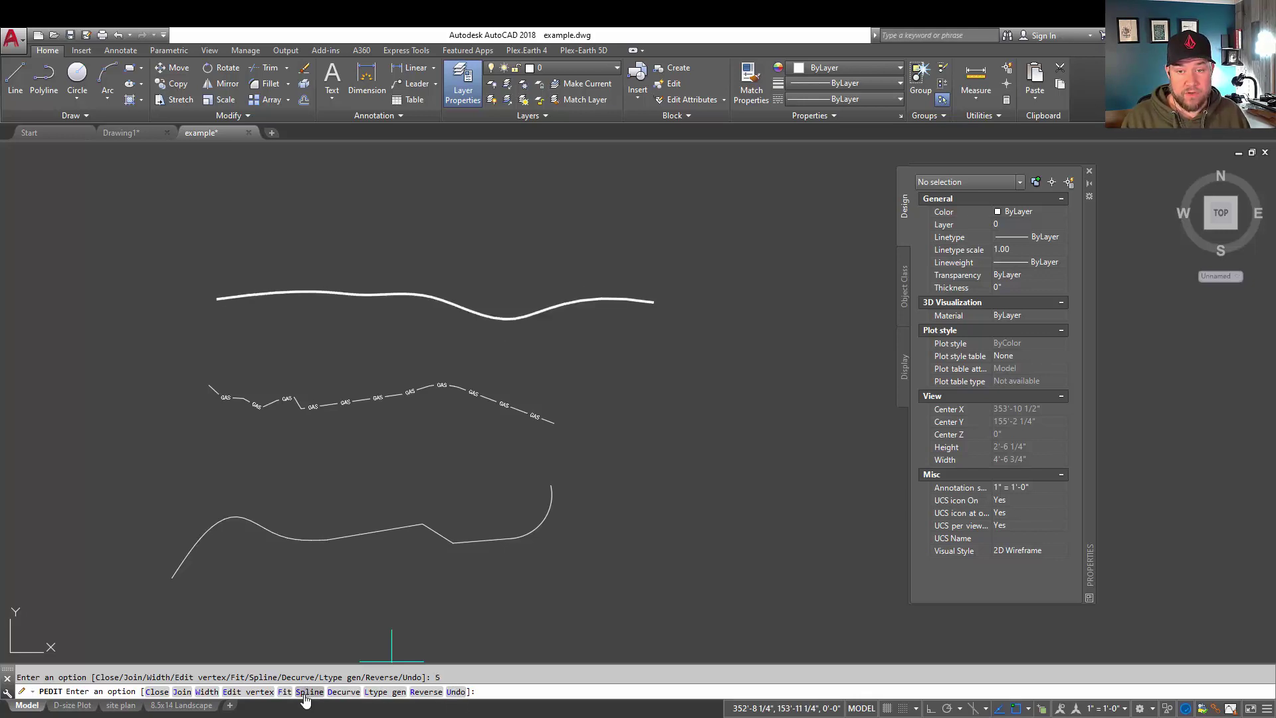
- Decurve the top polyline back to its straight zigzag segments
{"action": "left_click", "coordinate": [342, 691]}
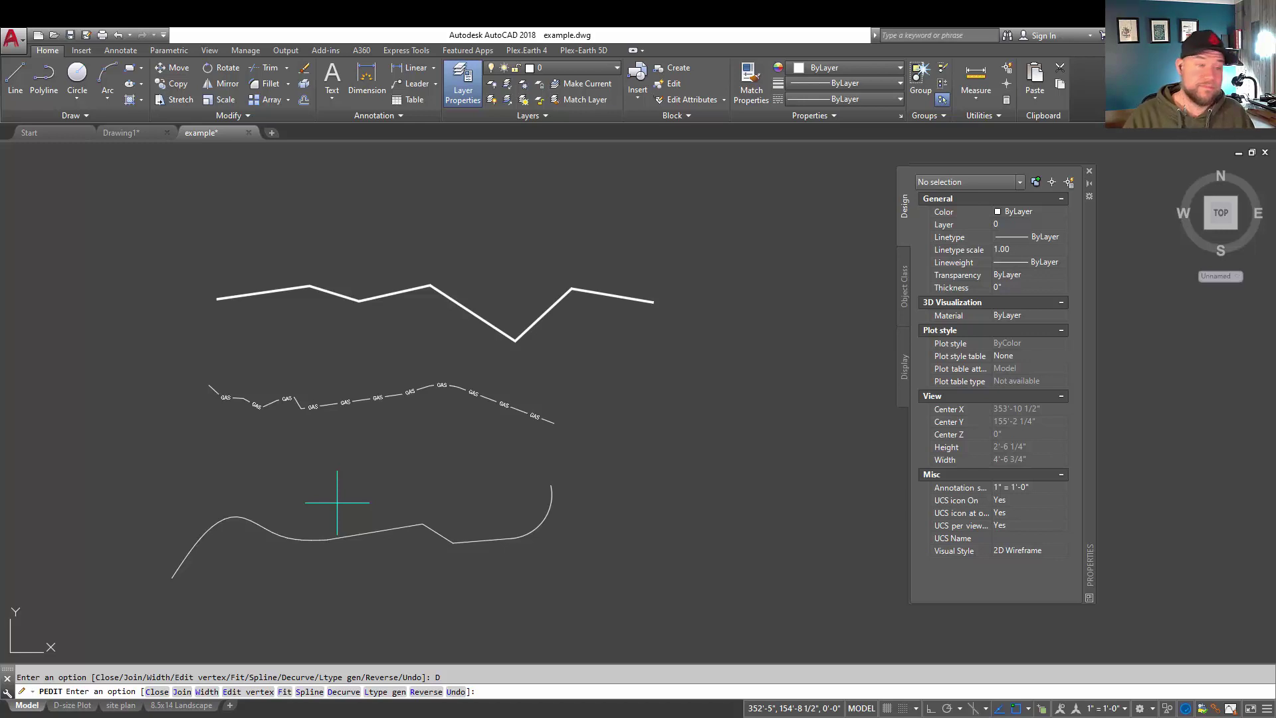
- Draw the first two crossing polylines in empty space right of the earlier polylines
{"action": "key", "text": "Escape"}
{"action": "middle_click_drag", "start_coordinate": [708, 454], "coordinate": [502, 441]}
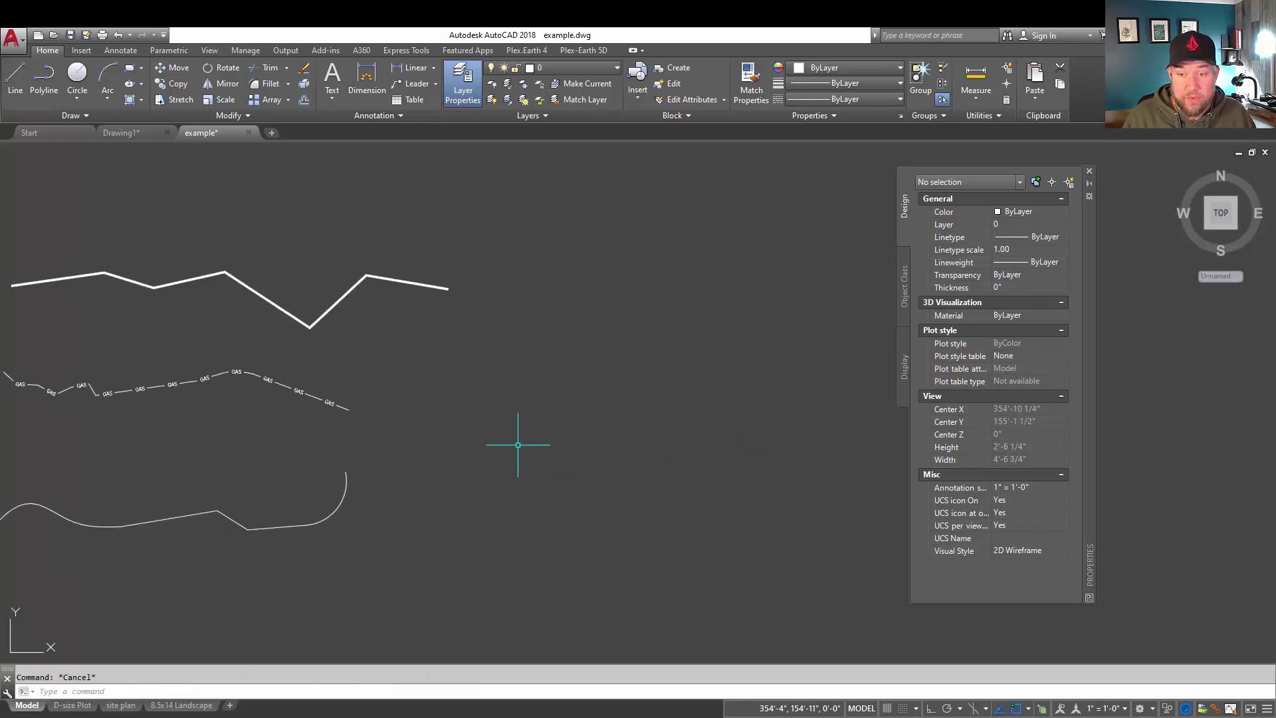
{"action": "middle_click_drag", "start_coordinate": [672, 375], "coordinate": [488, 404]}
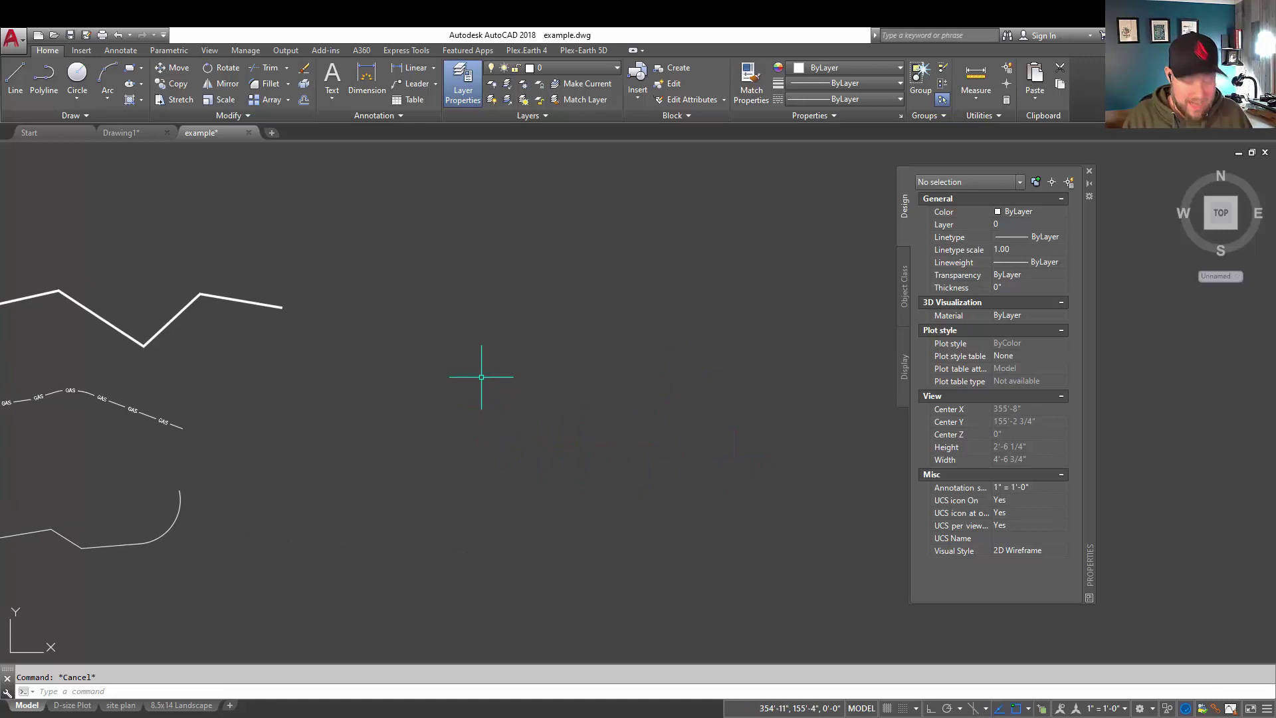
{"action": "type", "text": "pl"}
{"action": "key", "text": "Return"}
{"action": "left_click", "coordinate": [441, 403]}
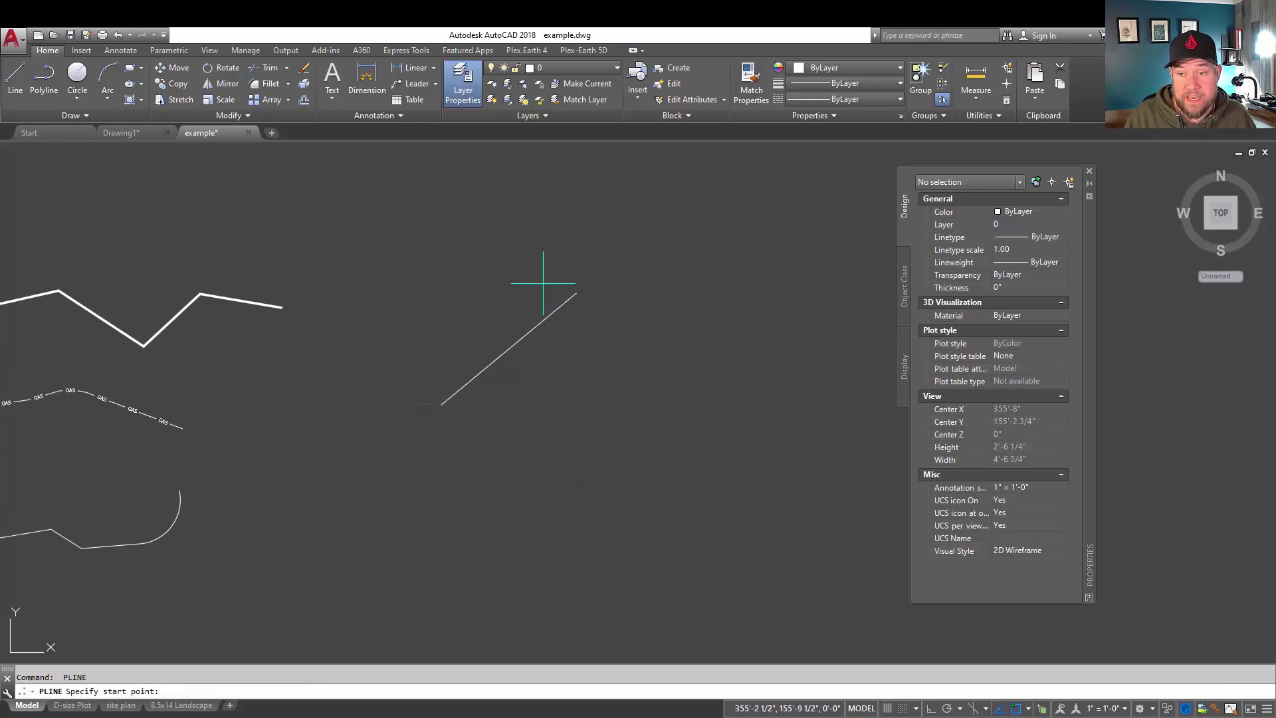
{"action": "left_click", "coordinate": [487, 293]}
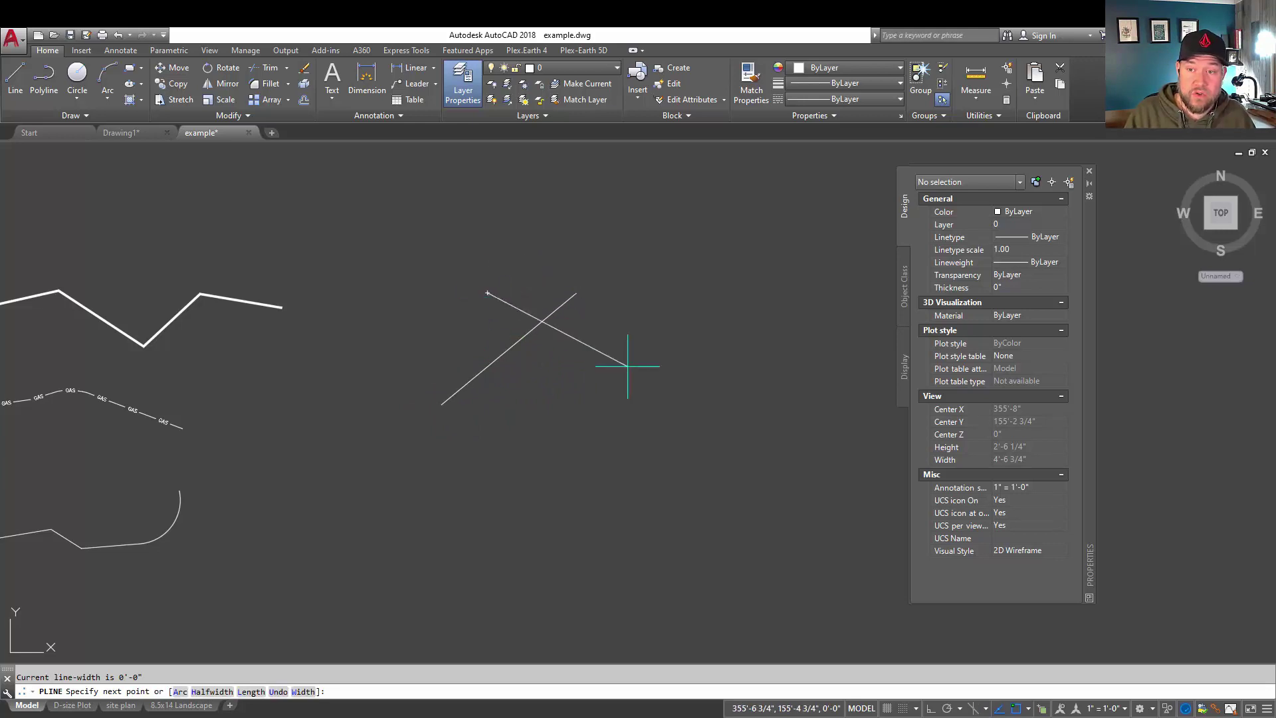
{"action": "left_click", "coordinate": [676, 417]}
{"action": "key", "text": "Return"}
- Add the third and fourth crossing polylines to complete the rough tilted box
{"action": "key", "text": "Return"}
{"action": "left_click", "coordinate": [582, 520]}
{"action": "left_click", "coordinate": [685, 366]}
{"action": "key", "text": "Return"}
{"action": "key", "text": "Return"}
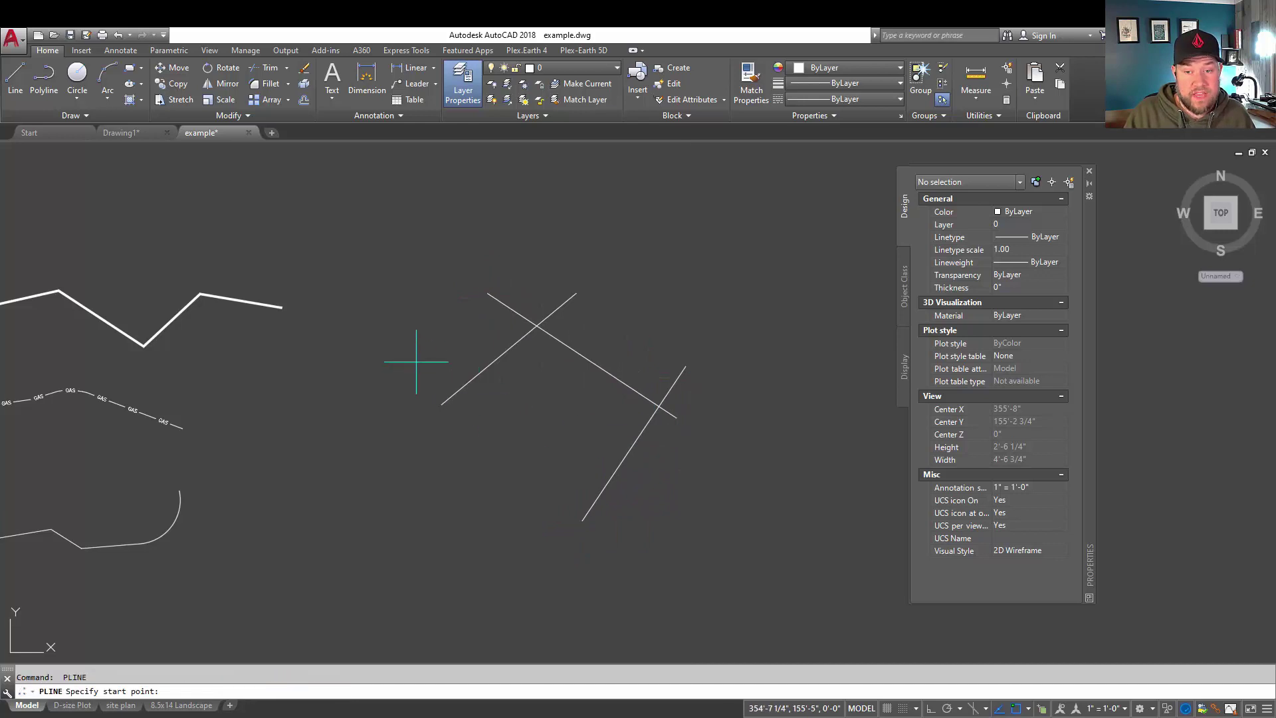
{"action": "left_click", "coordinate": [416, 362]}
{"action": "left_click", "coordinate": [643, 538]}
{"action": "key", "text": "Escape"}
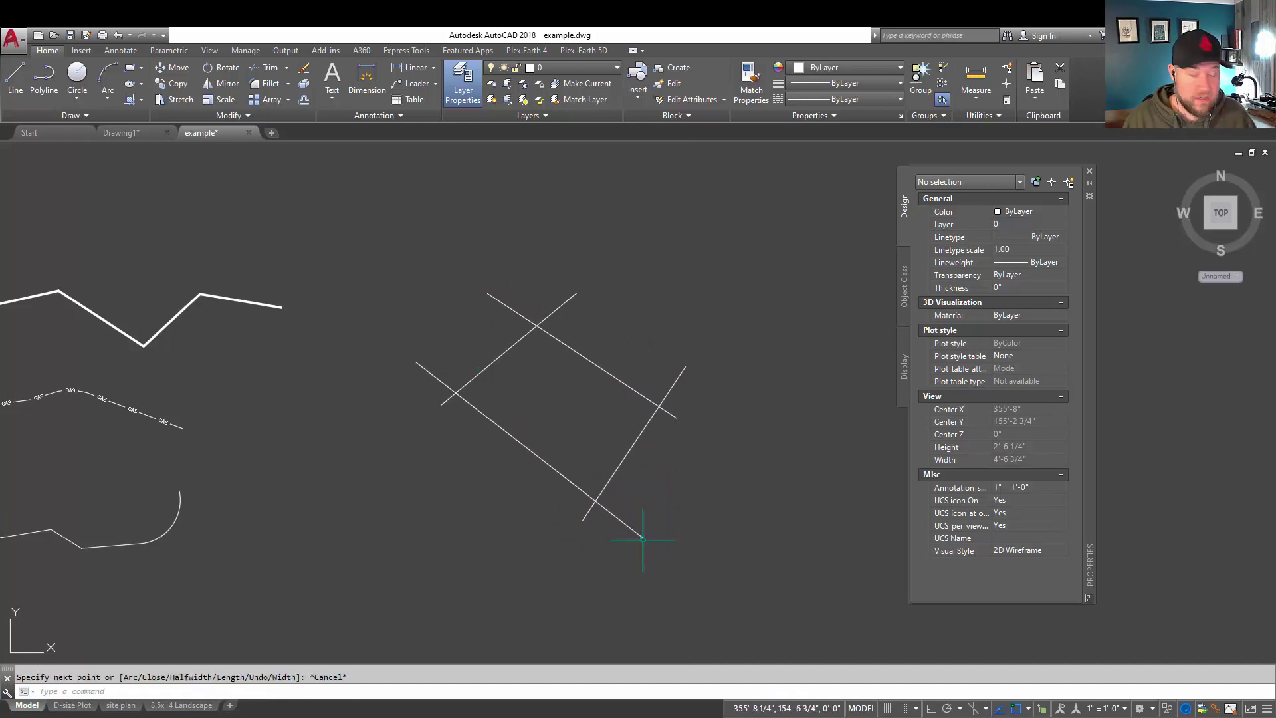
- Start TRIM with all four crossing lines as cutting edges
{"action": "type", "text": "ts o"}
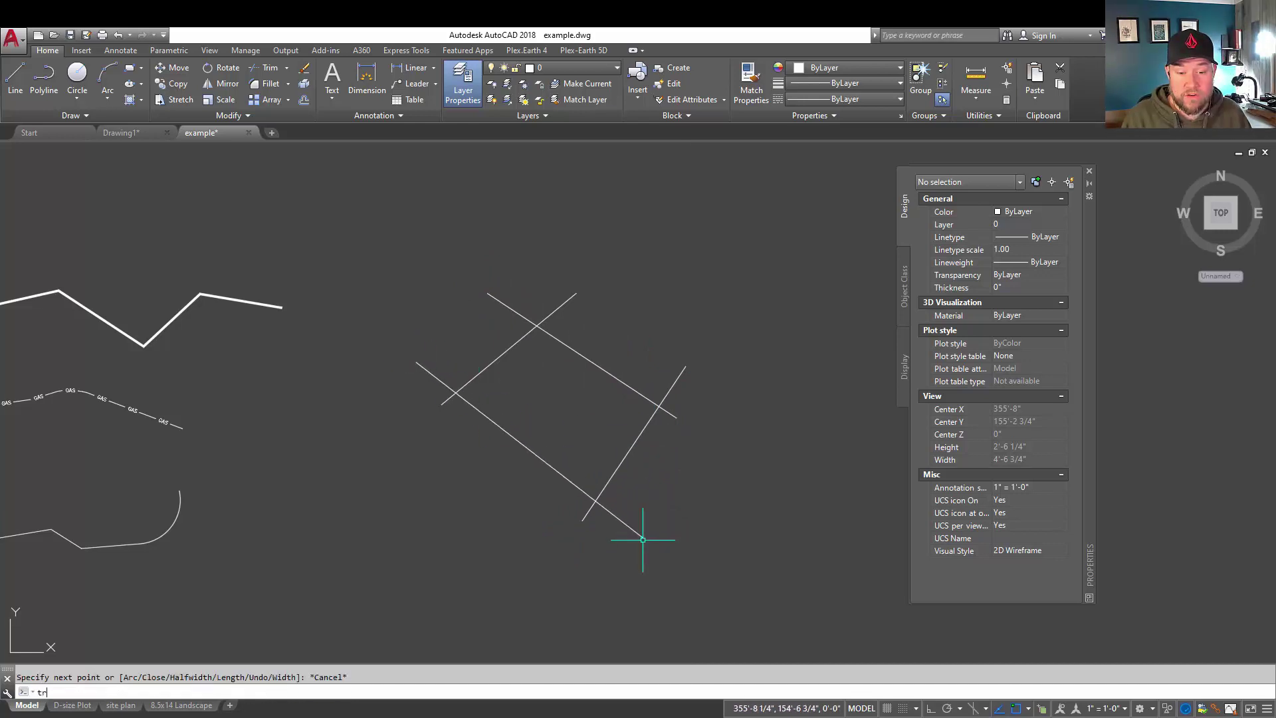
{"action": "type", "text": "r"}
{"action": "key", "text": "Return"}
{"action": "left_click", "coordinate": [728, 576]}
{"action": "left_click", "coordinate": [431, 284]}
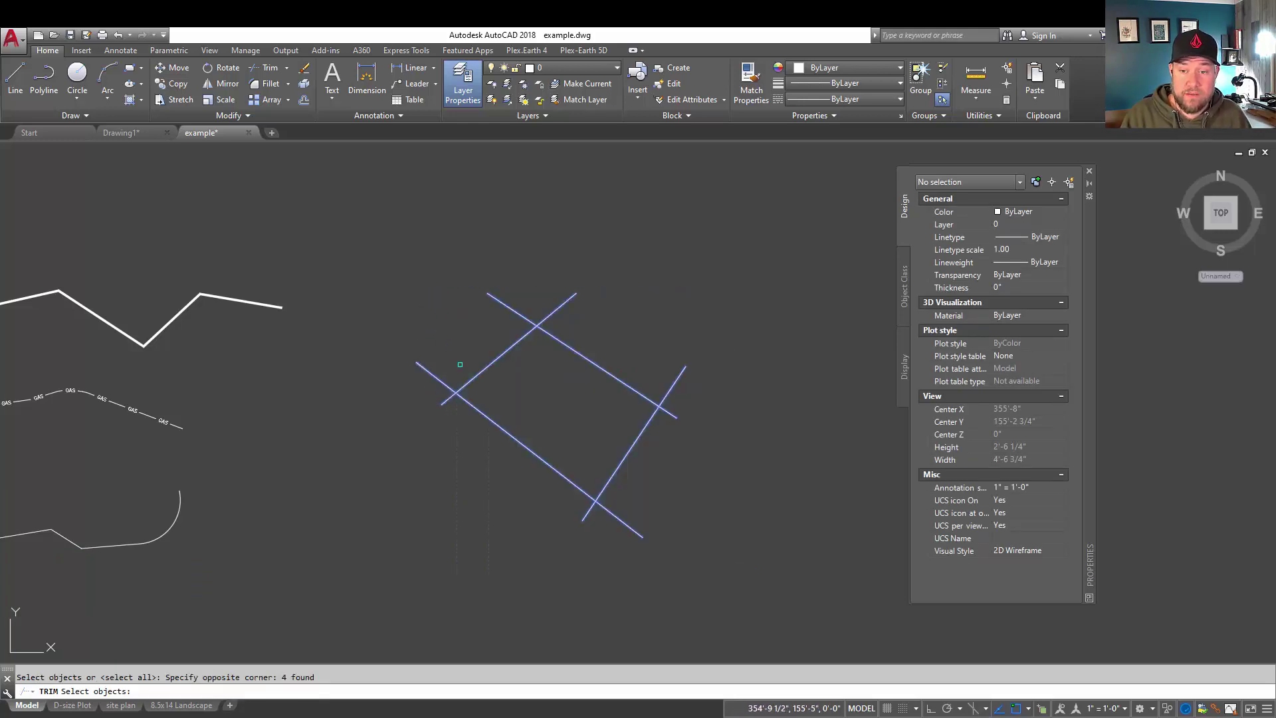
{"action": "key", "text": "Return"}
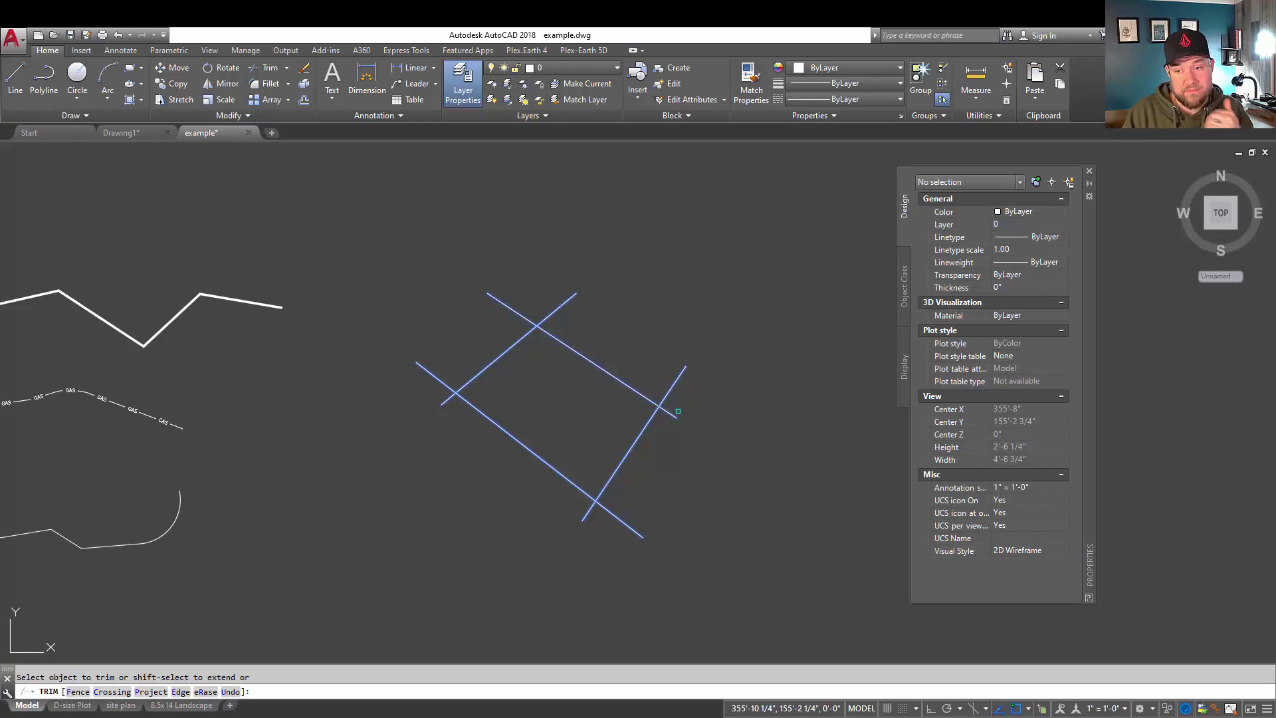
- Trim the overhangs at the right, top, left and lower-right corners
{"action": "left_click", "coordinate": [679, 441]}
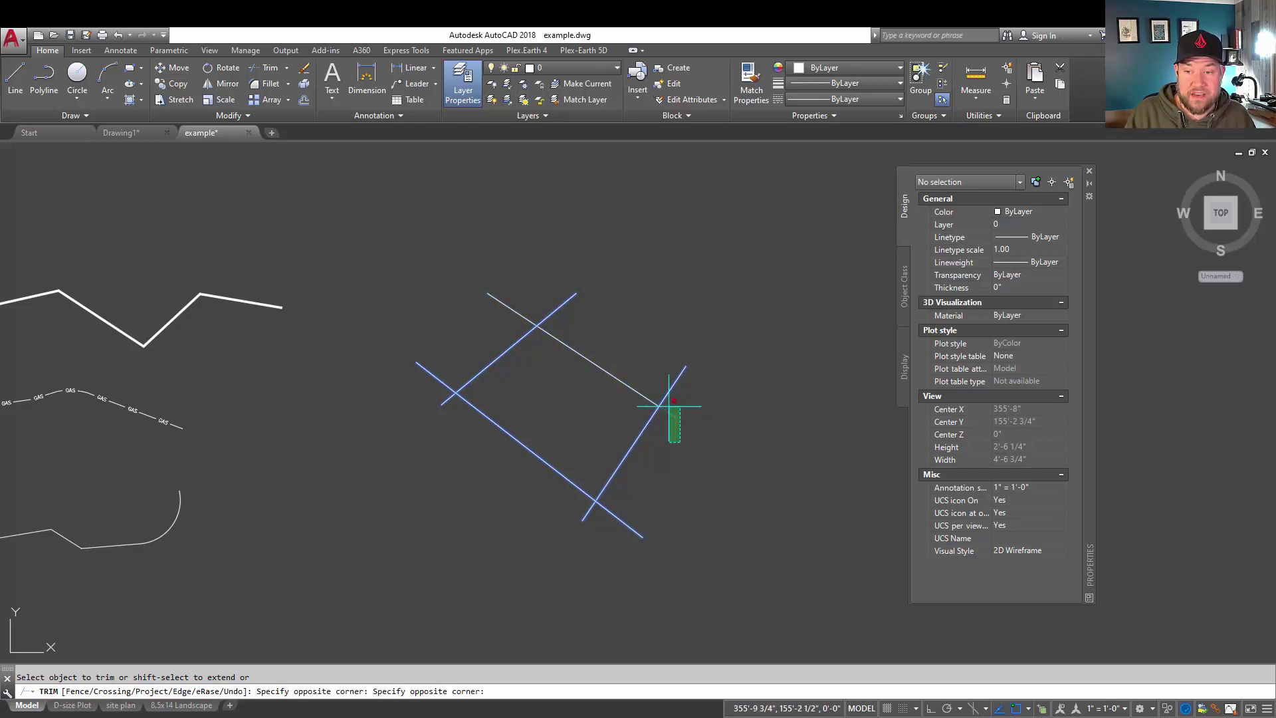
{"action": "left_click", "coordinate": [665, 381]}
{"action": "left_click", "coordinate": [606, 316]}
{"action": "left_click", "coordinate": [507, 276]}
{"action": "left_click", "coordinate": [455, 331]}
{"action": "left_click", "coordinate": [420, 396]}
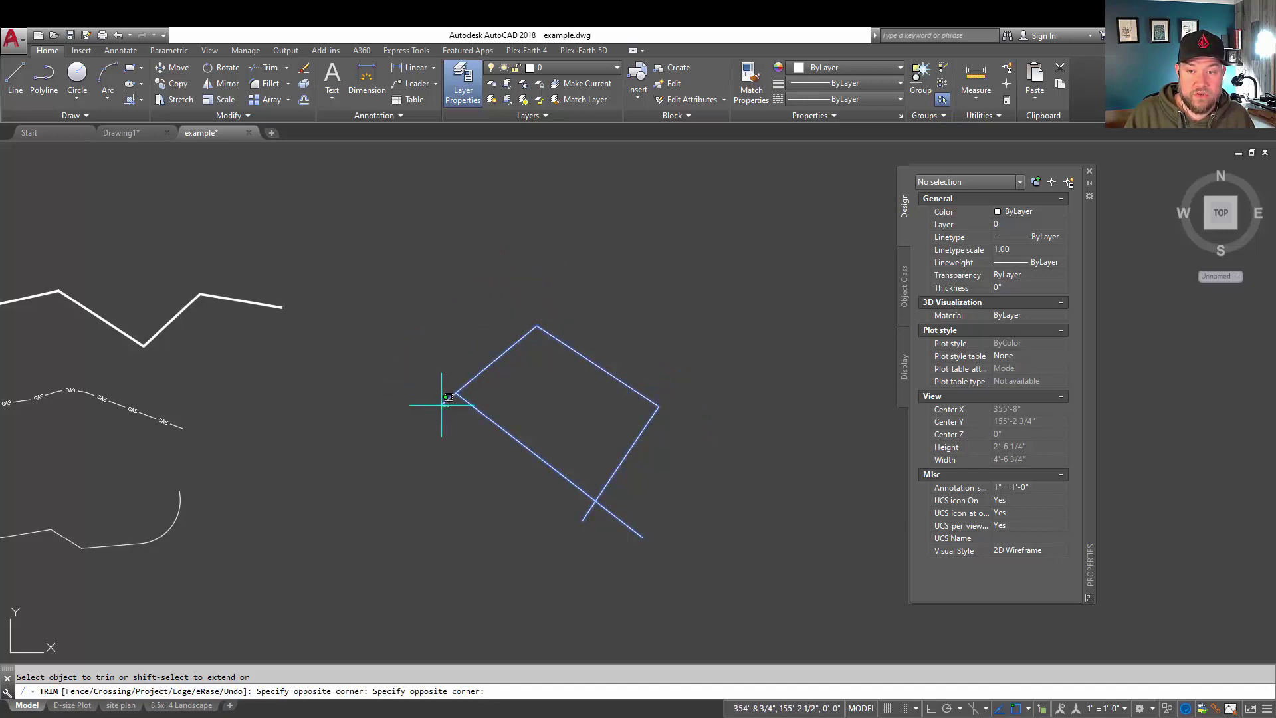
{"action": "left_click", "coordinate": [660, 525]}
{"action": "left_click", "coordinate": [542, 517]}
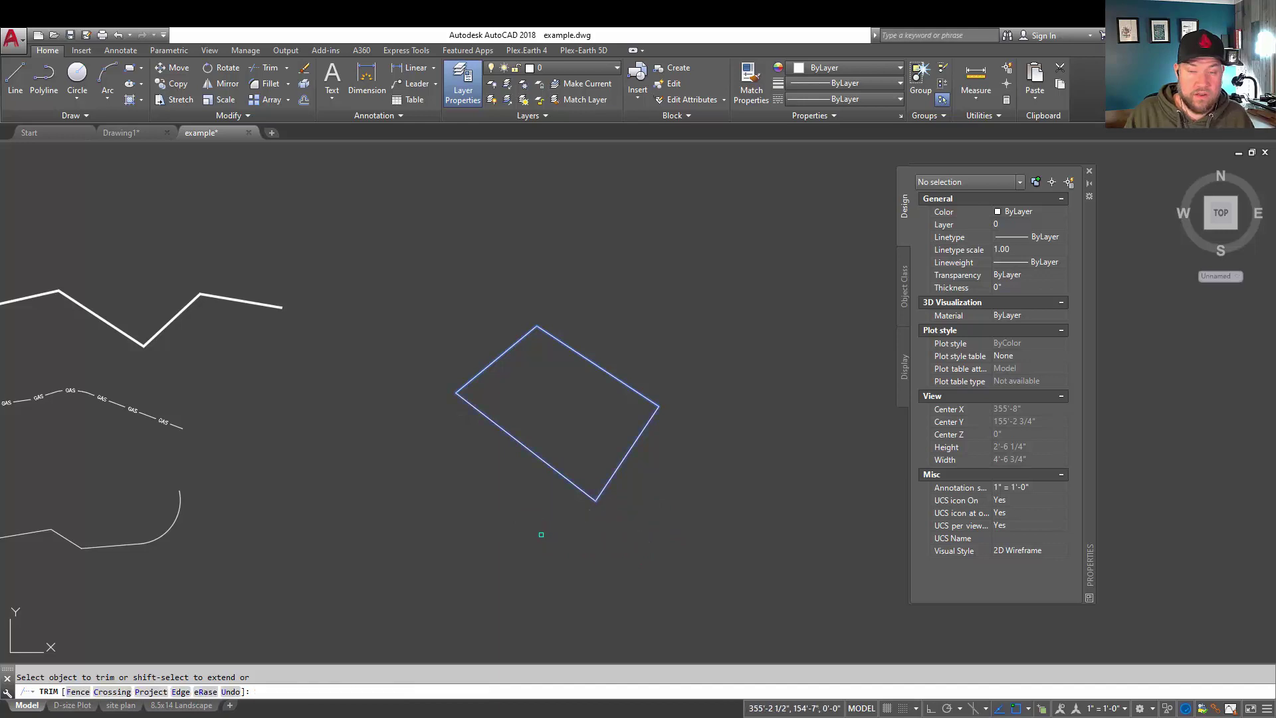
{"action": "key", "text": "Escape"}
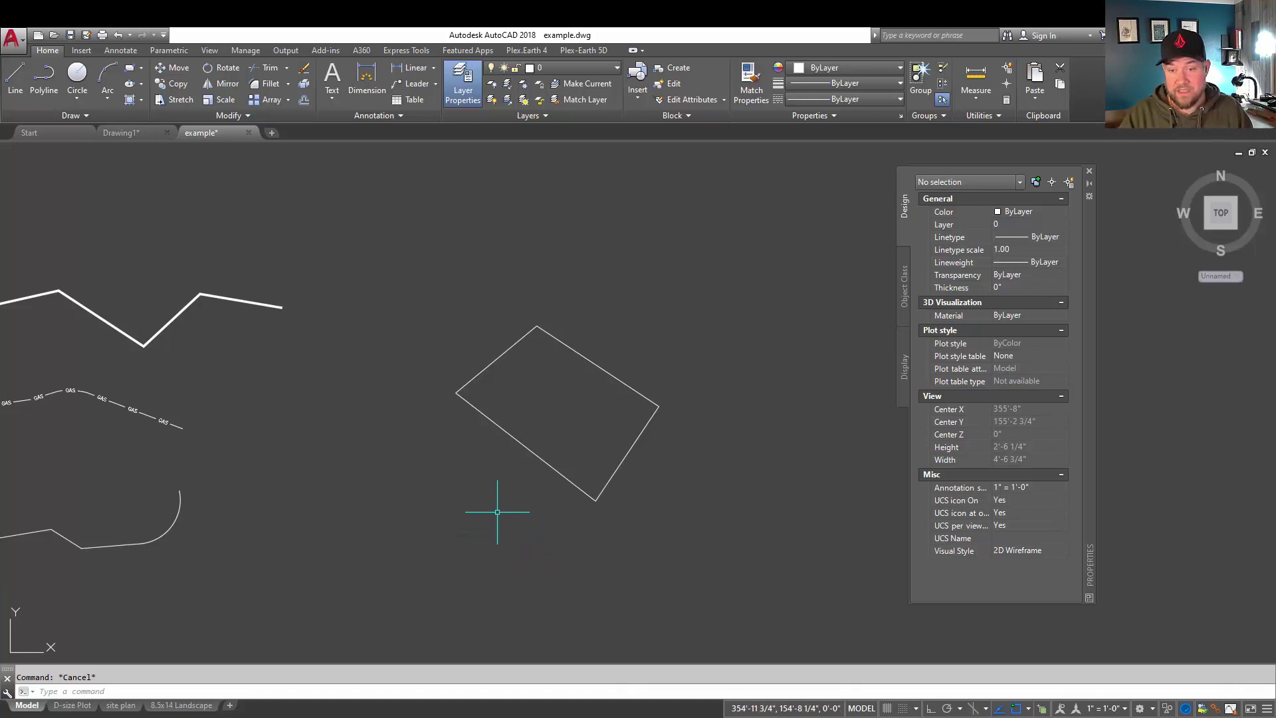
- Start and cancel a polyline, then select and deselect the box's lower-left edge
{"action": "type", "text": "pl"}
{"action": "key", "text": "Return"}
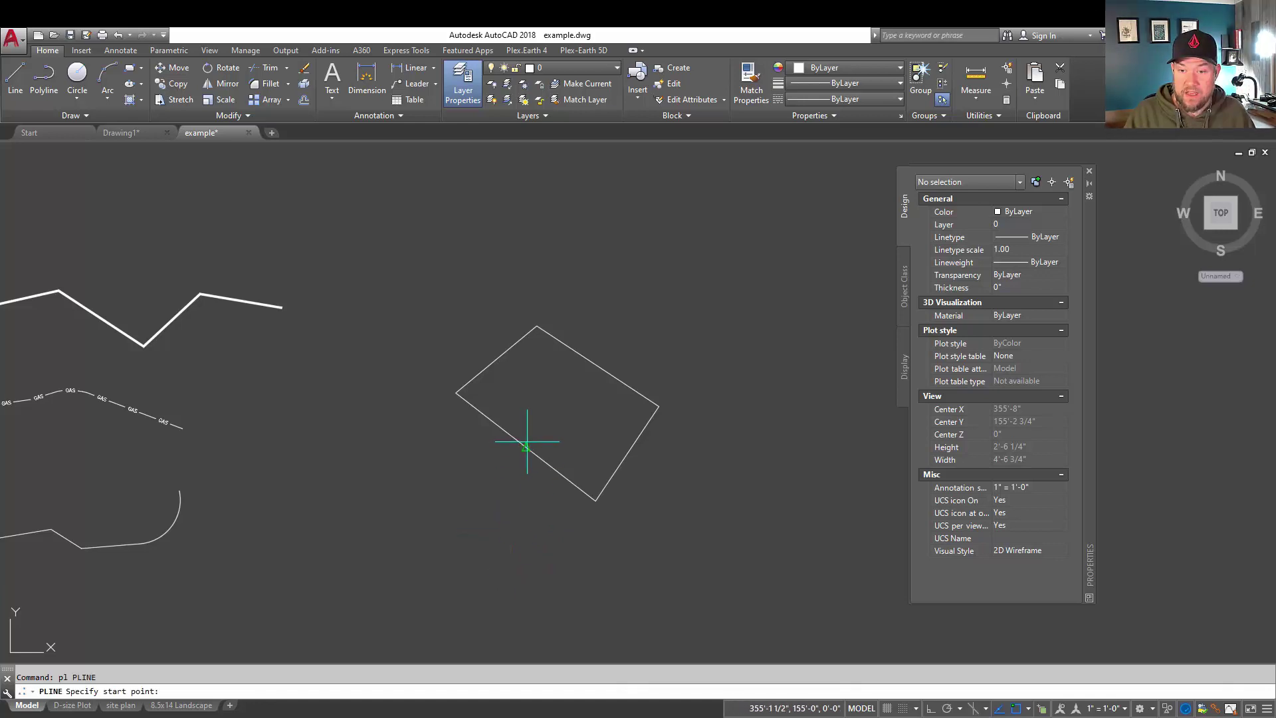
{"action": "left_click", "coordinate": [527, 443]}
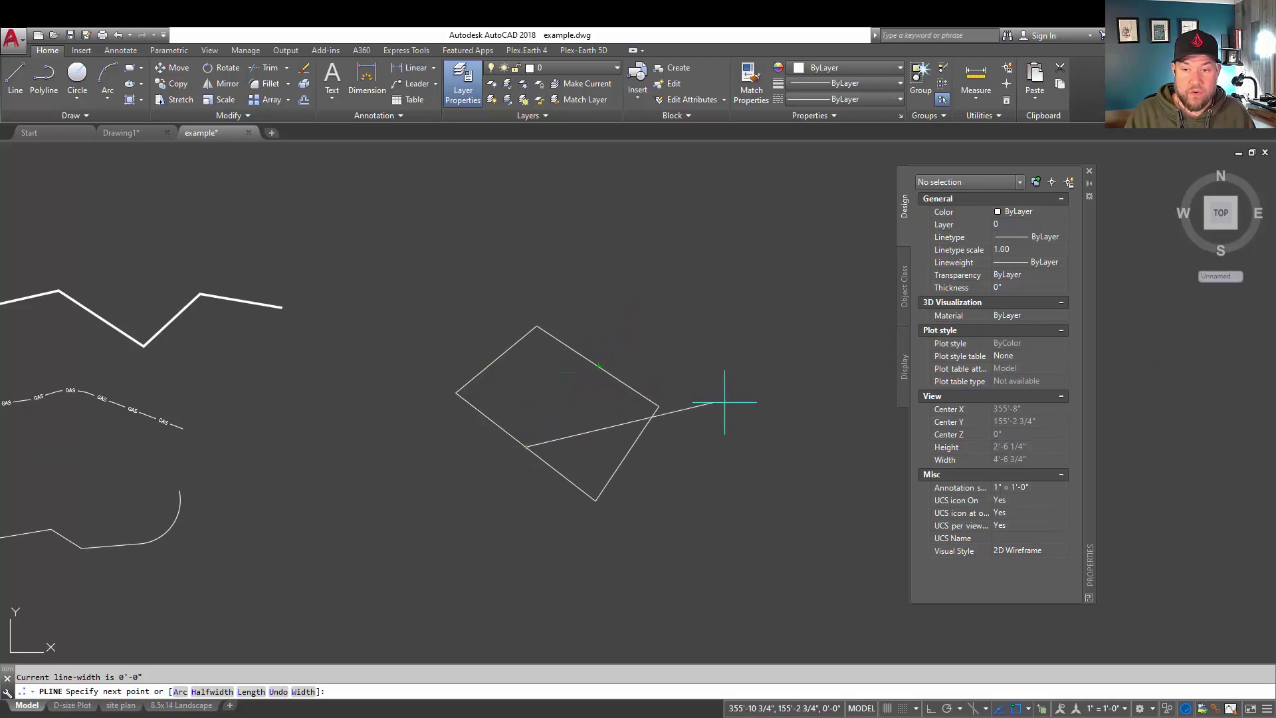
{"action": "key", "text": "Escape"}
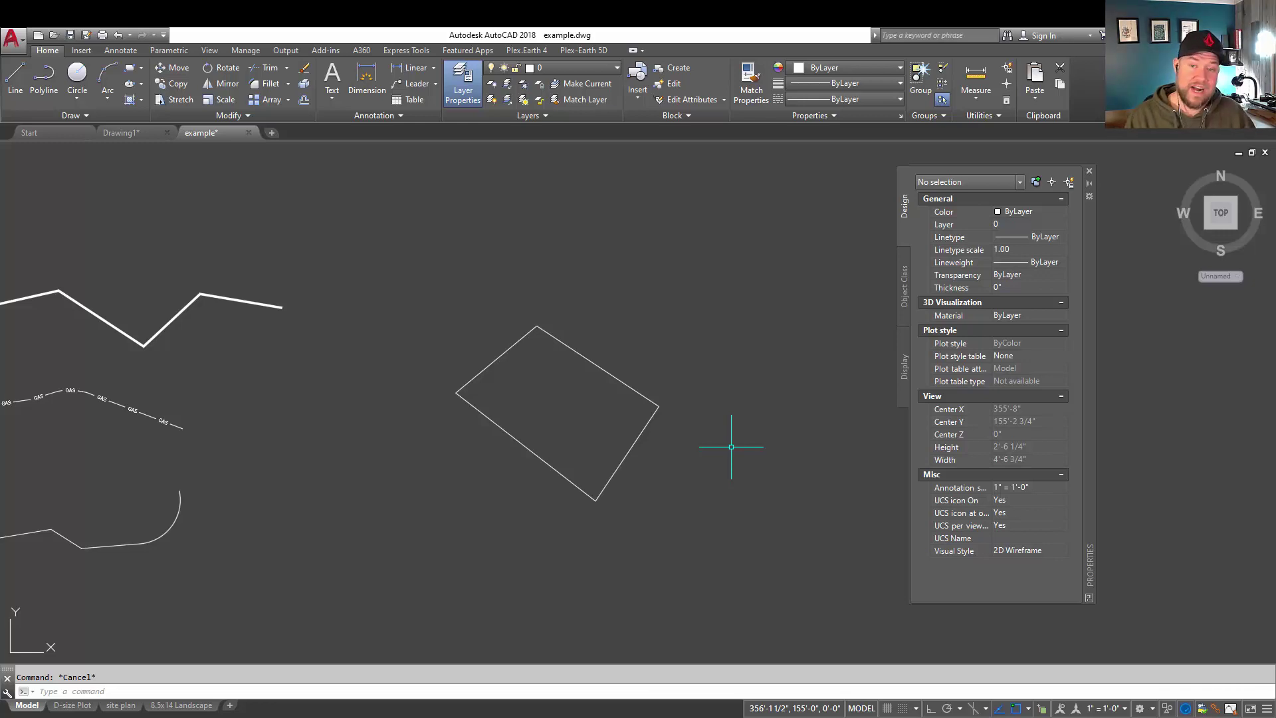
{"action": "left_click", "coordinate": [515, 457]}
{"action": "left_click", "coordinate": [467, 421]}
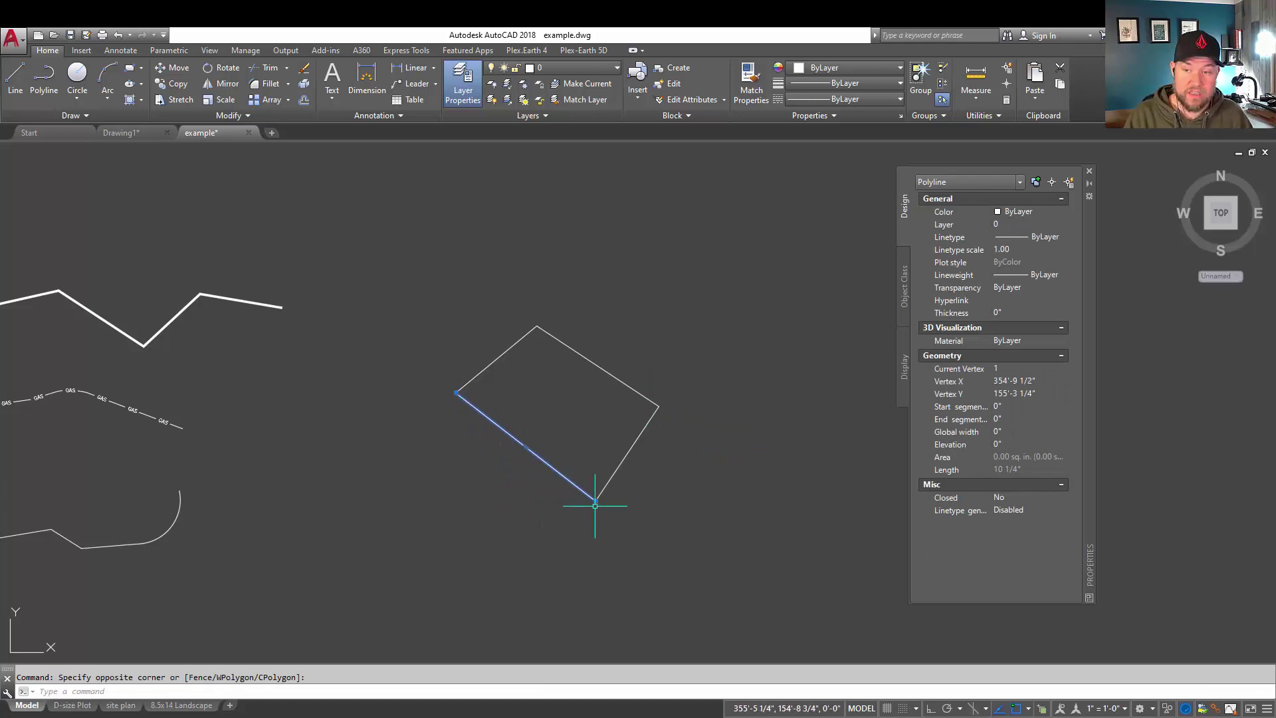
{"action": "key", "text": "Escape"}
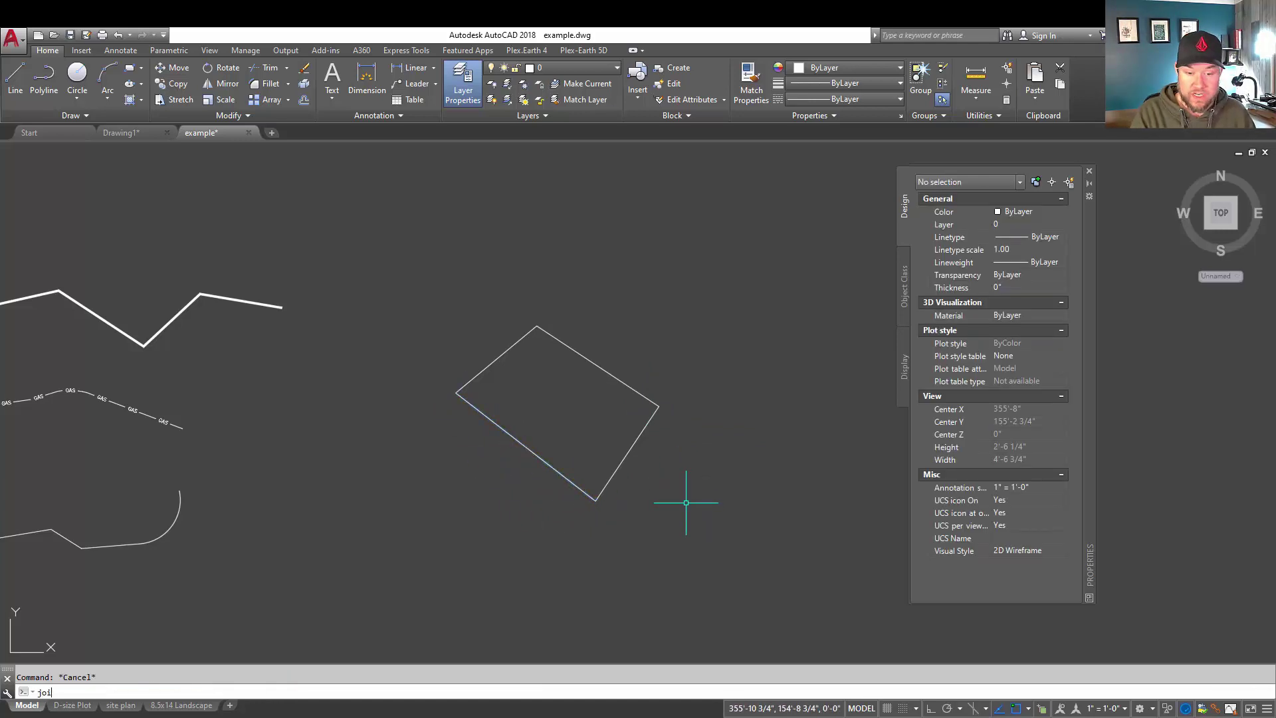
- Join the three trimmed box edges into one closed polyline with JOIN
{"action": "type", "text": "joi"}
{"action": "key", "text": "Return"}
{"action": "left_click", "coordinate": [714, 581]}
{"action": "left_click", "coordinate": [495, 350]}
{"action": "key", "text": "Return"}
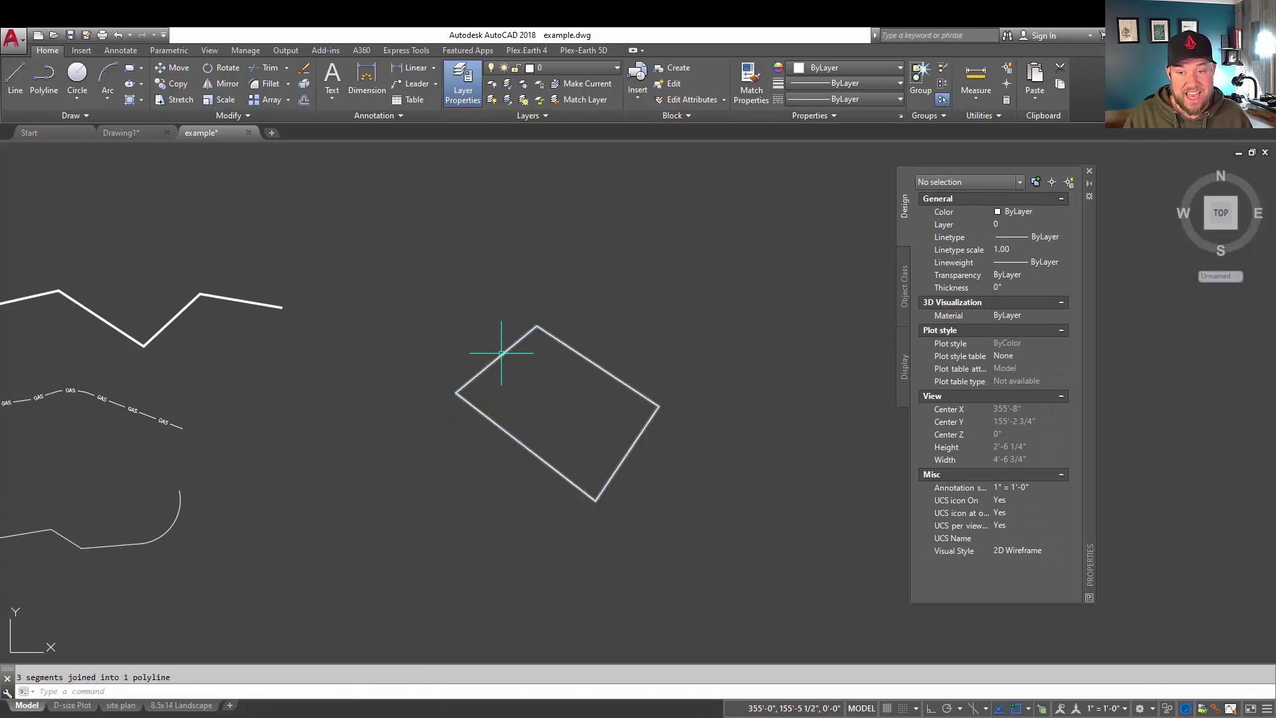
- Move the box's left corner down-left and its top corner up-left via grips
{"action": "left_click", "coordinate": [502, 353]}
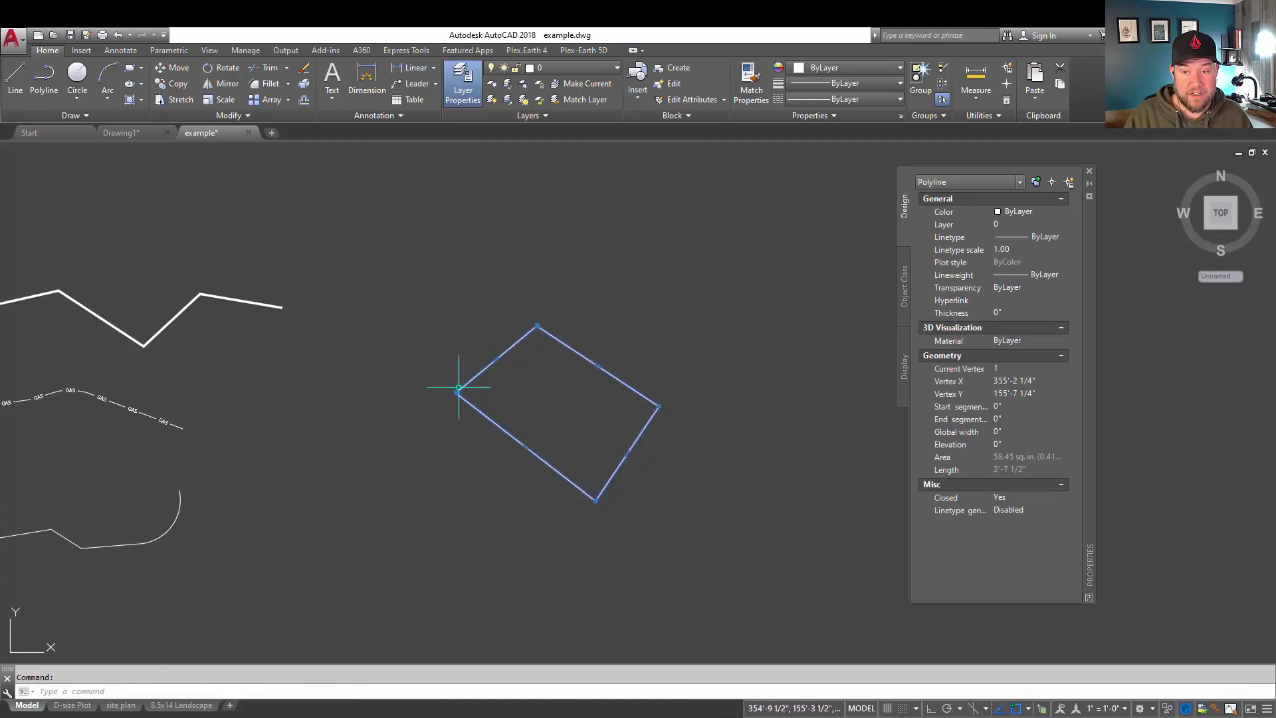
{"action": "left_click", "coordinate": [458, 391]}
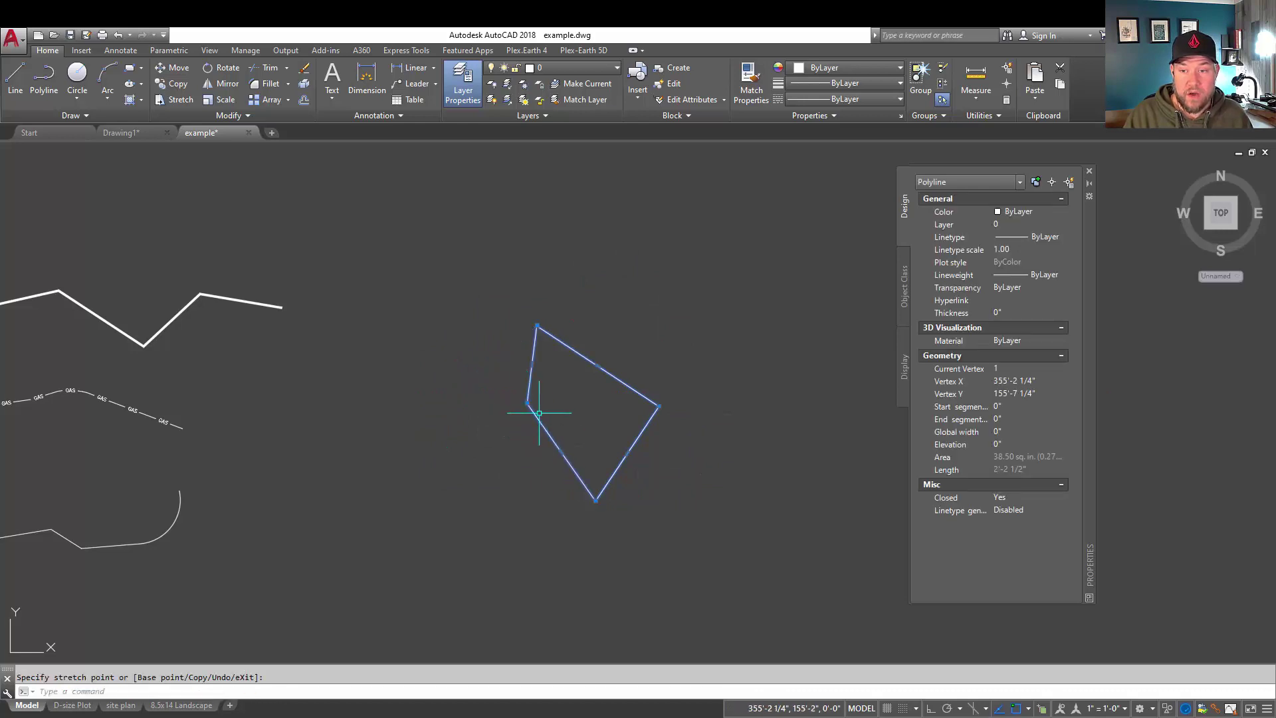
{"action": "left_click", "coordinate": [415, 486]}
{"action": "left_click", "coordinate": [536, 326]}
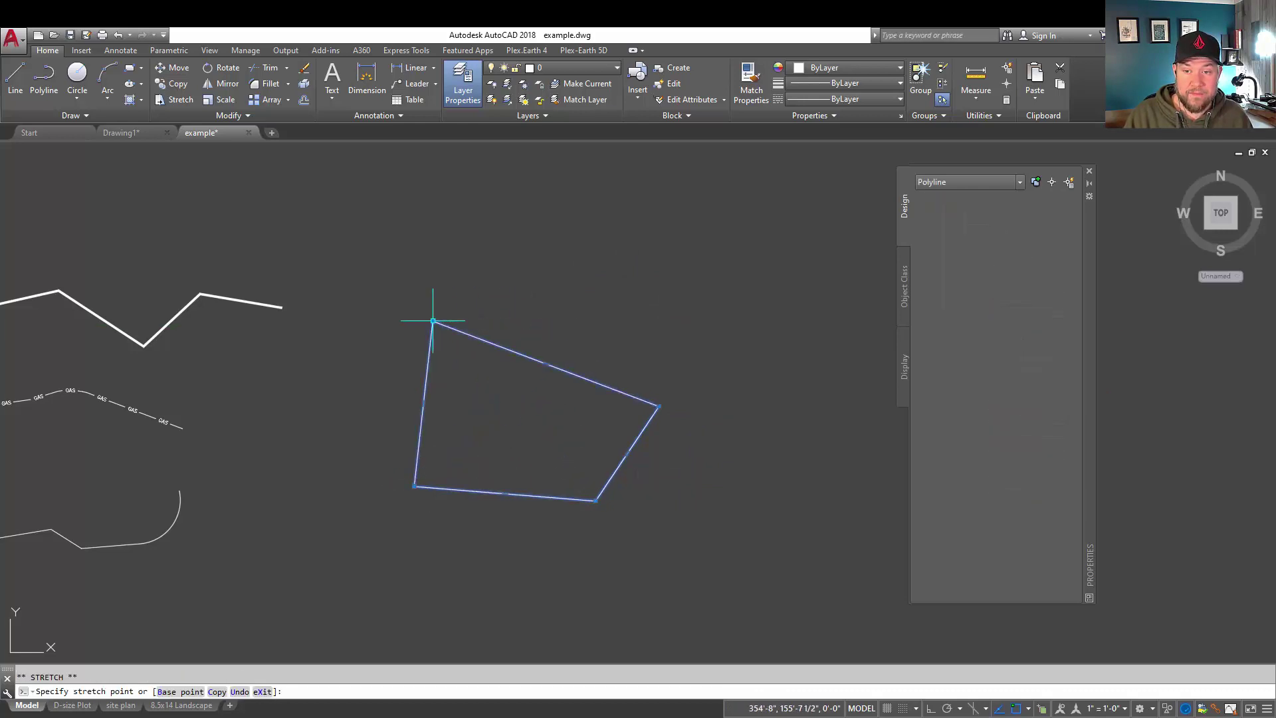
{"action": "left_click", "coordinate": [433, 321]}
{"action": "key", "text": "Delete"}
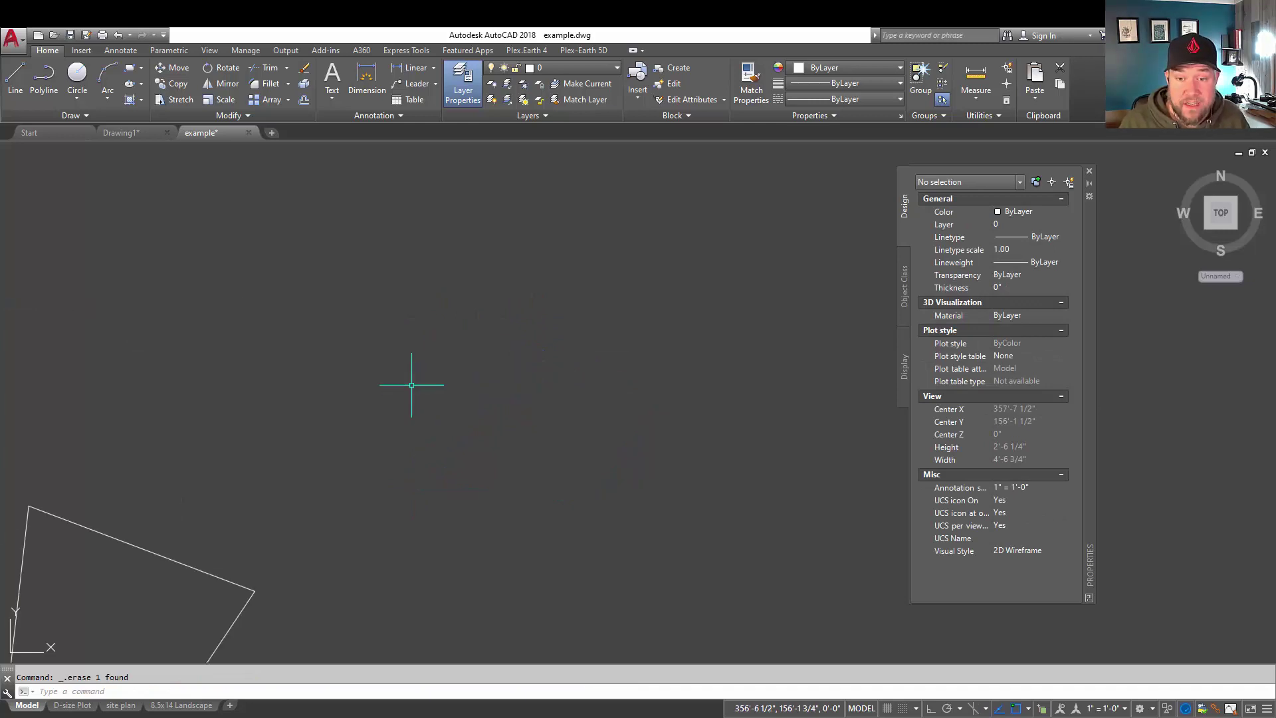
- Draw a polyline forming the outline's vertical left edge and top edges
{"action": "type", "text": "pl"}
{"action": "key", "text": "Return"}
{"action": "left_click", "coordinate": [376, 524]}
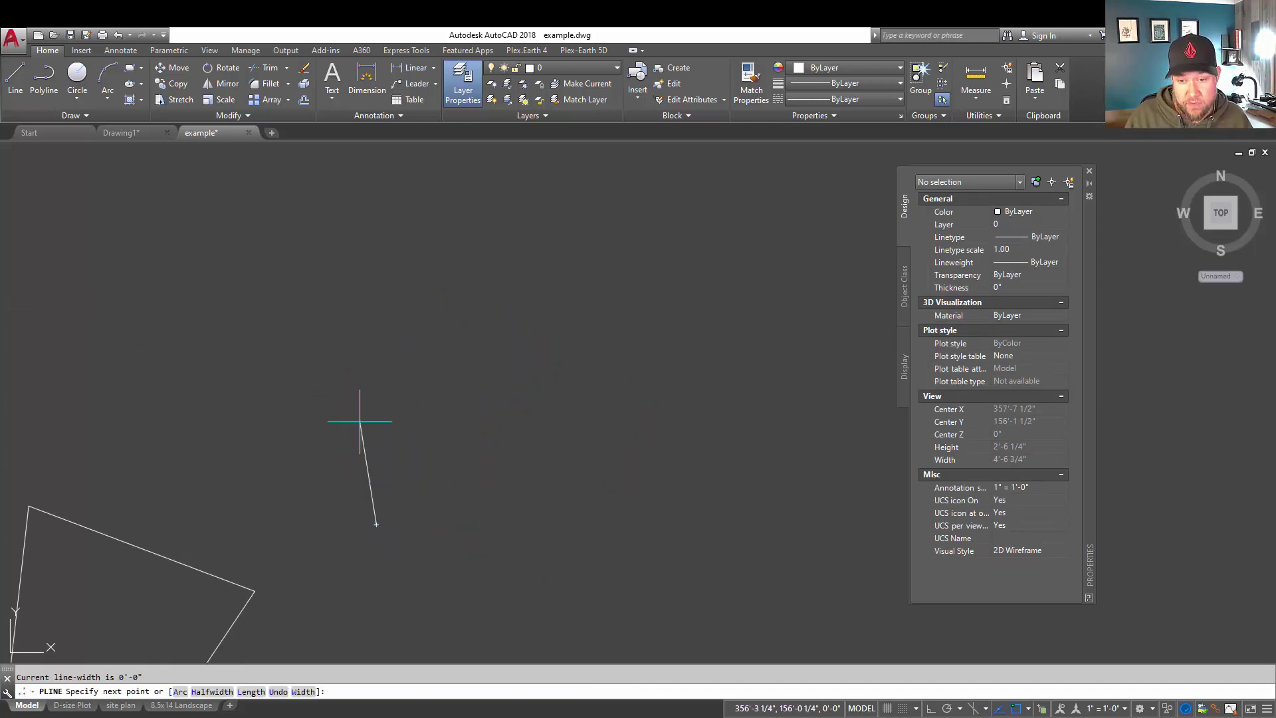
{"action": "left_click", "coordinate": [375, 263]}
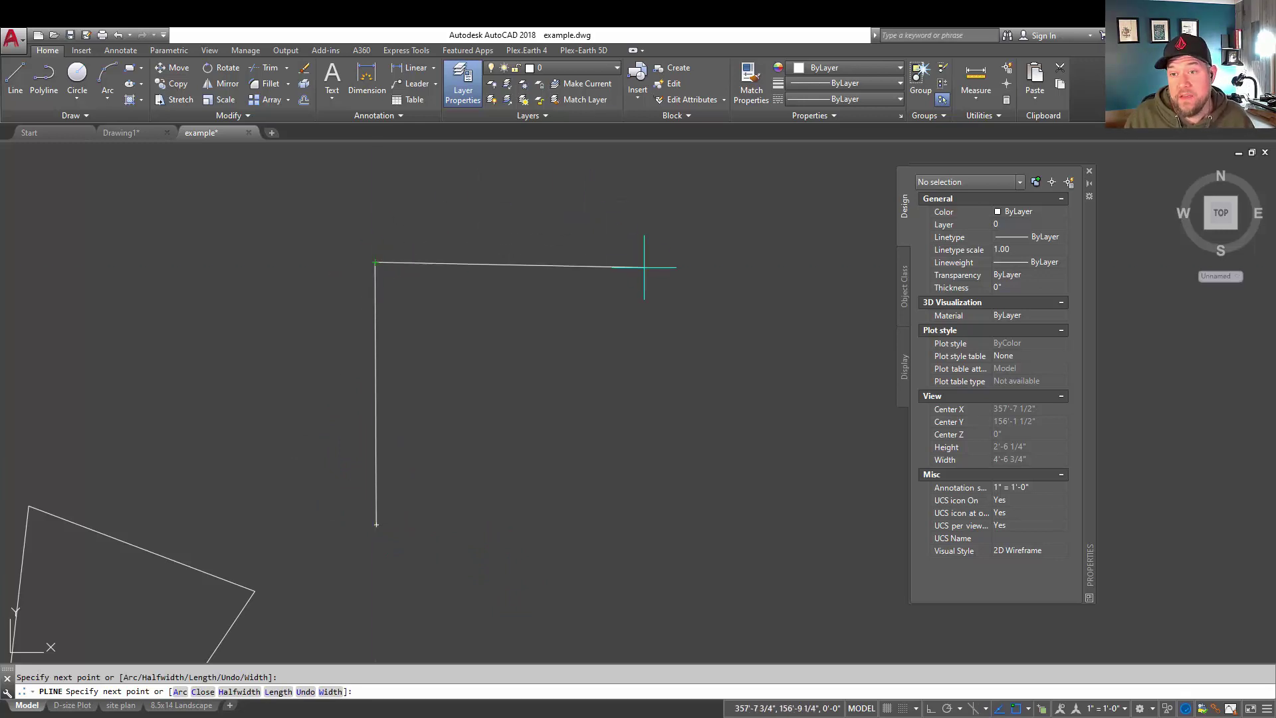
{"action": "left_click", "coordinate": [792, 188]}
{"action": "middle_click_drag", "start_coordinate": [856, 178], "coordinate": [723, 328]}
{"action": "left_click", "coordinate": [778, 170]}
{"action": "key", "text": "Escape"}
{"action": "scroll", "coordinate": [804, 374], "scroll_direction": "down", "scroll_amount": 4}
{"action": "middle_click_drag", "start_coordinate": [716, 433], "coordinate": [577, 352]}
- Draw the outline's bottom edge as a separate polyline
{"action": "key", "text": "Return"}
{"action": "left_click", "coordinate": [445, 410]}
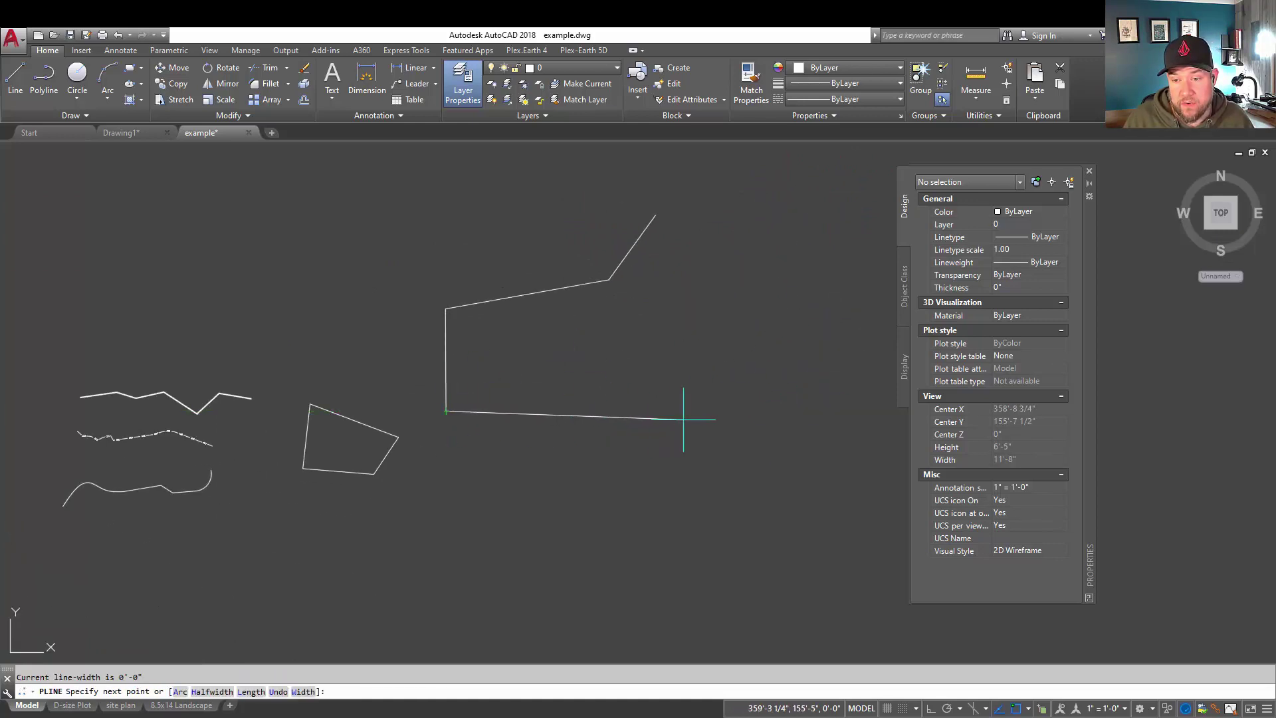
{"action": "left_click", "coordinate": [653, 411]}
{"action": "key", "text": "Escape"}
- Draw a slanted polyline passing through the bottom edge's right corner
{"action": "key", "text": "Return"}
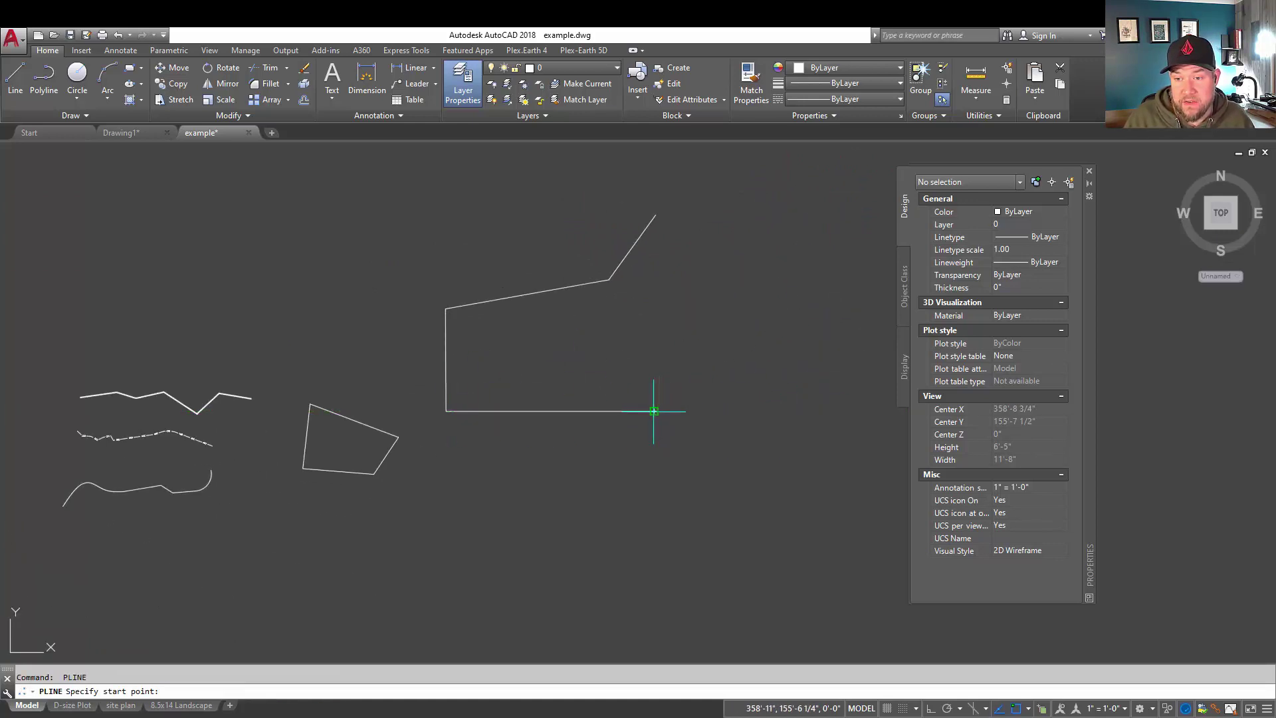
{"action": "left_click", "coordinate": [653, 411]}
{"action": "key", "text": "Escape"}
{"action": "key", "text": "Return"}
{"action": "left_click", "coordinate": [622, 347]}
{"action": "left_click", "coordinate": [654, 410]}
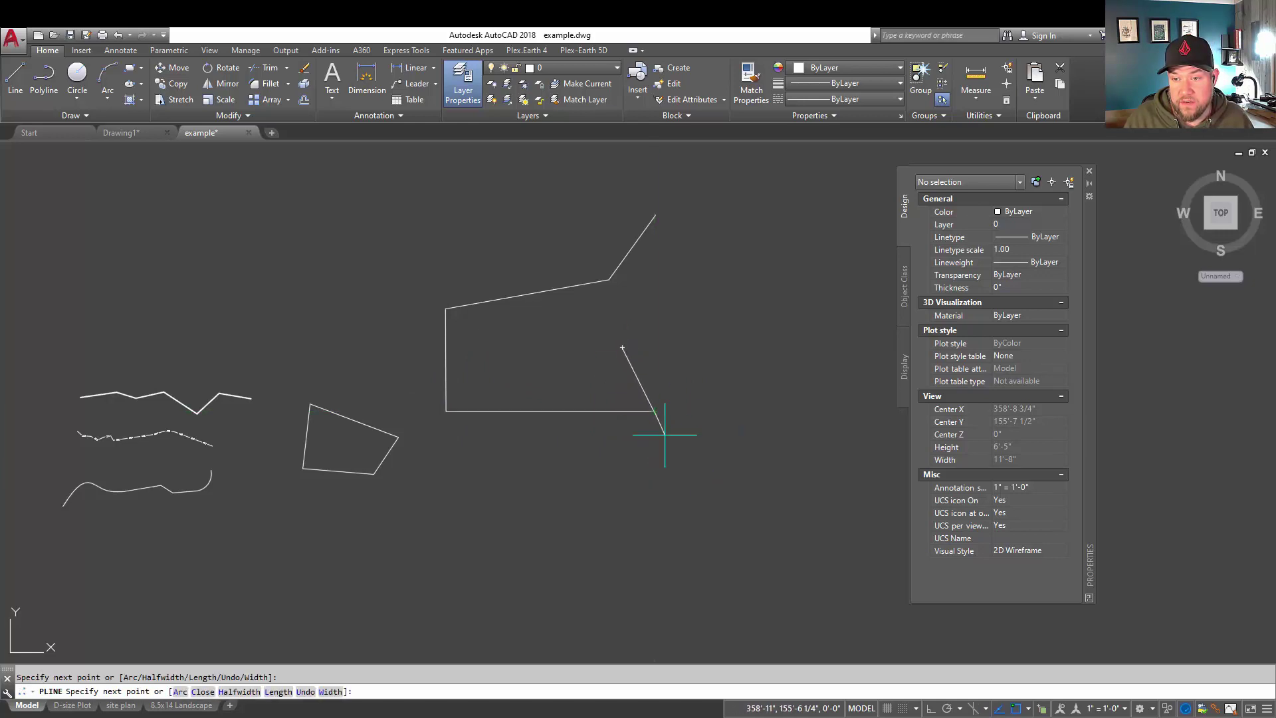
{"action": "left_click", "coordinate": [756, 533]}
{"action": "key", "text": "Escape"}
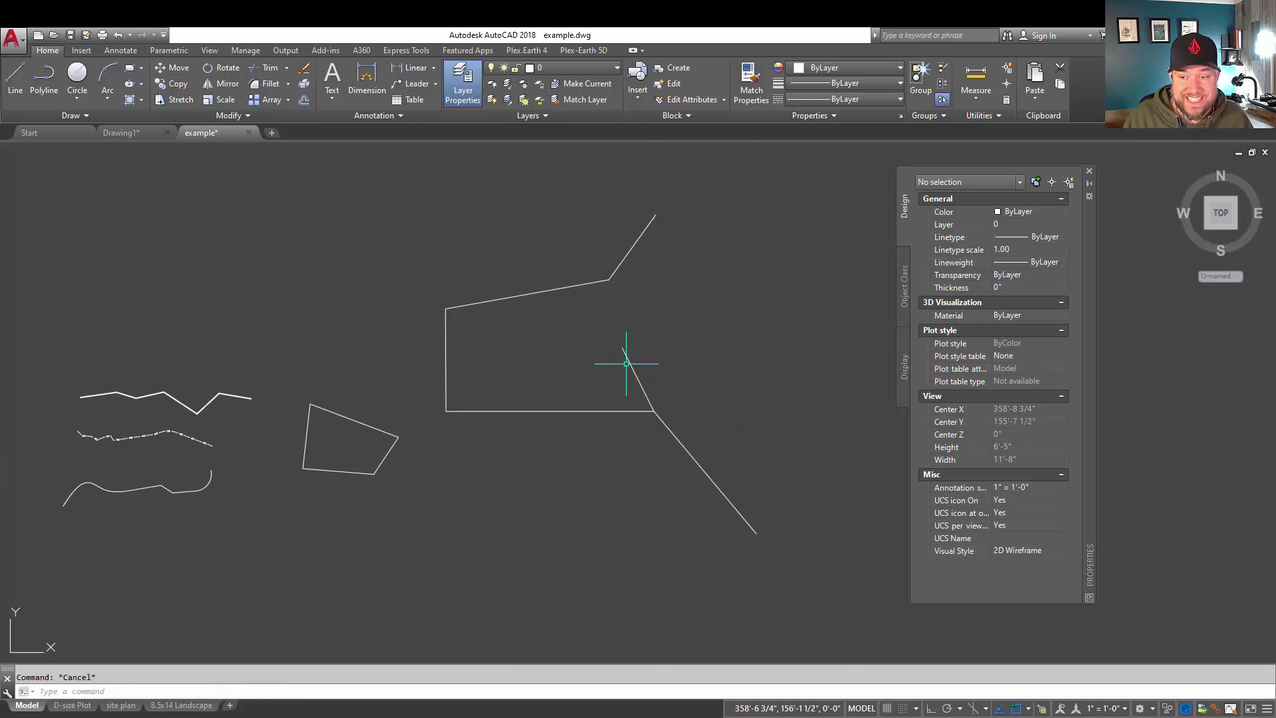
{"action": "scroll", "coordinate": [638, 370], "scroll_direction": "up", "scroll_amount": 4}
{"action": "middle_click_drag", "start_coordinate": [489, 177], "coordinate": [452, 382]}
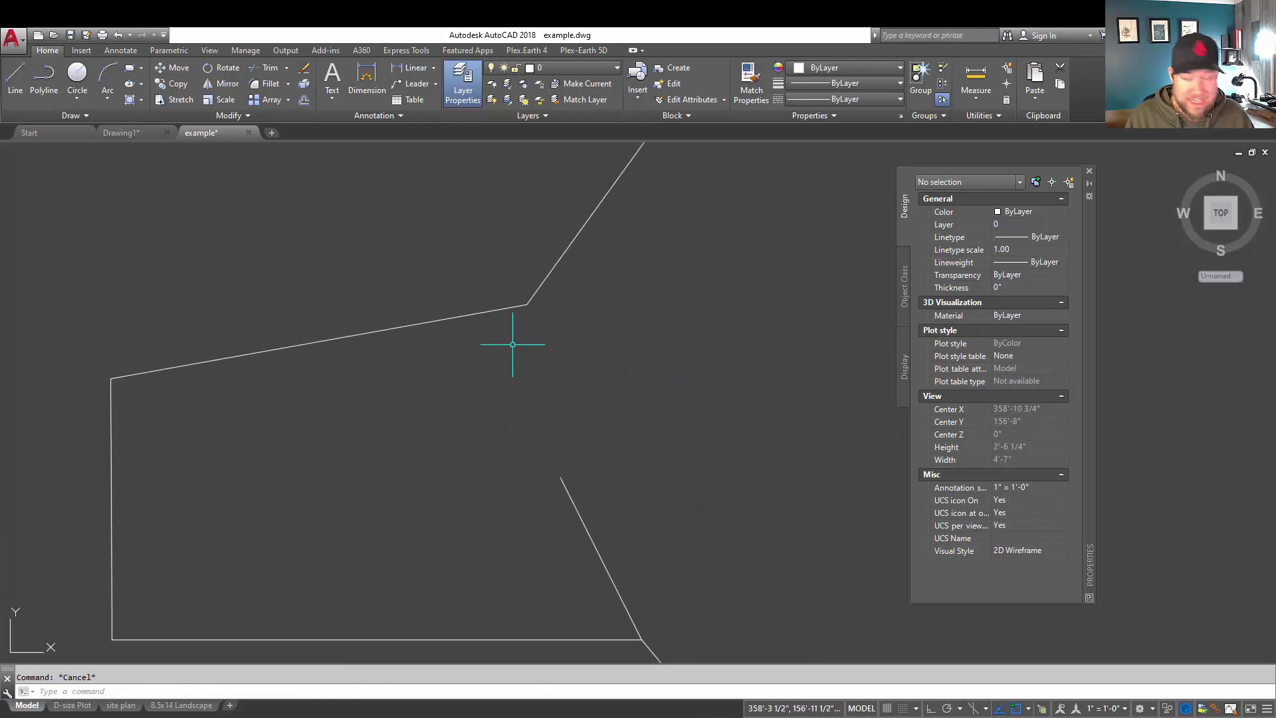
- Extend the slanted line up to the outline's top edge using EXTEND
{"action": "type", "text": "Ex"}
{"action": "key", "text": "Return"}
{"action": "left_click", "coordinate": [498, 310]}
{"action": "left_click", "coordinate": [644, 474]}
{"action": "left_click", "coordinate": [431, 475]}
{"action": "key", "text": "Return"}
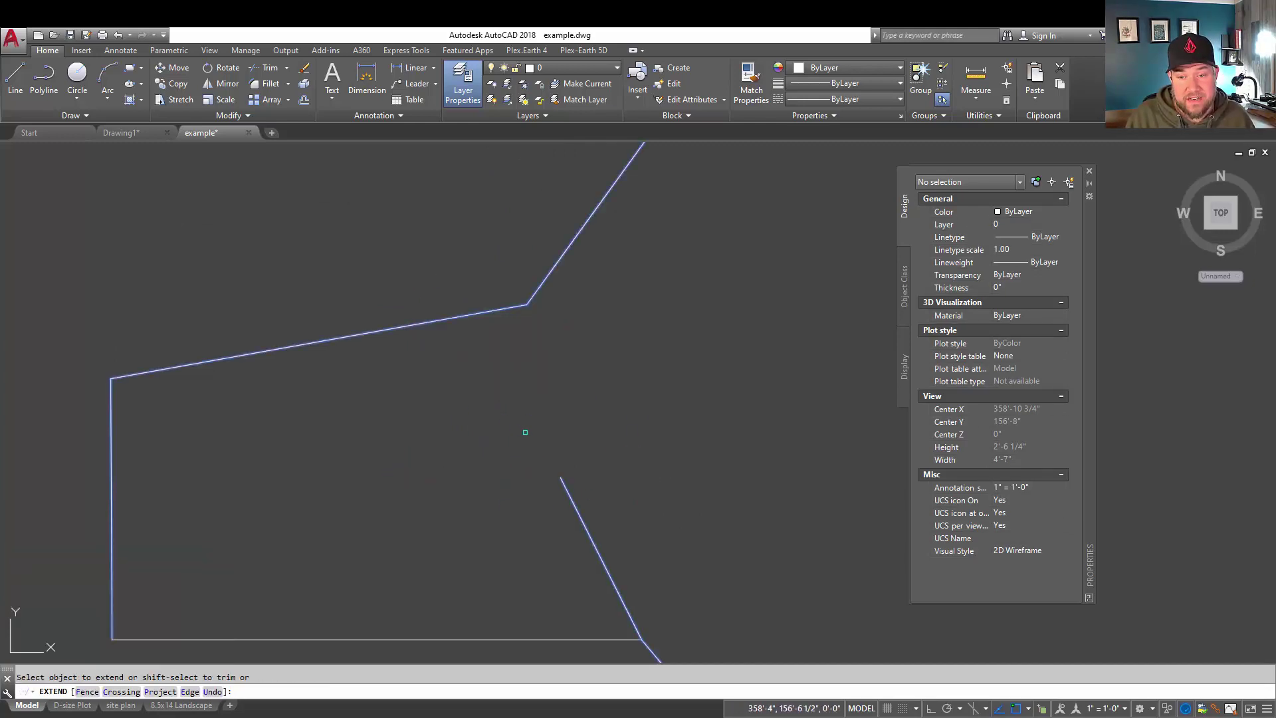
{"action": "left_click", "coordinate": [571, 499]}
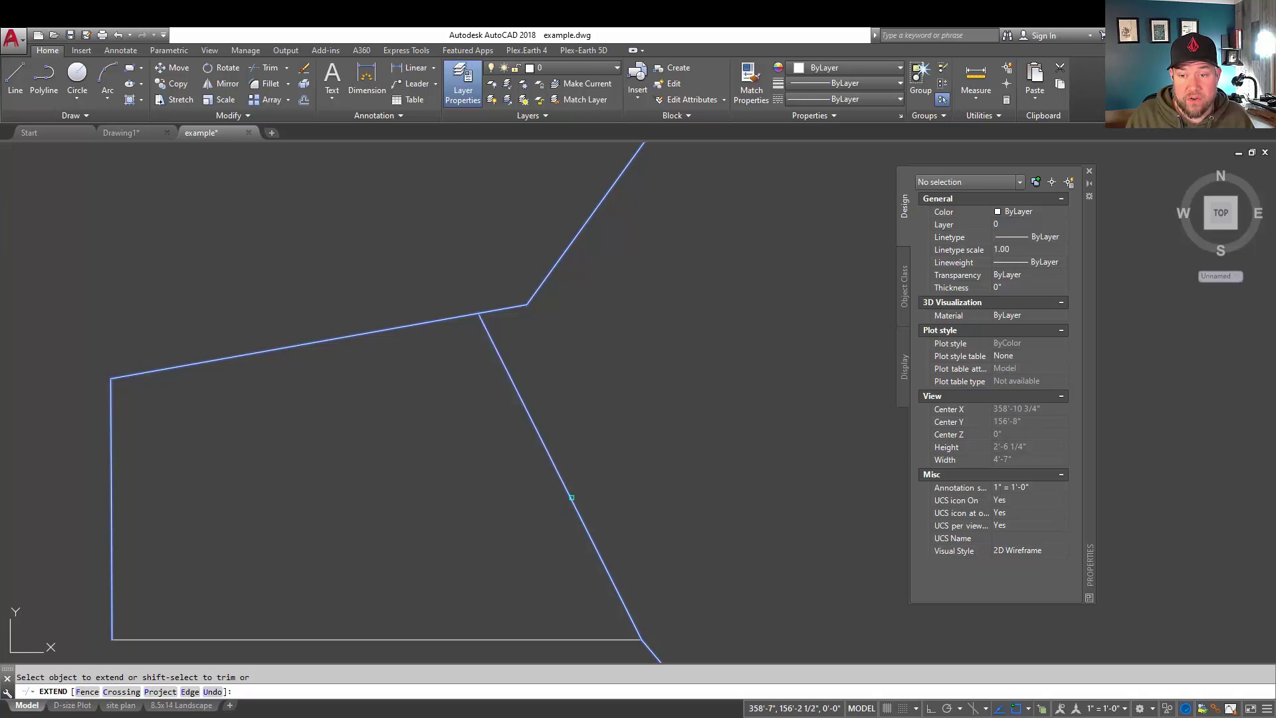
- Undo the last extension and exit EXTEND
{"action": "type", "text": "u"}
{"action": "key", "text": "Return"}
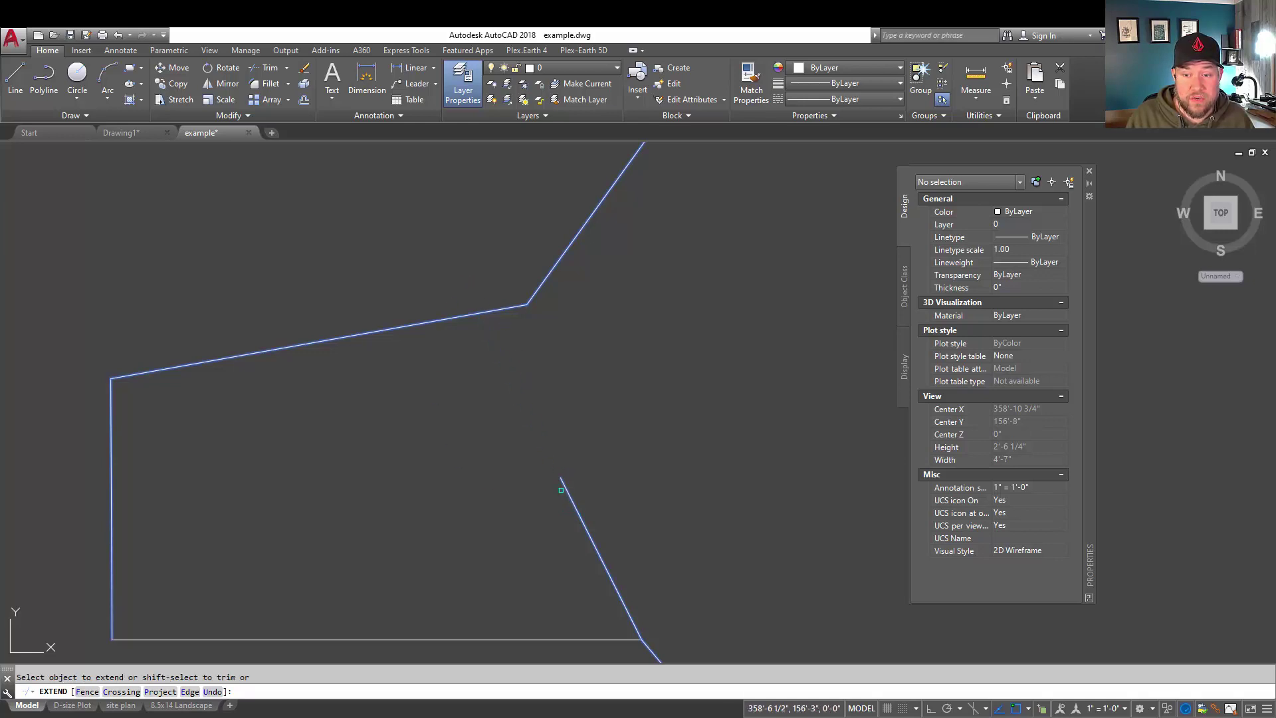
{"action": "middle_click_drag", "start_coordinate": [558, 500], "coordinate": [579, 428]}
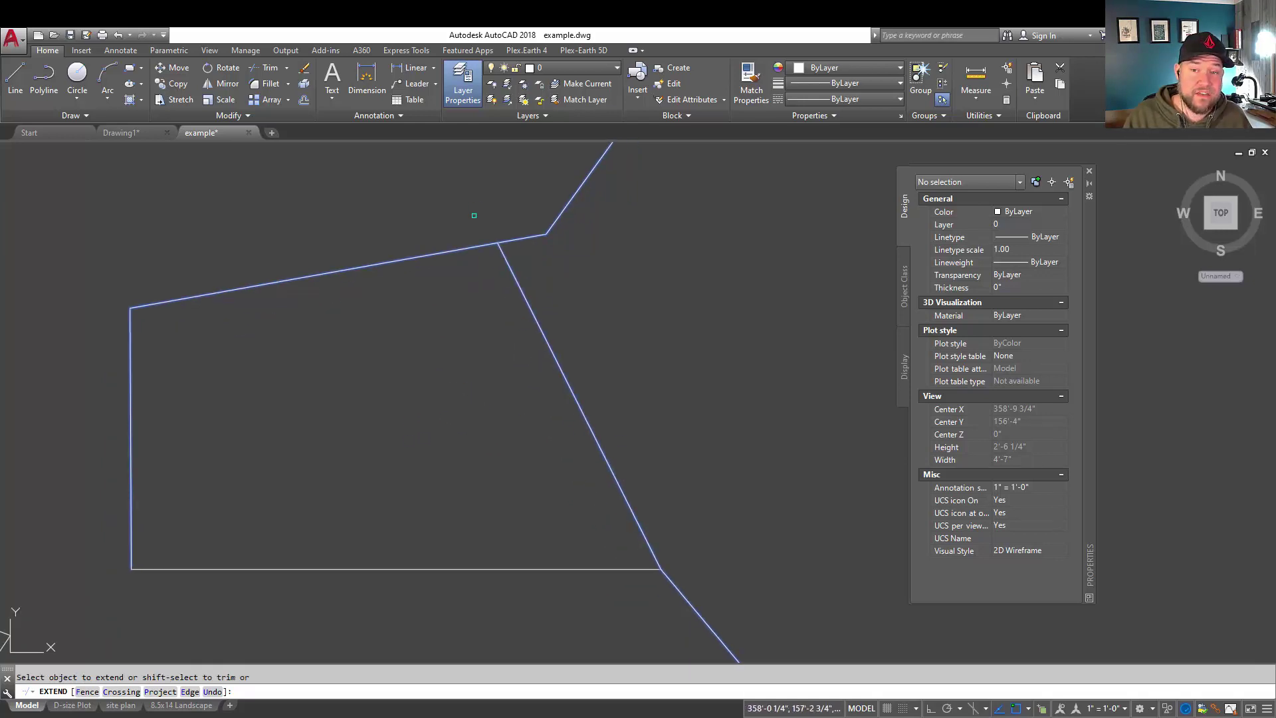
{"action": "key", "text": "Escape"}
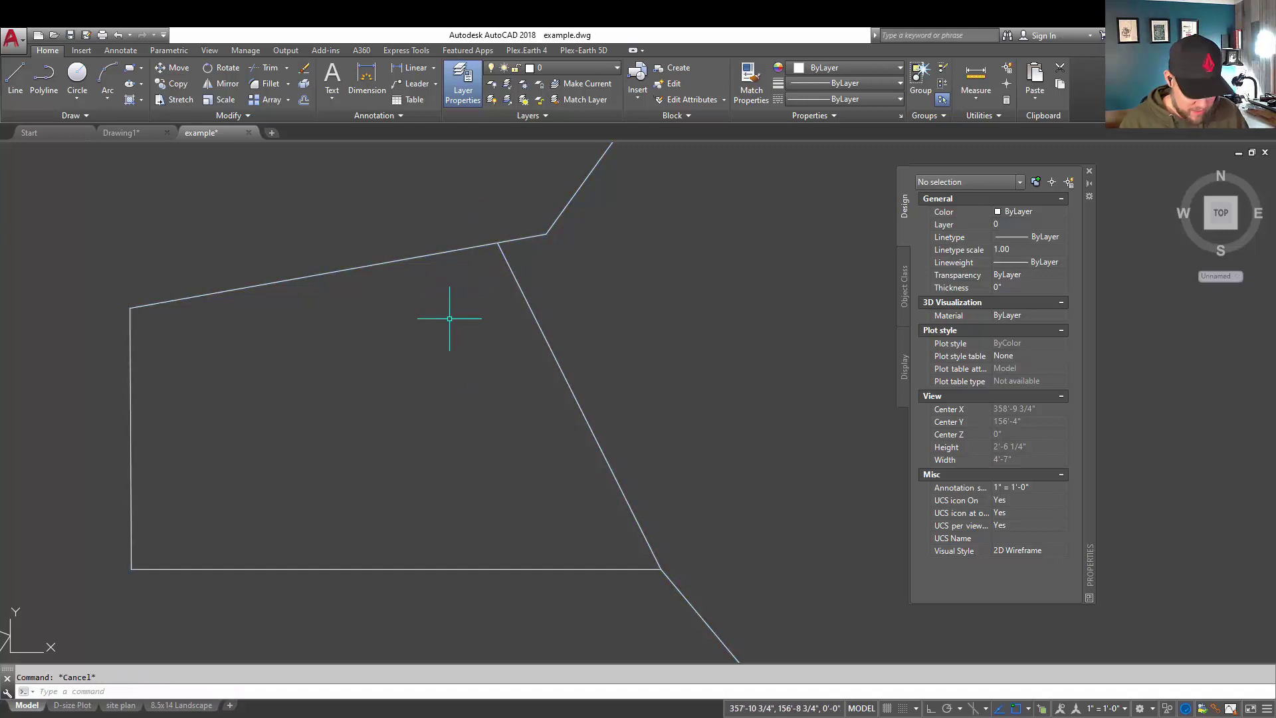
{"action": "type", "text": "pl"}
{"action": "key", "text": "Return"}
- Draw two short crossing polylines inside the outline
{"action": "left_click", "coordinate": [423, 453]}
{"action": "left_click", "coordinate": [309, 377]}
{"action": "key", "text": "Return"}
{"action": "key", "text": "Return"}
{"action": "left_click", "coordinate": [409, 386]}
{"action": "left_click", "coordinate": [332, 438]}
{"action": "key", "text": "Escape"}
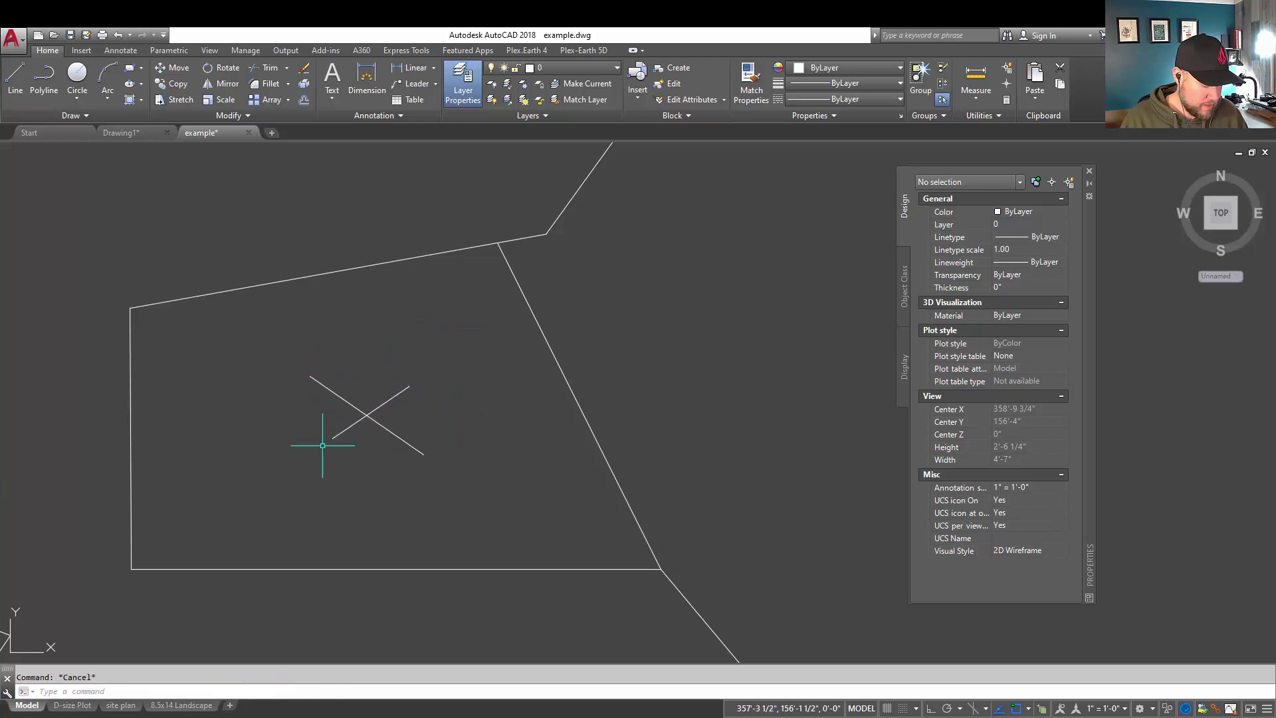
- Set the bottom edge, right slanted line and top edge as EXTEND boundaries
{"action": "type", "text": "ex"}
{"action": "key", "text": "Return"}
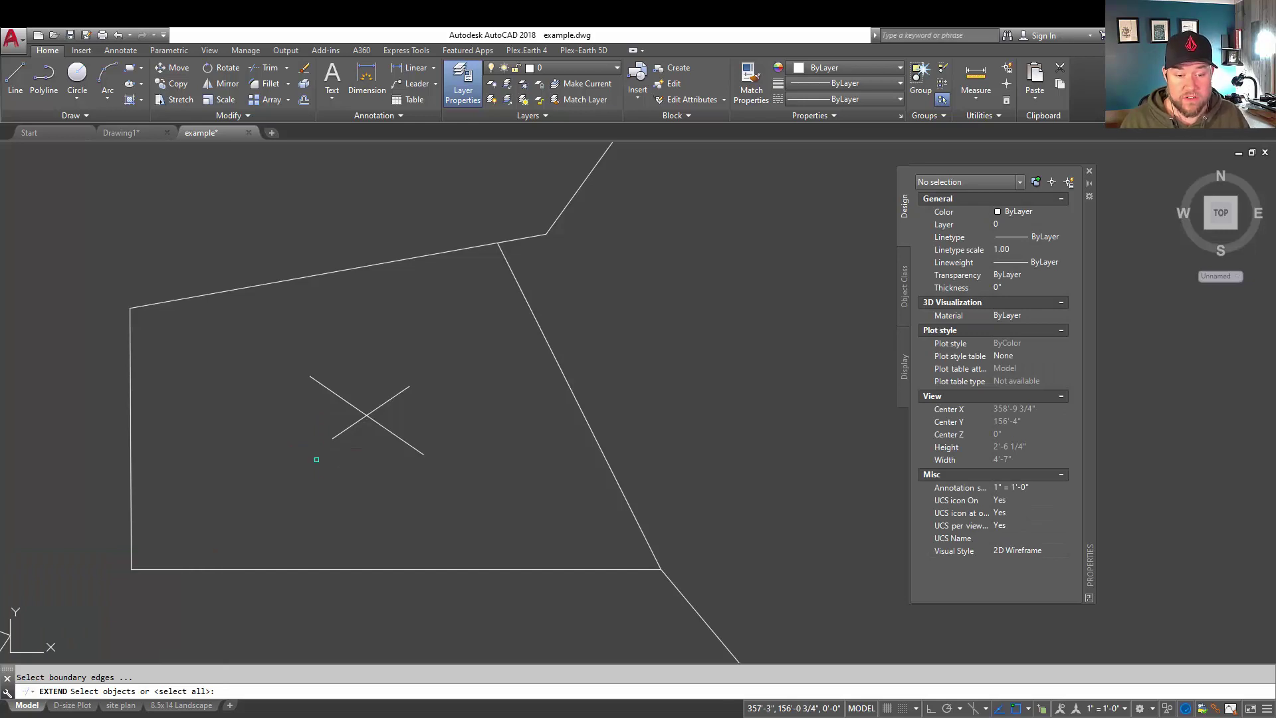
{"action": "left_click", "coordinate": [498, 598]}
{"action": "left_click", "coordinate": [421, 541]}
{"action": "left_click", "coordinate": [661, 475]}
{"action": "left_click", "coordinate": [573, 406]}
{"action": "left_click", "coordinate": [417, 261]}
{"action": "left_click", "coordinate": [436, 487]}
{"action": "left_click", "coordinate": [320, 383]}
{"action": "key", "text": "Return"}
- Extend the crossing lines' ends to the top, bottom and right slanted edges
{"action": "left_click", "coordinate": [317, 384]}
{"action": "left_click", "coordinate": [349, 427]}
{"action": "left_click", "coordinate": [398, 393]}
{"action": "left_click", "coordinate": [415, 449]}
{"action": "key", "text": "Escape"}
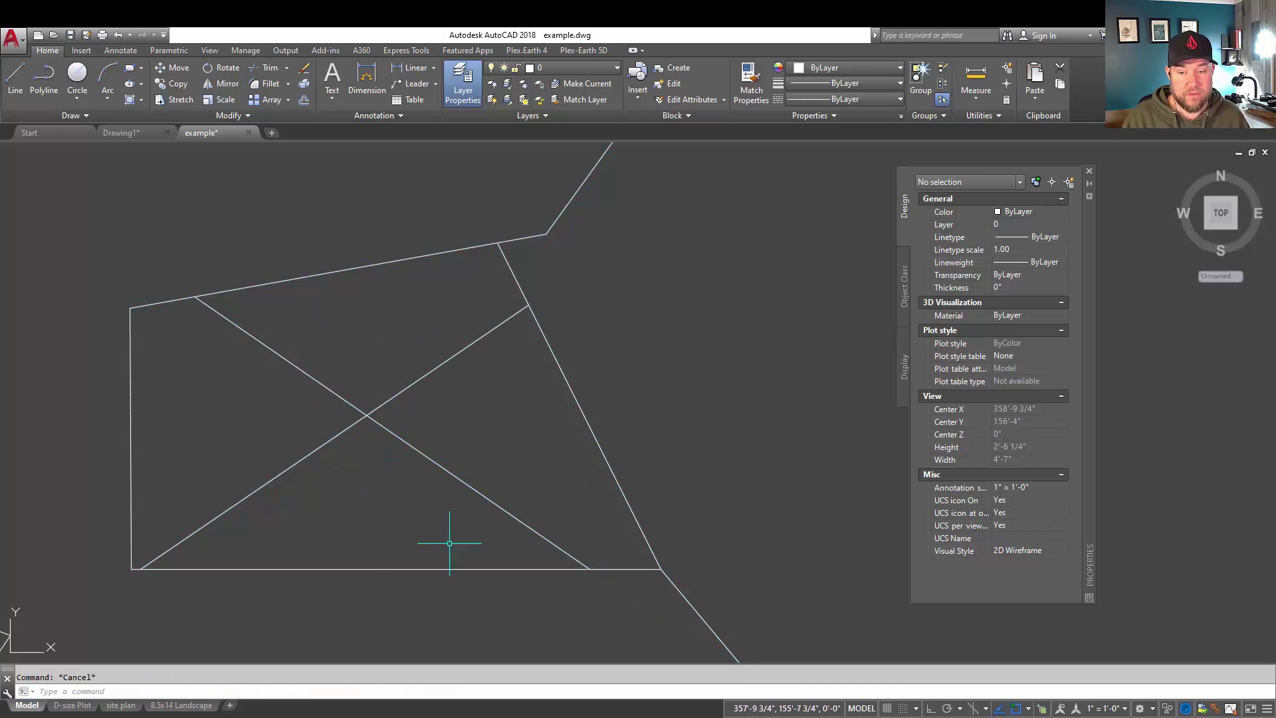
{"action": "scroll", "coordinate": [456, 519], "scroll_direction": "down", "scroll_amount": 5}
{"action": "type", "text": "tr"}
{"action": "key", "text": "space"}
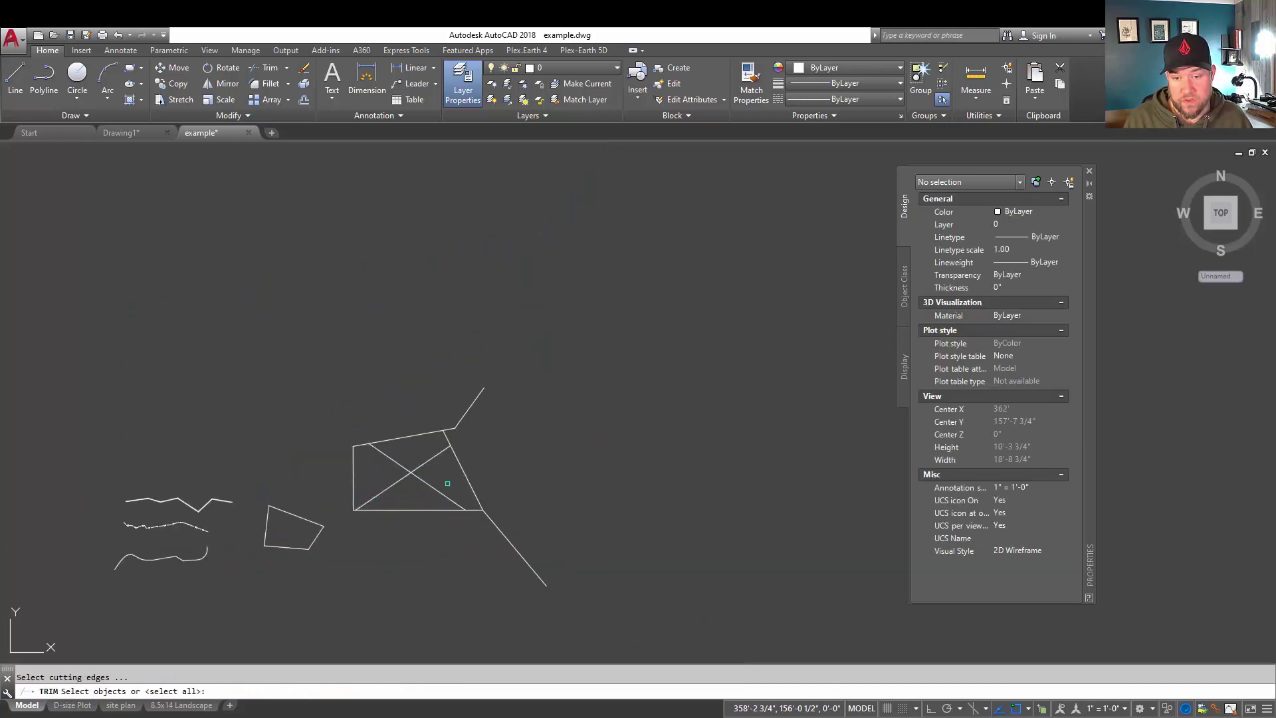
- Trim the top edge between the X ends using both X lines as cutting edges
{"action": "left_click", "coordinate": [453, 484]}
{"action": "left_click", "coordinate": [363, 457]}
{"action": "key", "text": "space"}
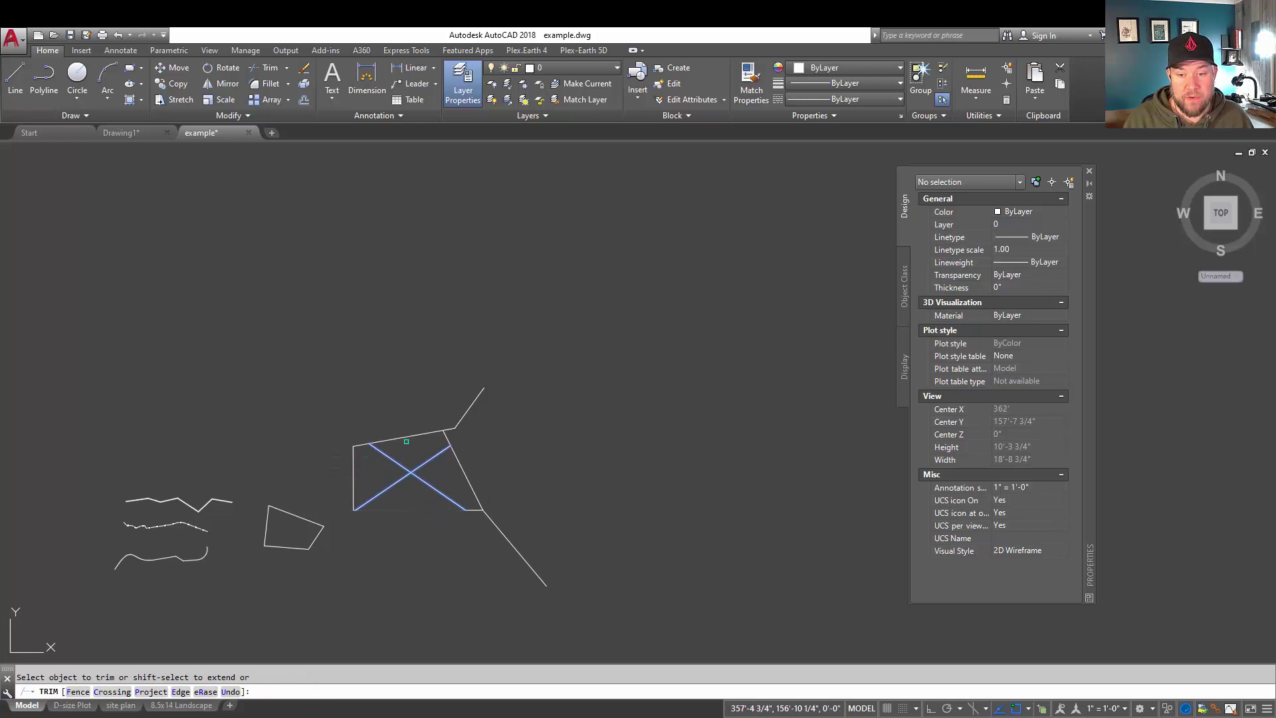
{"action": "left_click", "coordinate": [406, 439]}
{"action": "key", "text": "Escape"}
- Trim off the lower-right tail of the slanted line
{"action": "key", "text": "space"}
{"action": "left_click", "coordinate": [477, 540]}
{"action": "left_click", "coordinate": [443, 465]}
{"action": "key", "text": "space"}
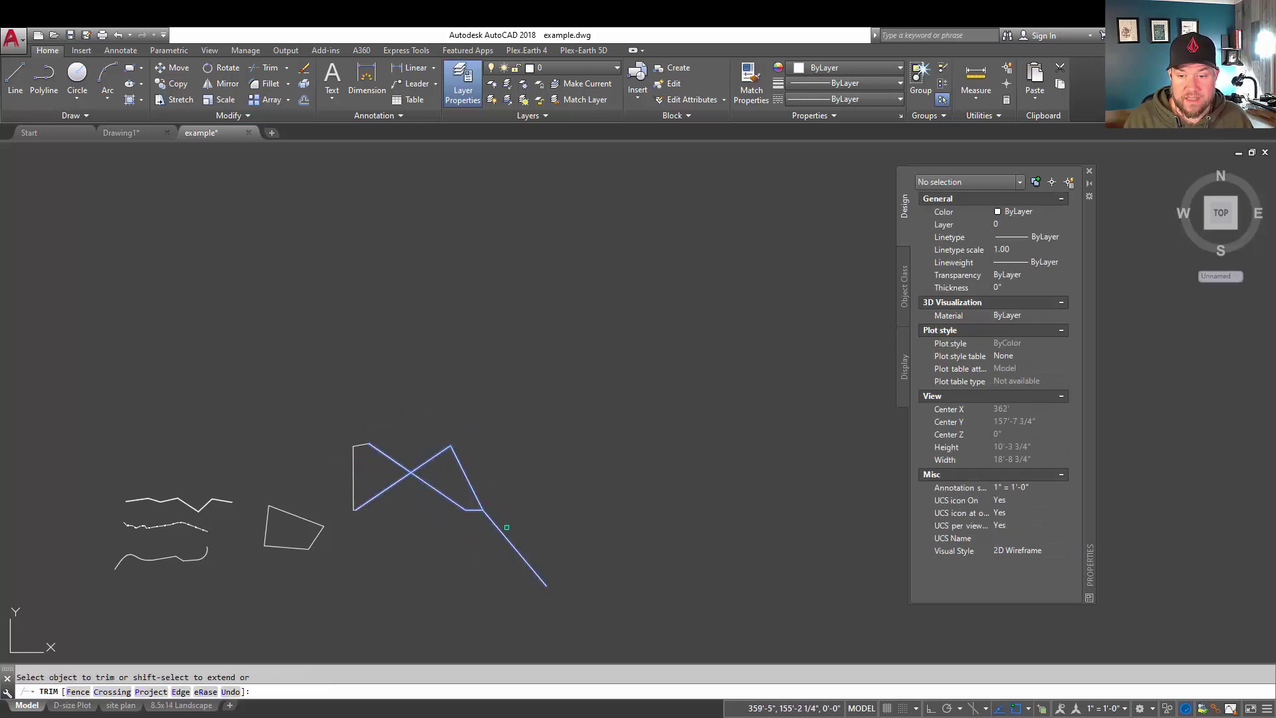
{"action": "left_click", "coordinate": [506, 527]}
{"action": "key", "text": "Escape"}
- Join the six remaining pieces into one closed bowtie polyline and select it
{"action": "left_click", "coordinate": [558, 569]}
{"action": "left_click", "coordinate": [340, 418]}
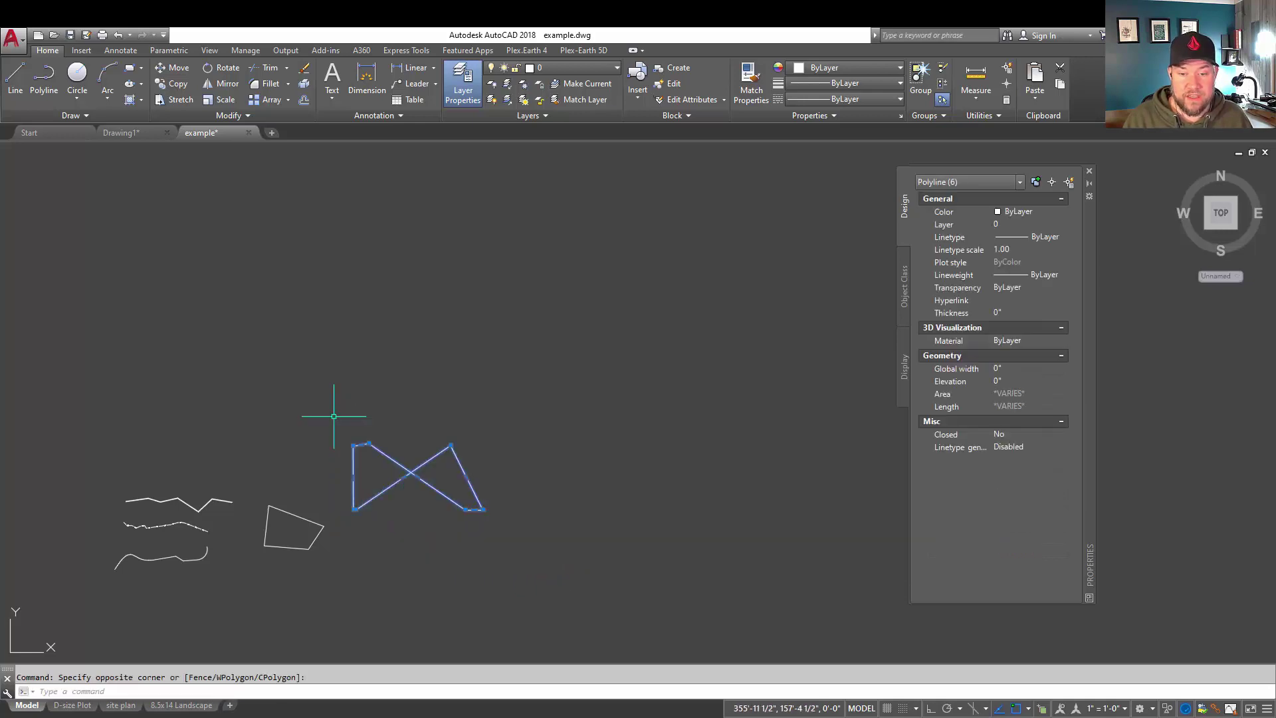
{"action": "type", "text": "j"}
{"action": "key", "text": "Return"}
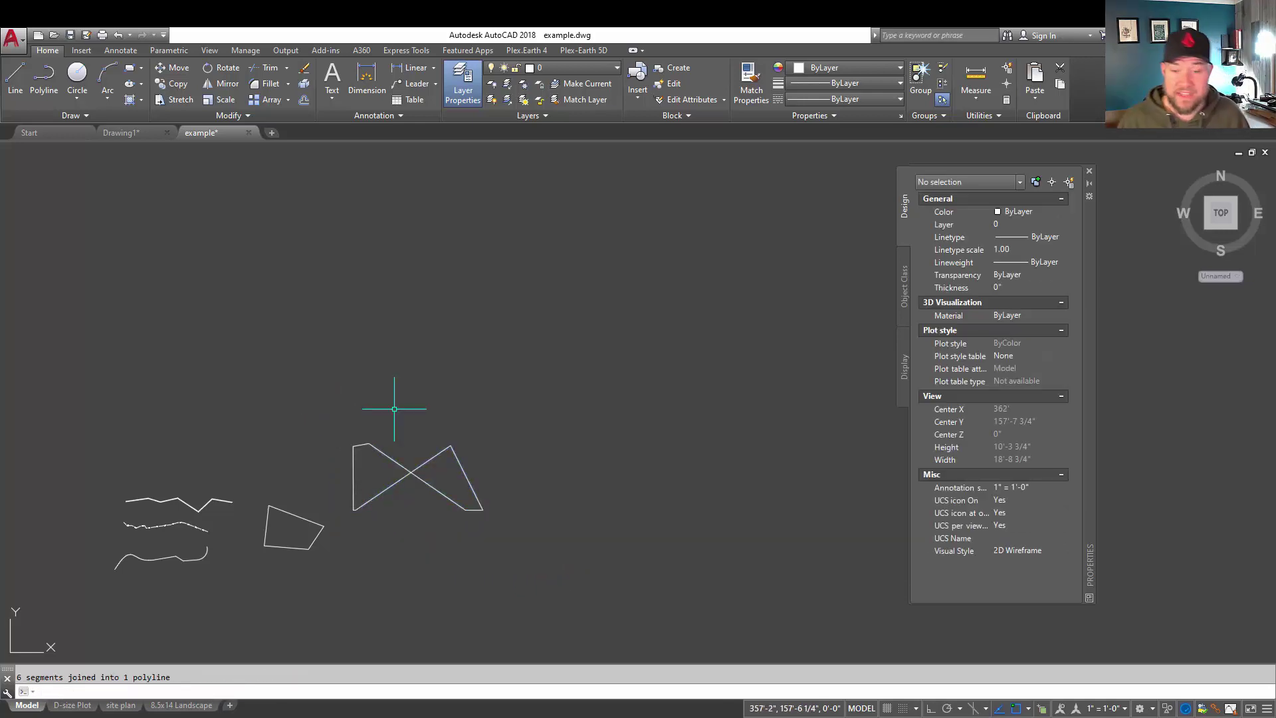
{"action": "left_click", "coordinate": [476, 490]}
{"action": "left_click", "coordinate": [427, 447]}
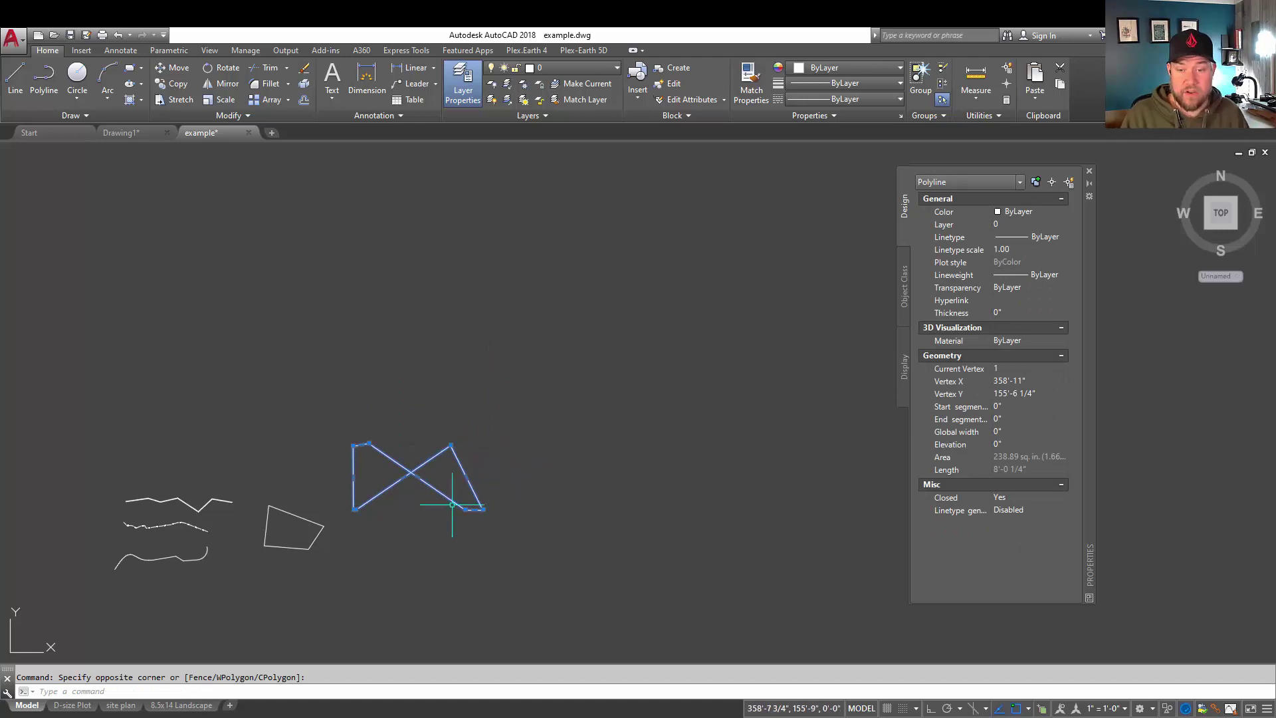